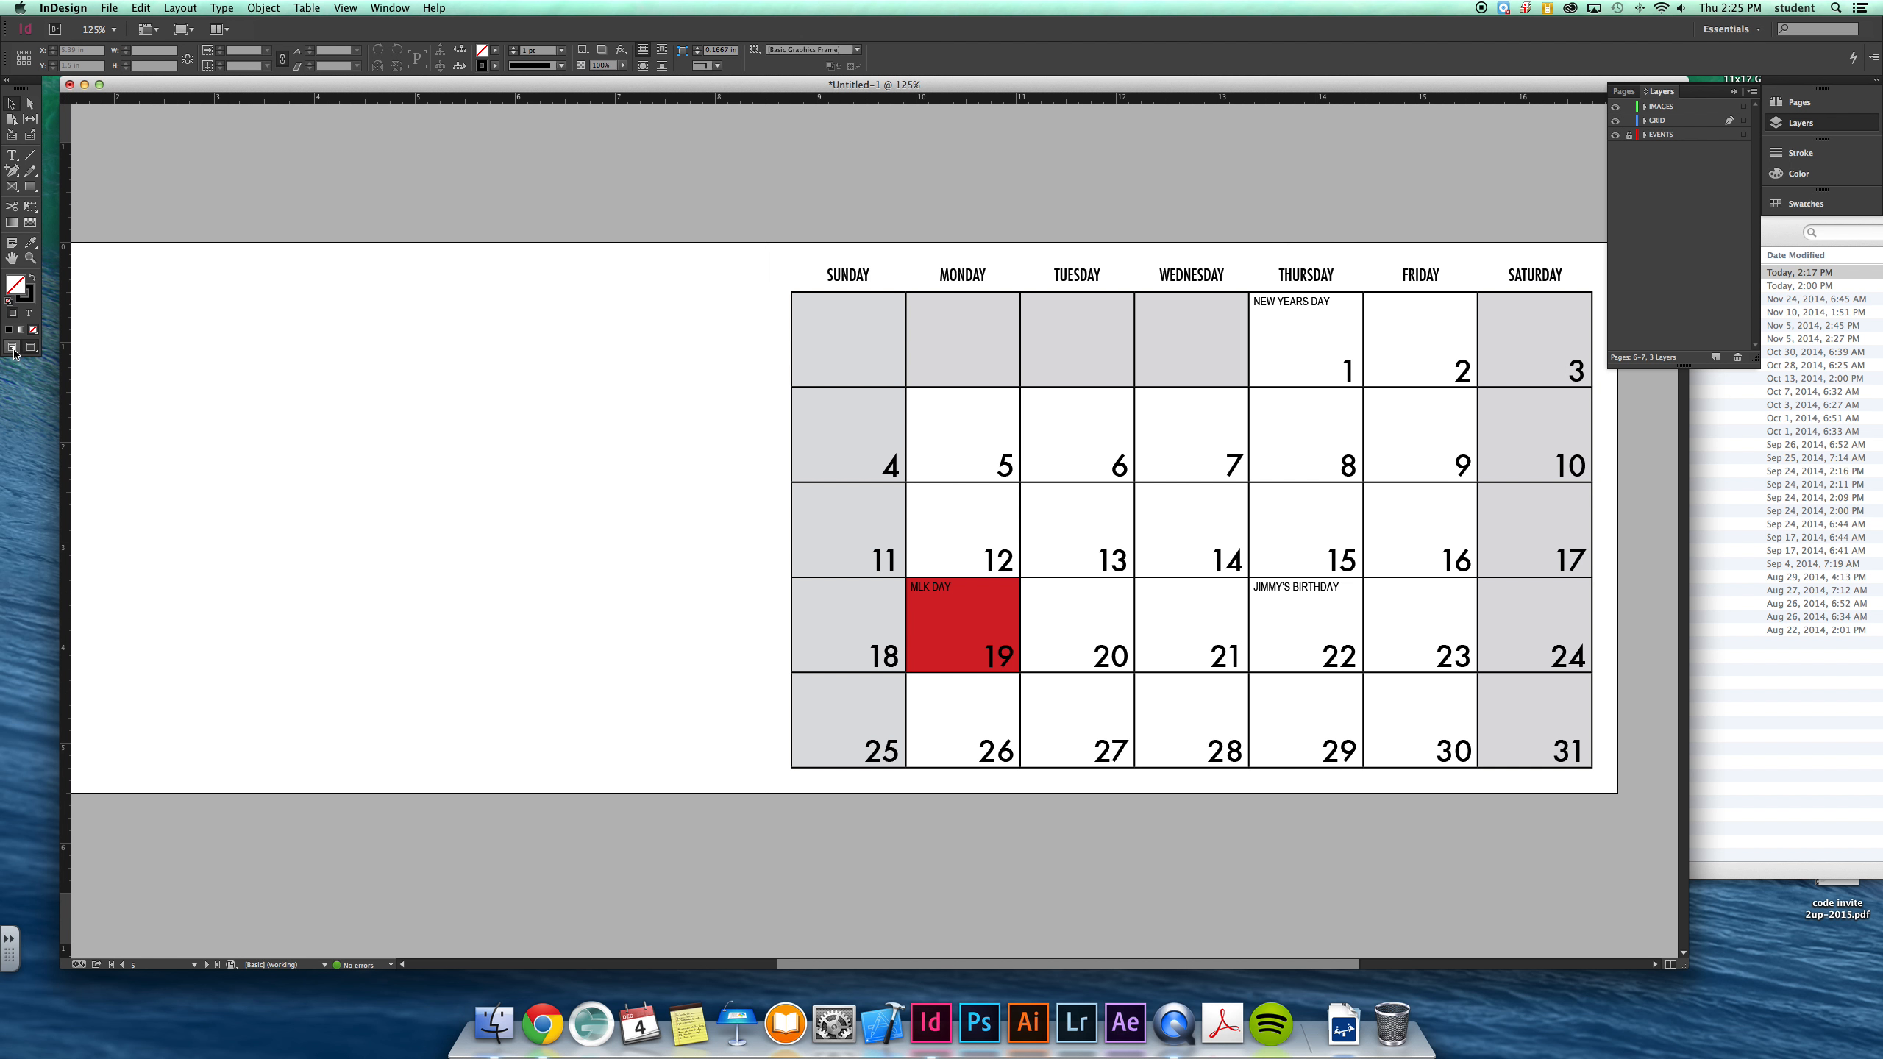
Step: Lock the GRID layer and make the IMAGES layer active for the January calendar spread
click(1629, 122)
click(1678, 109)
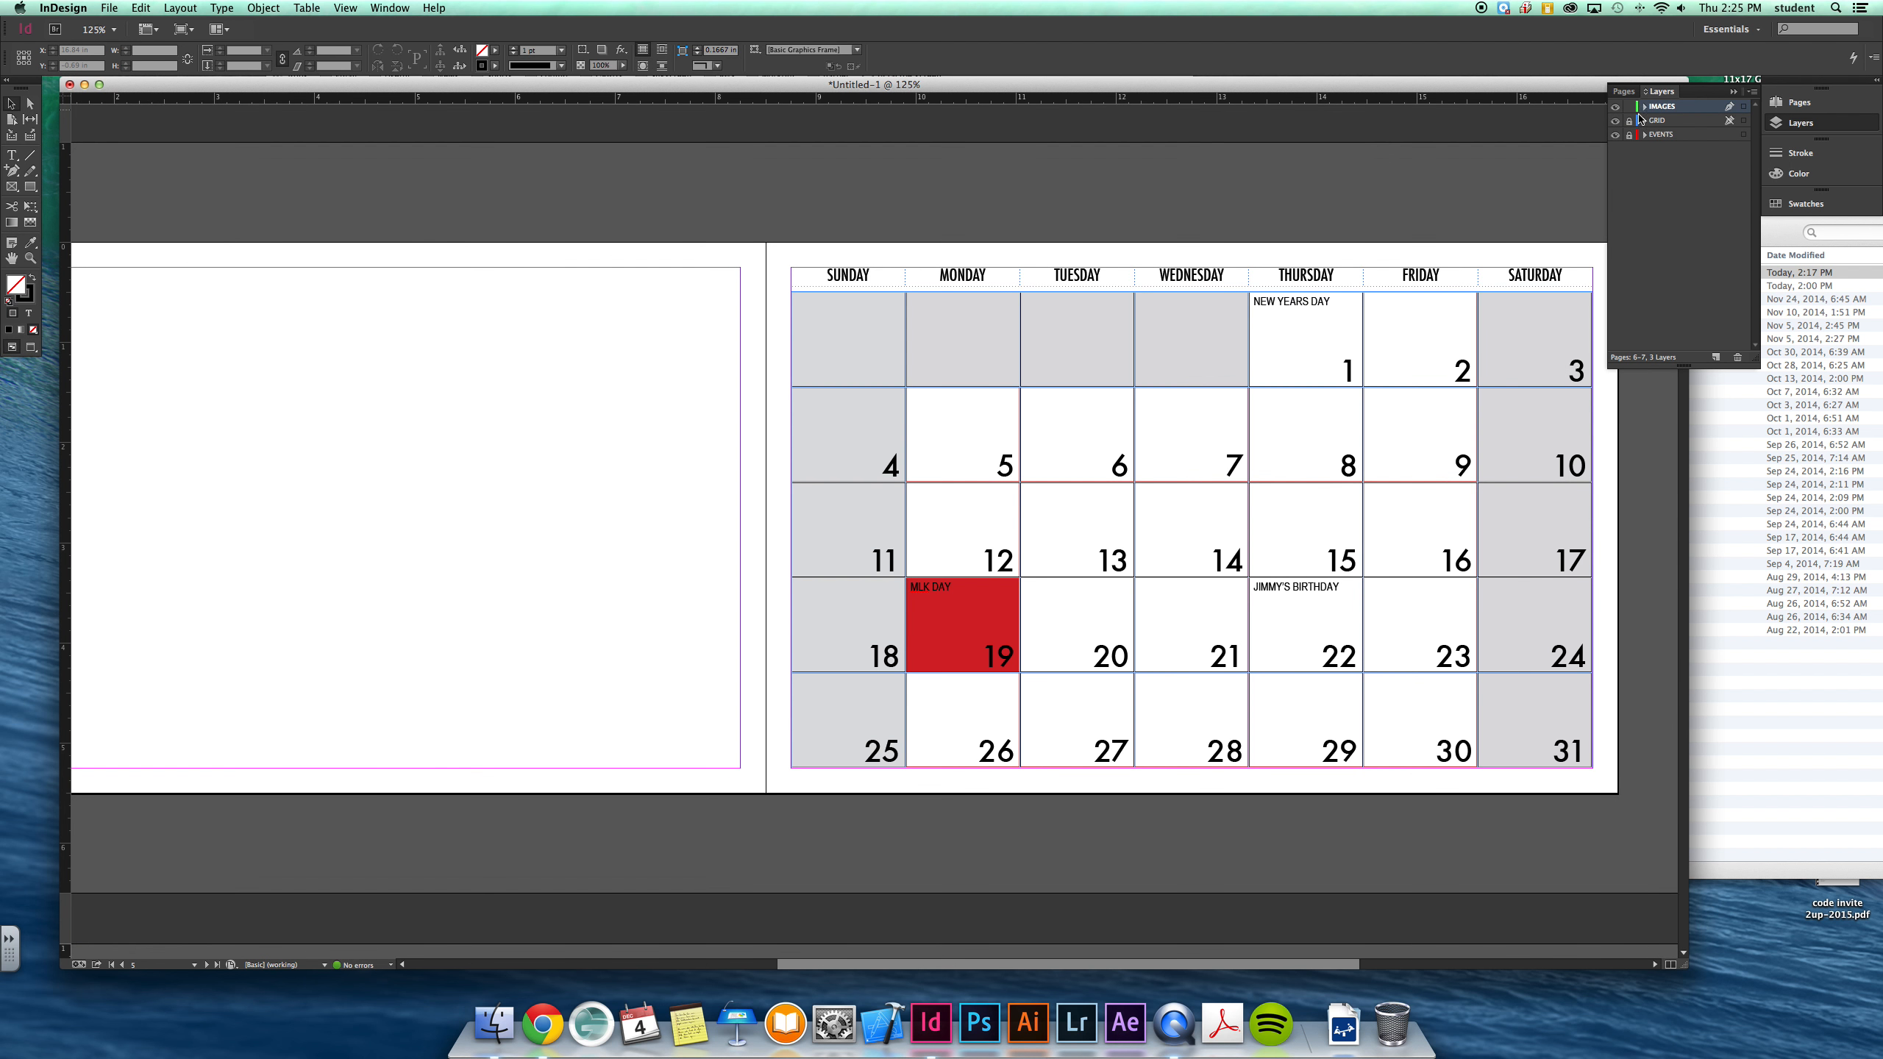
scroll(482, 410, right, 5)
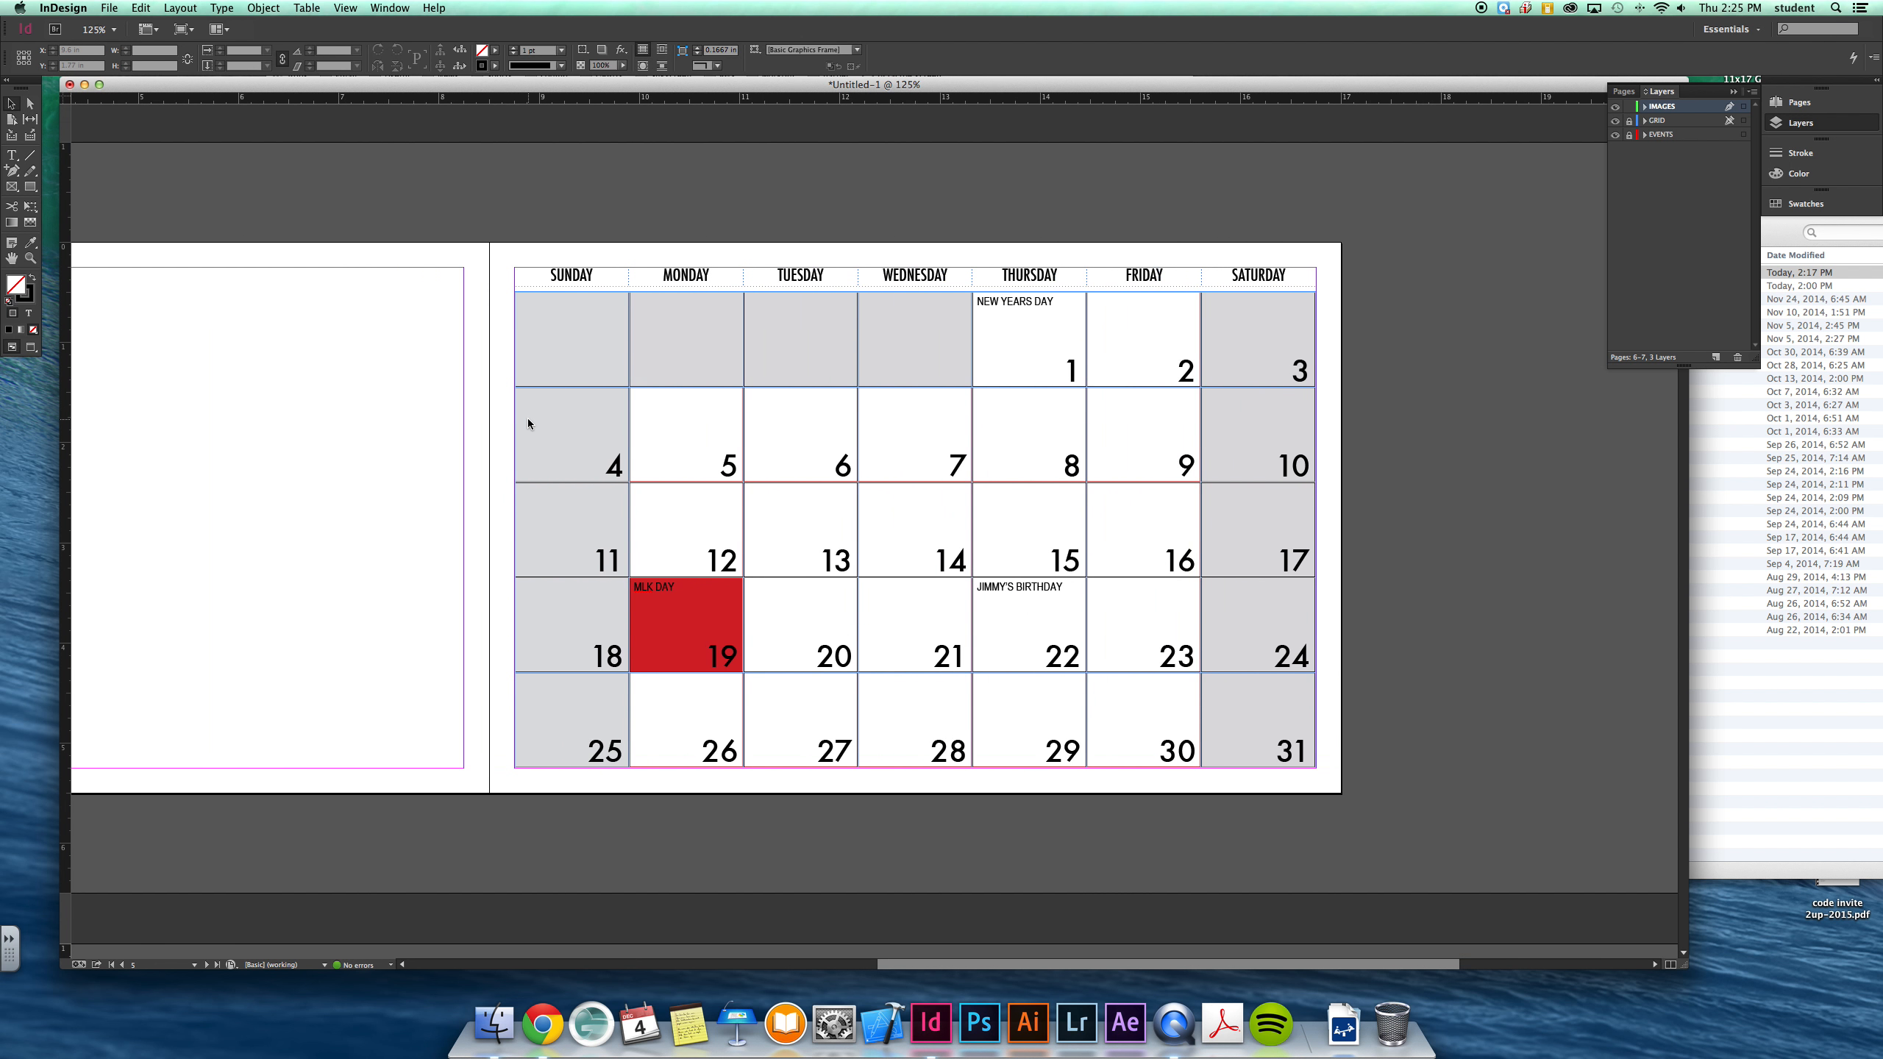
scroll(526, 422, left, 6)
Step: Switch to Chrome and search Google Images for "snow"
click(560, 1023)
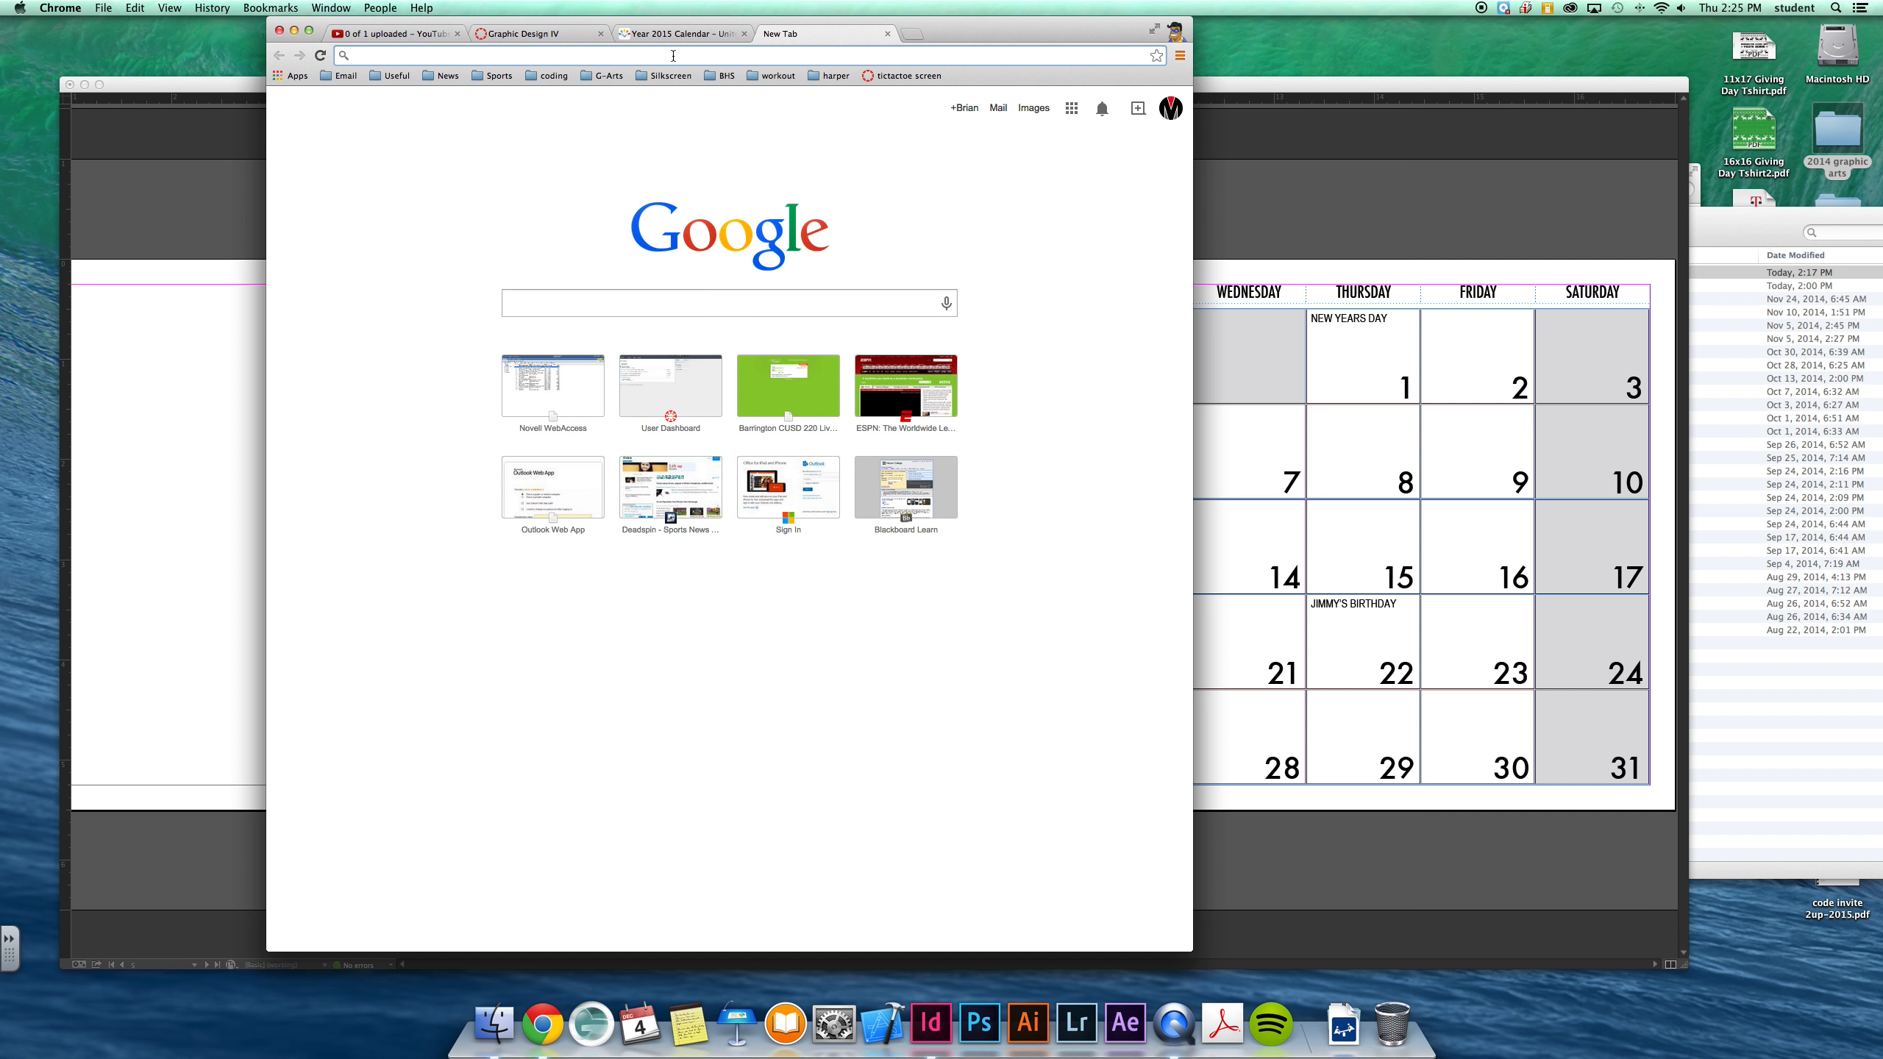
text(snow)
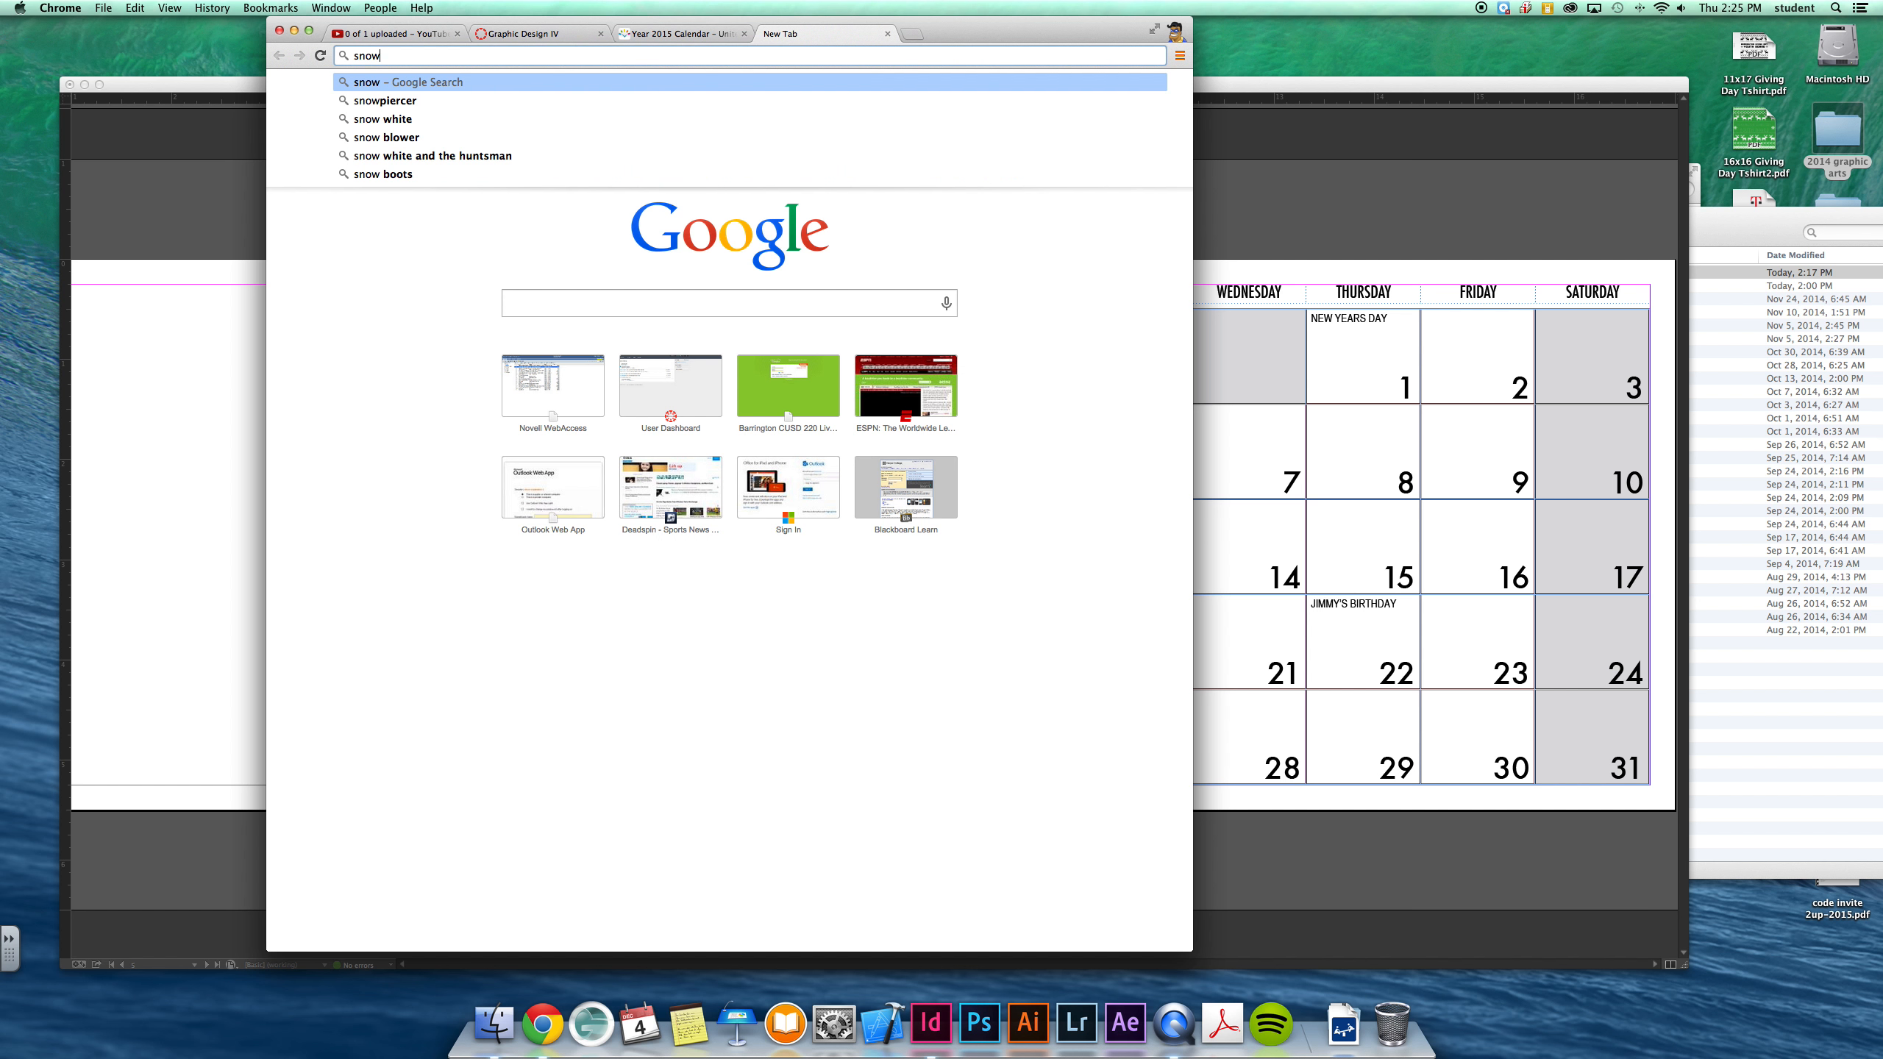
key(Return)
click(437, 158)
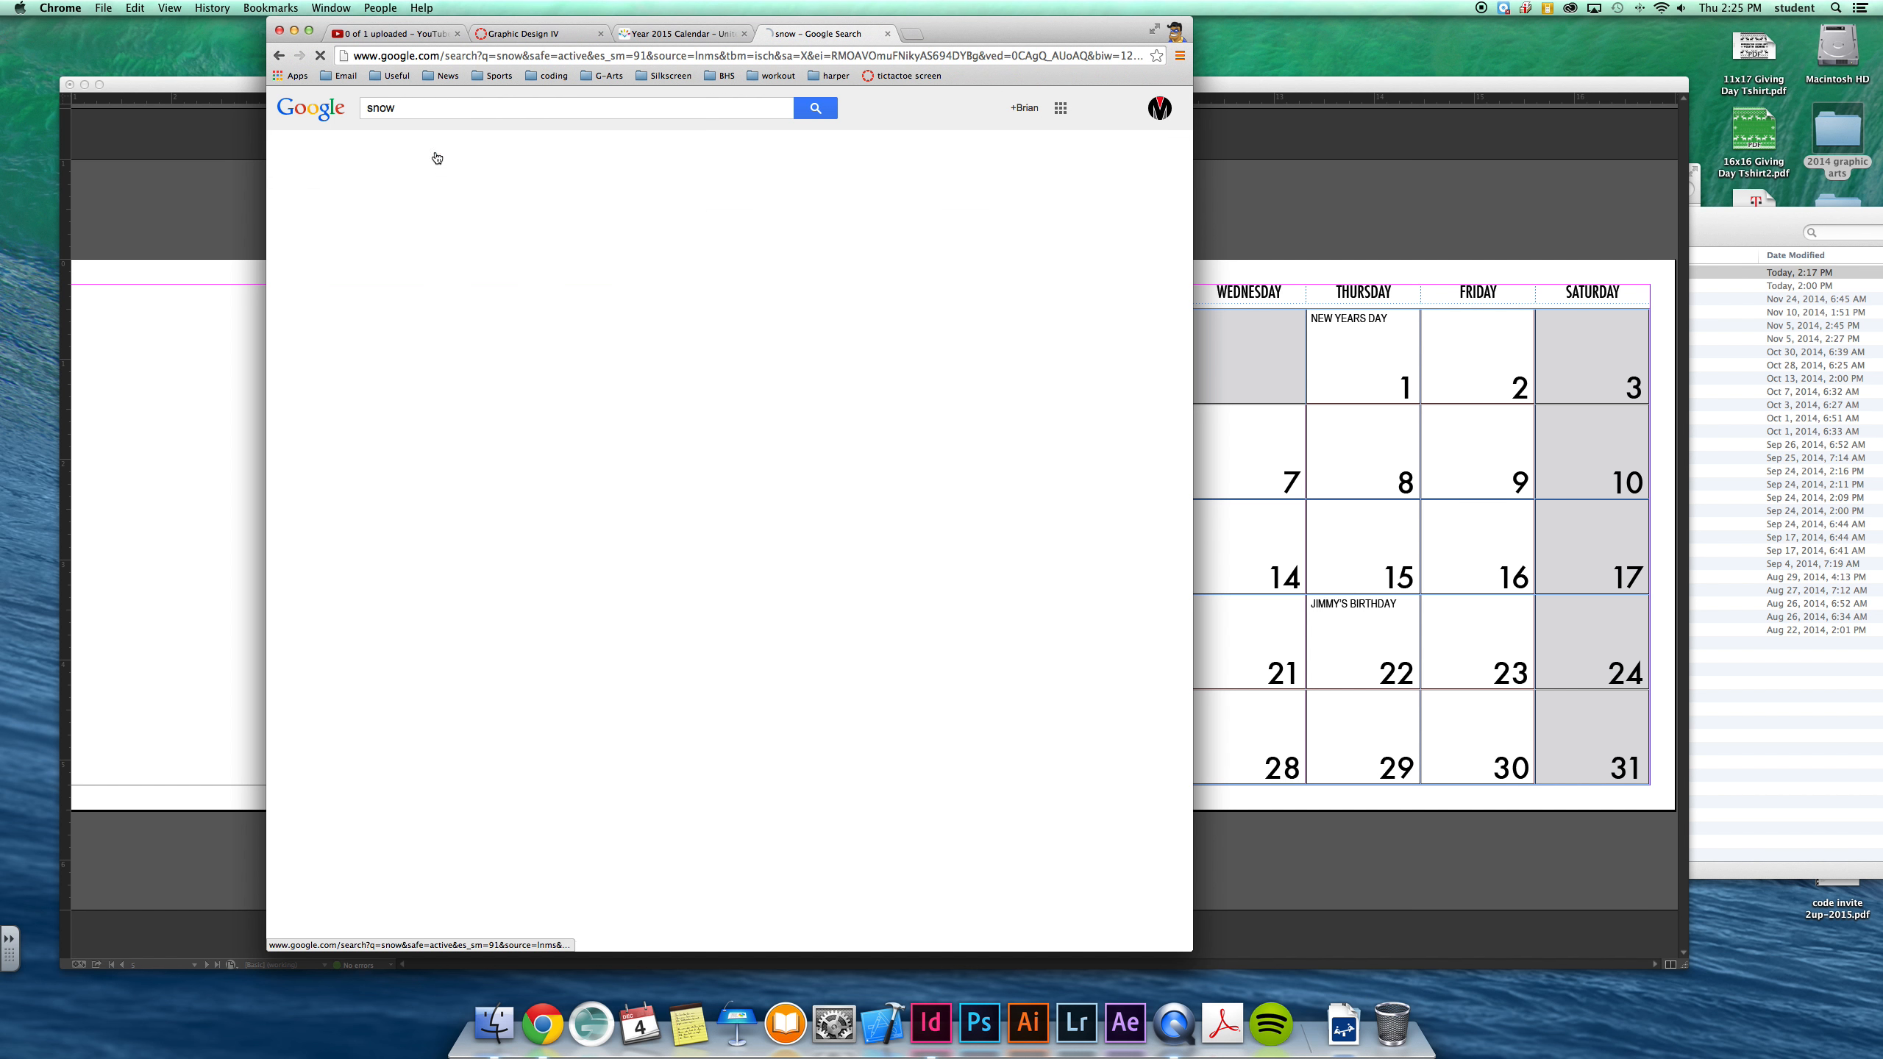
Step: Filter the snow image results to the Large size
click(703, 151)
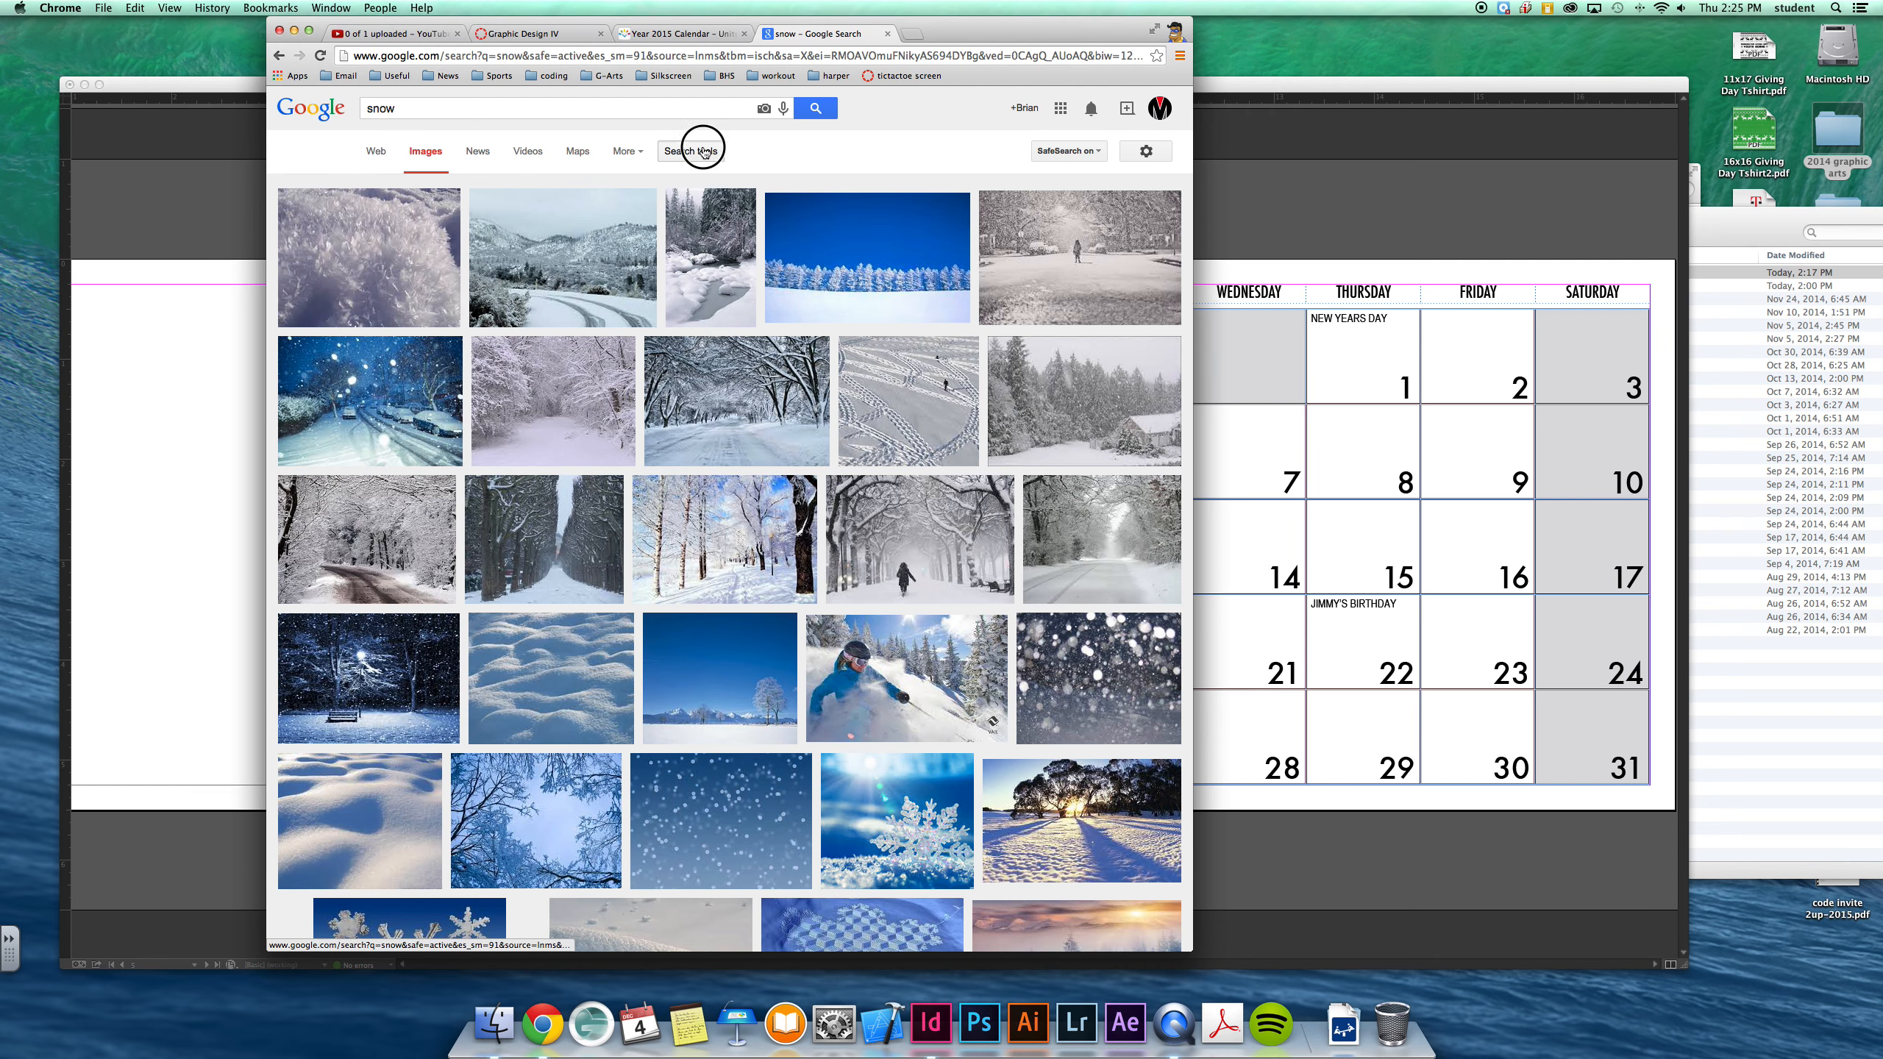
click(380, 185)
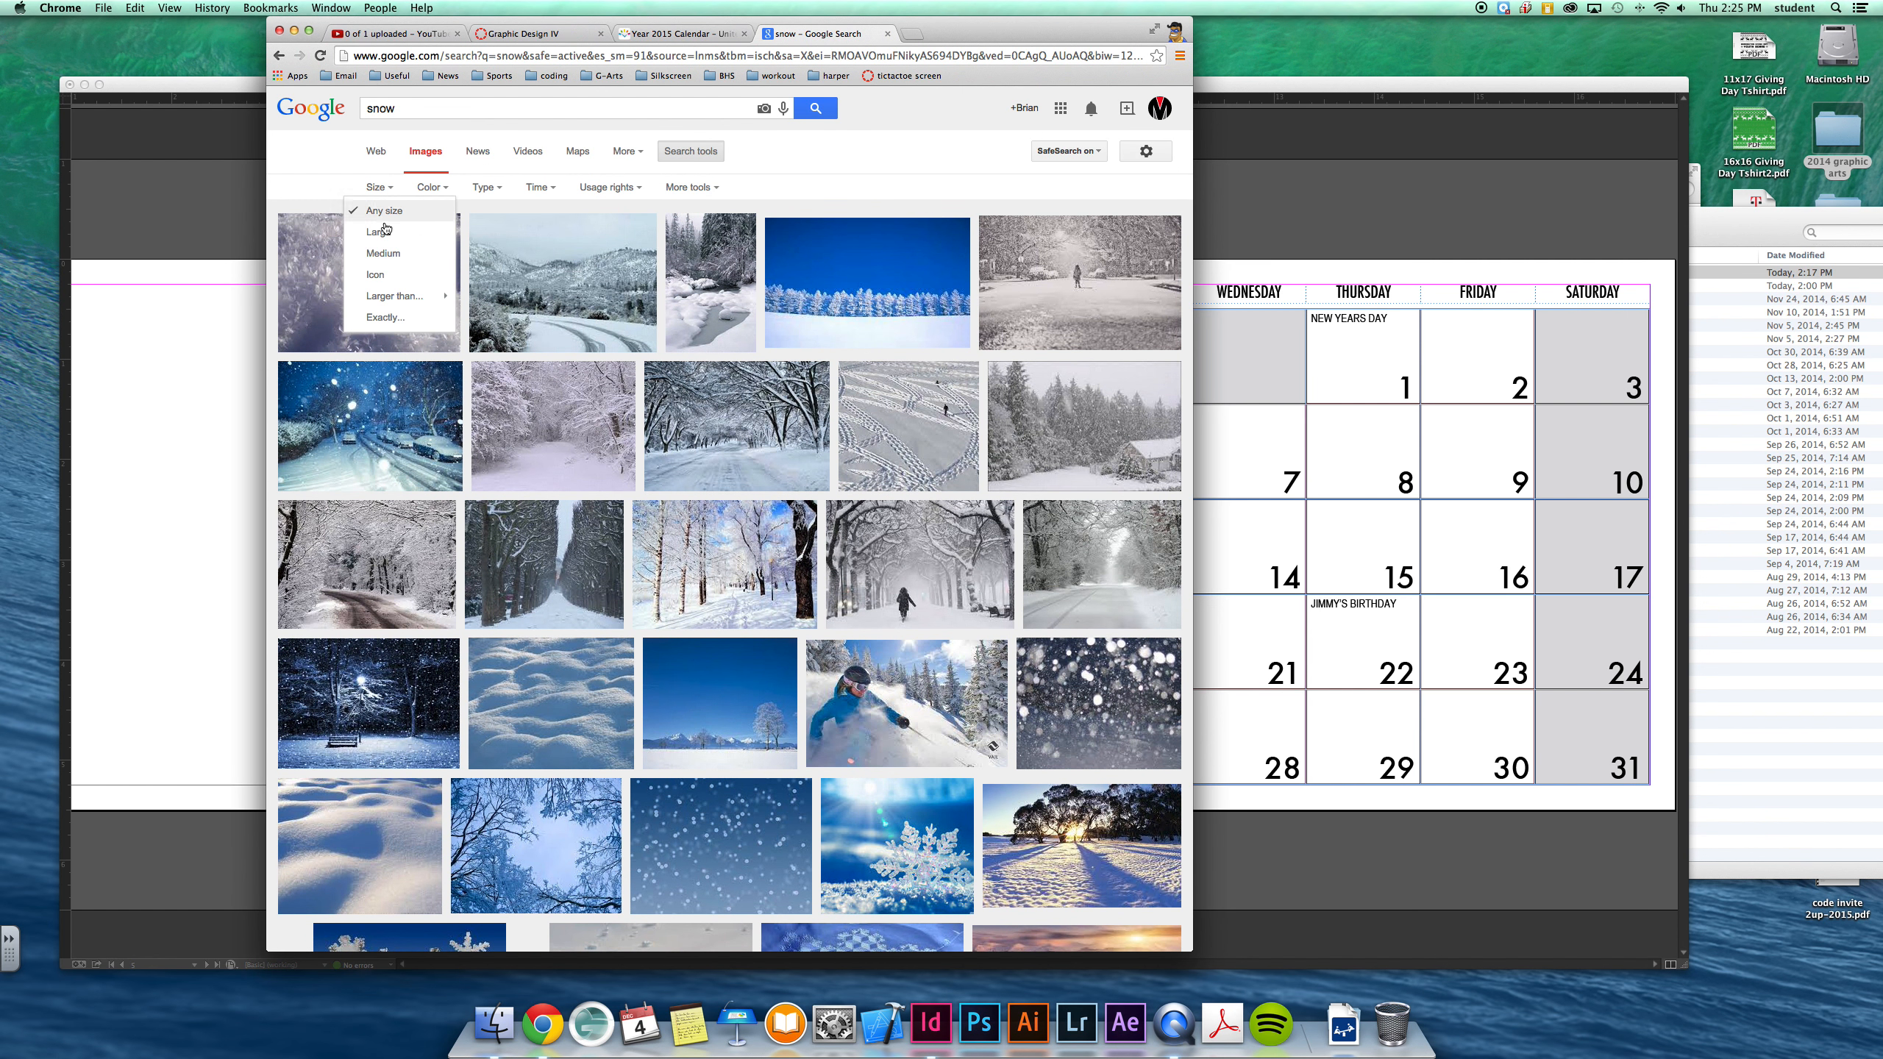
click(379, 231)
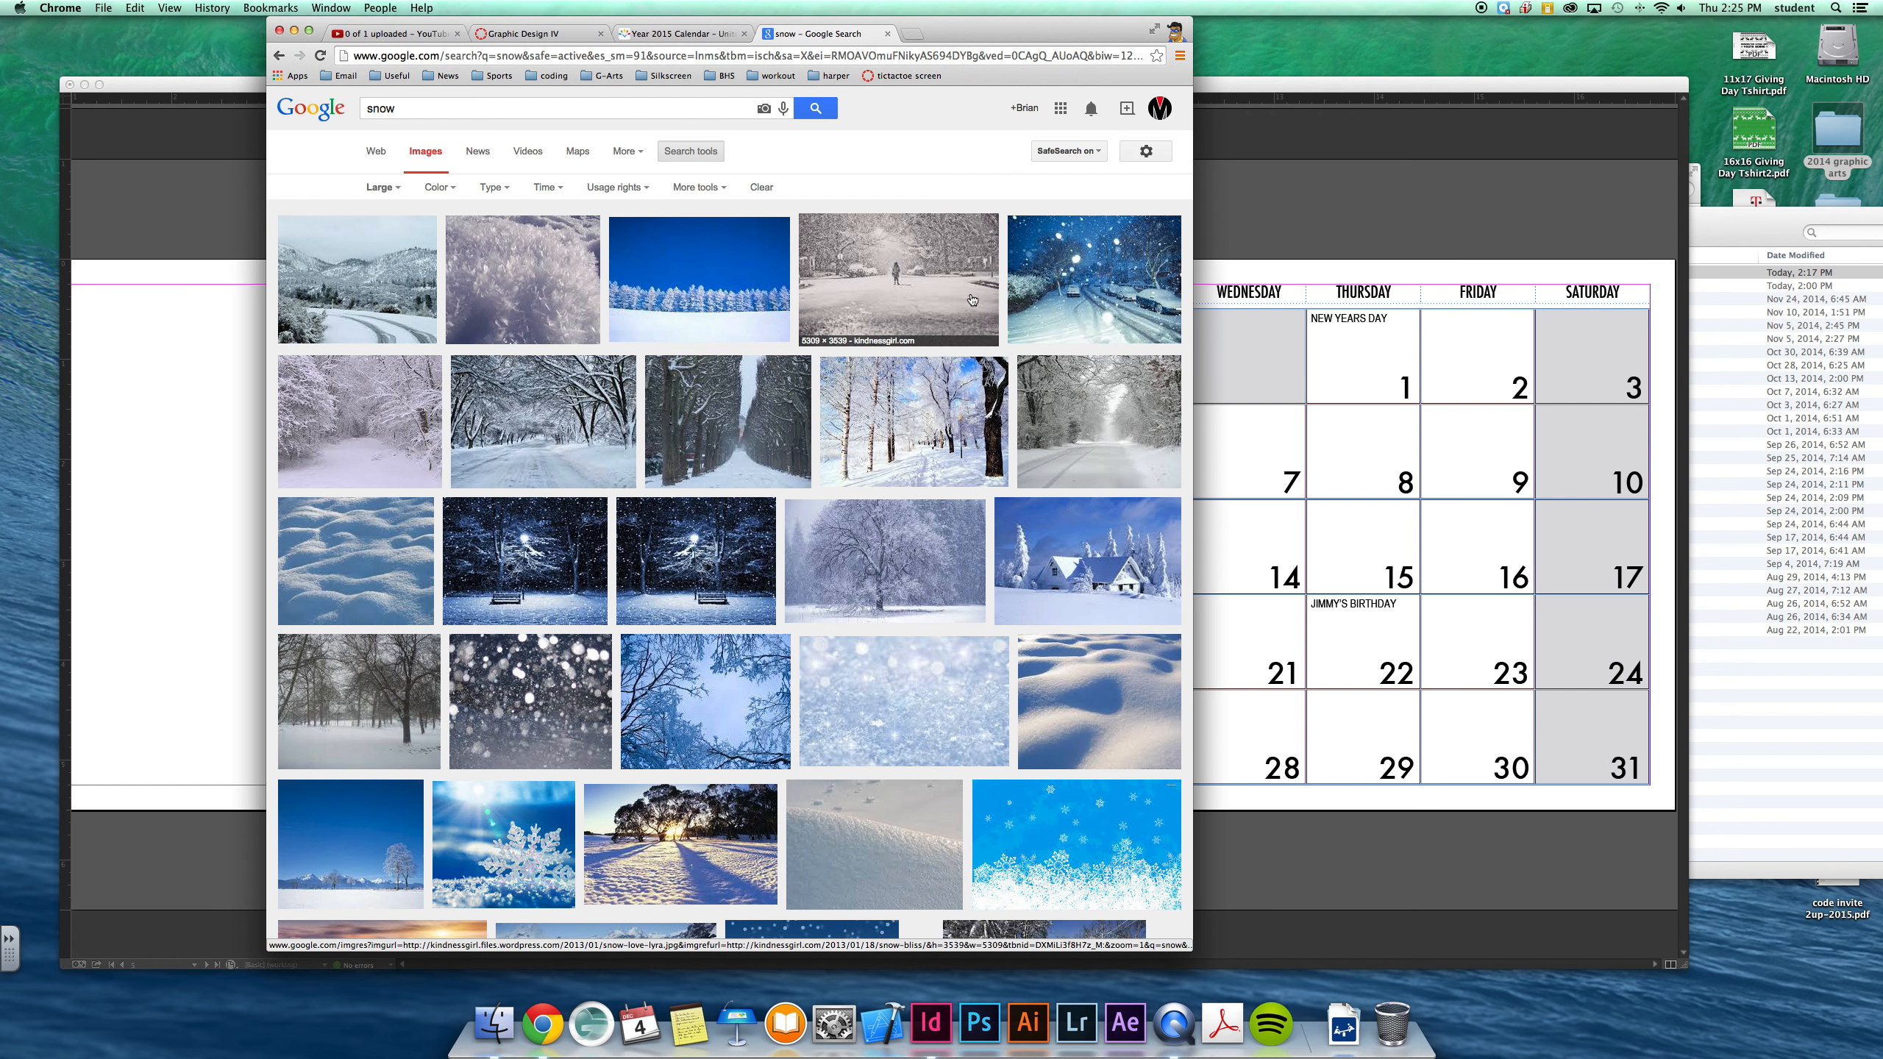
Step: Open the full-size photo of the person standing in a snowy street and start saving it
click(961, 292)
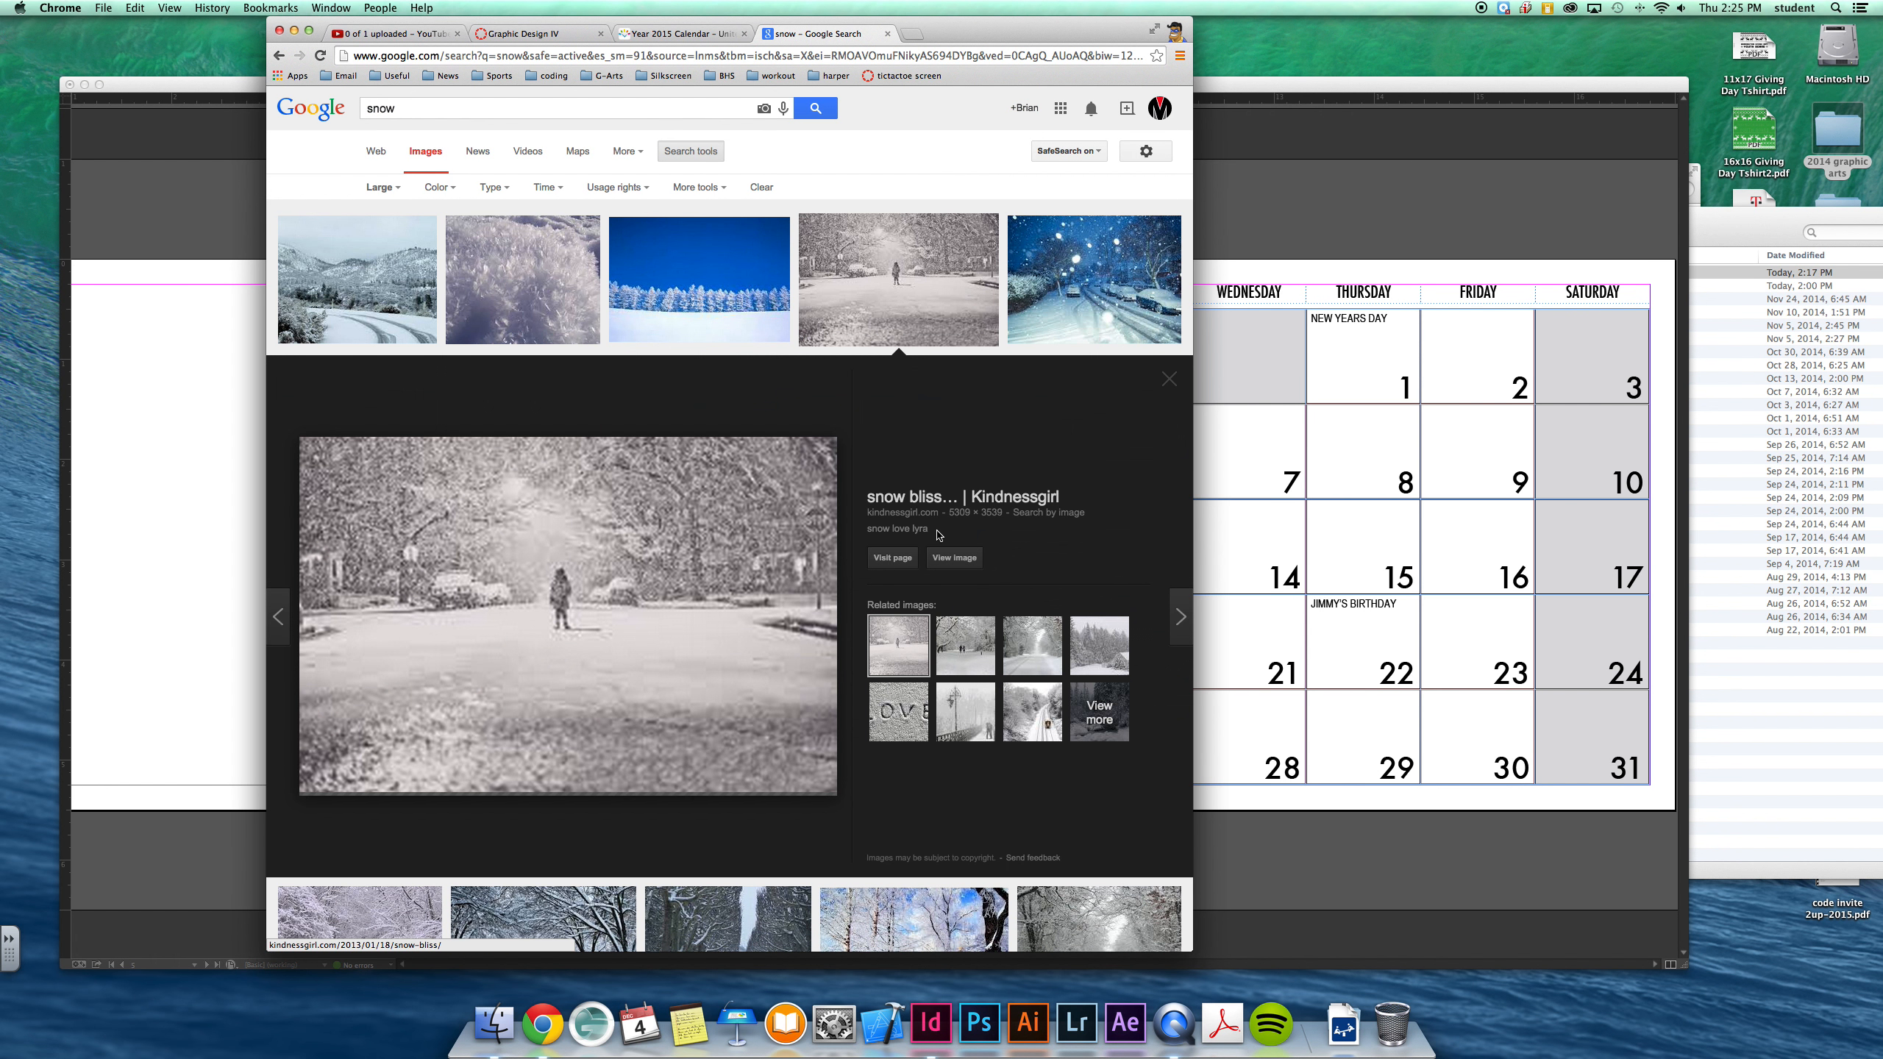
click(954, 558)
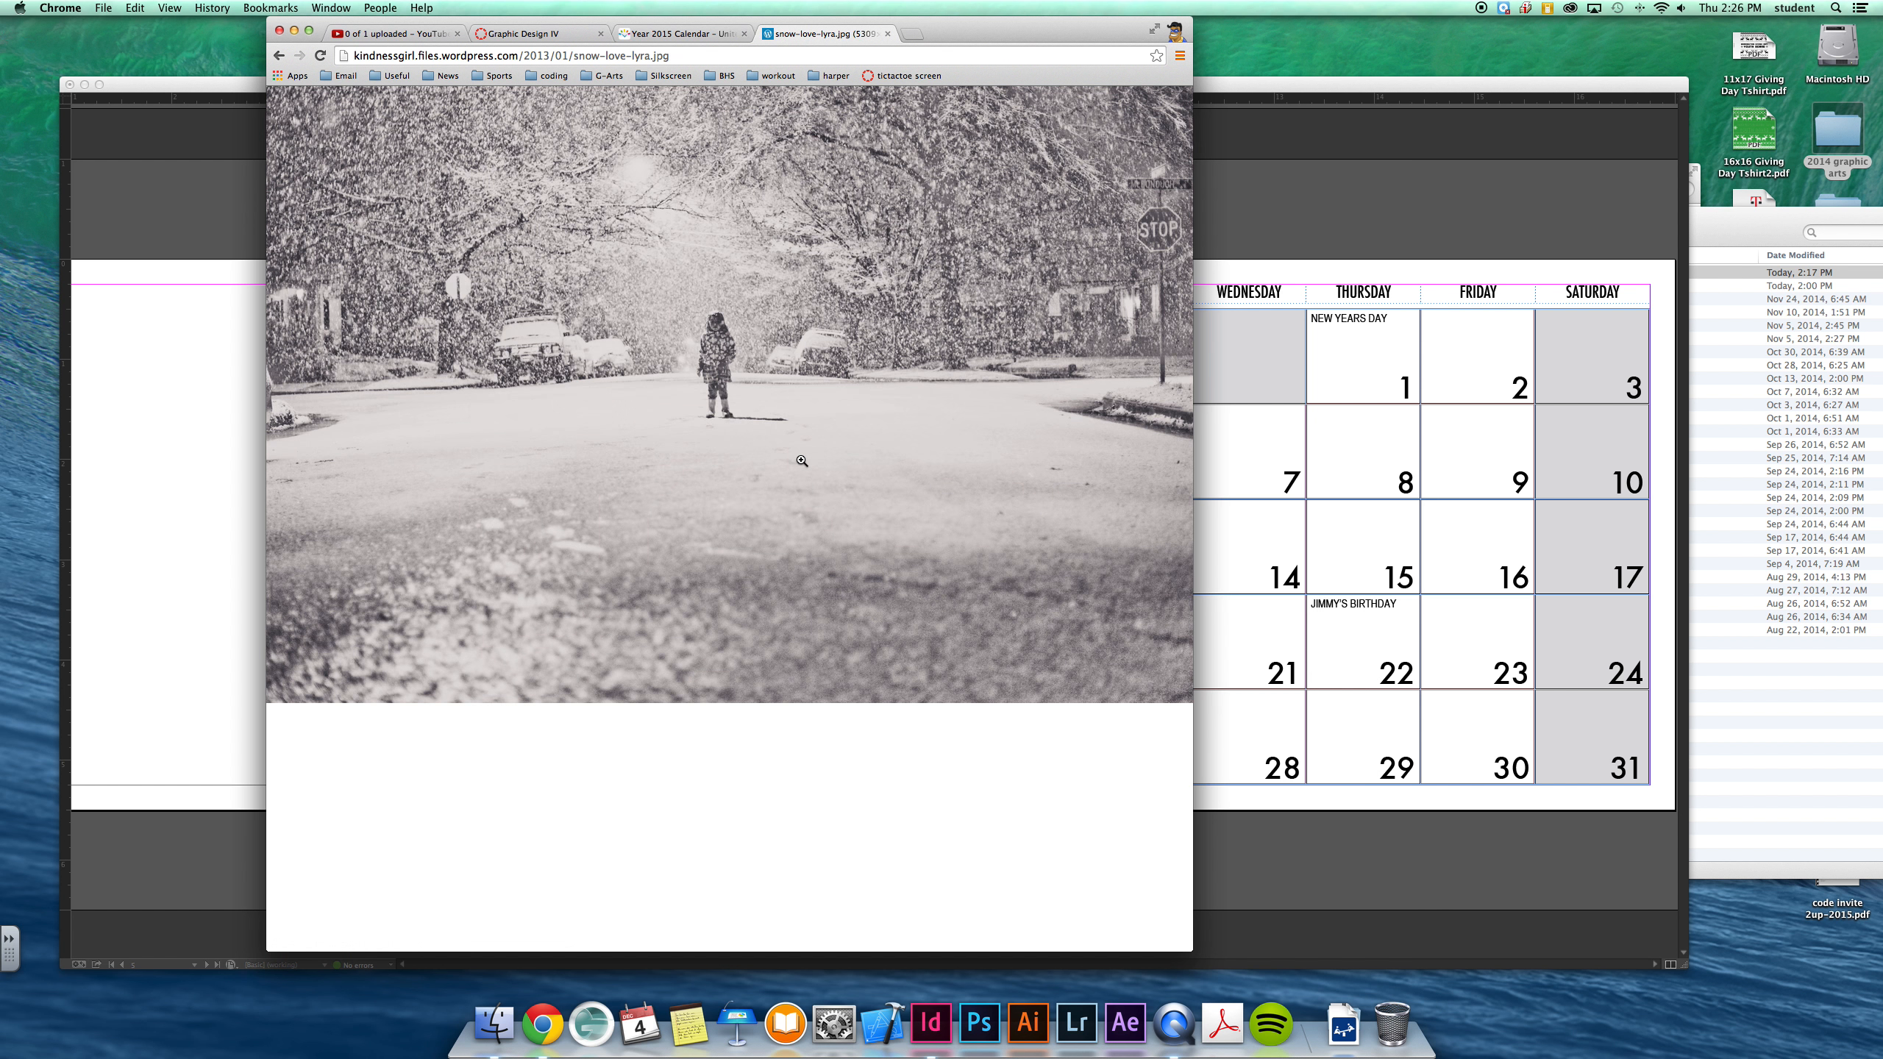
right_click(804, 462)
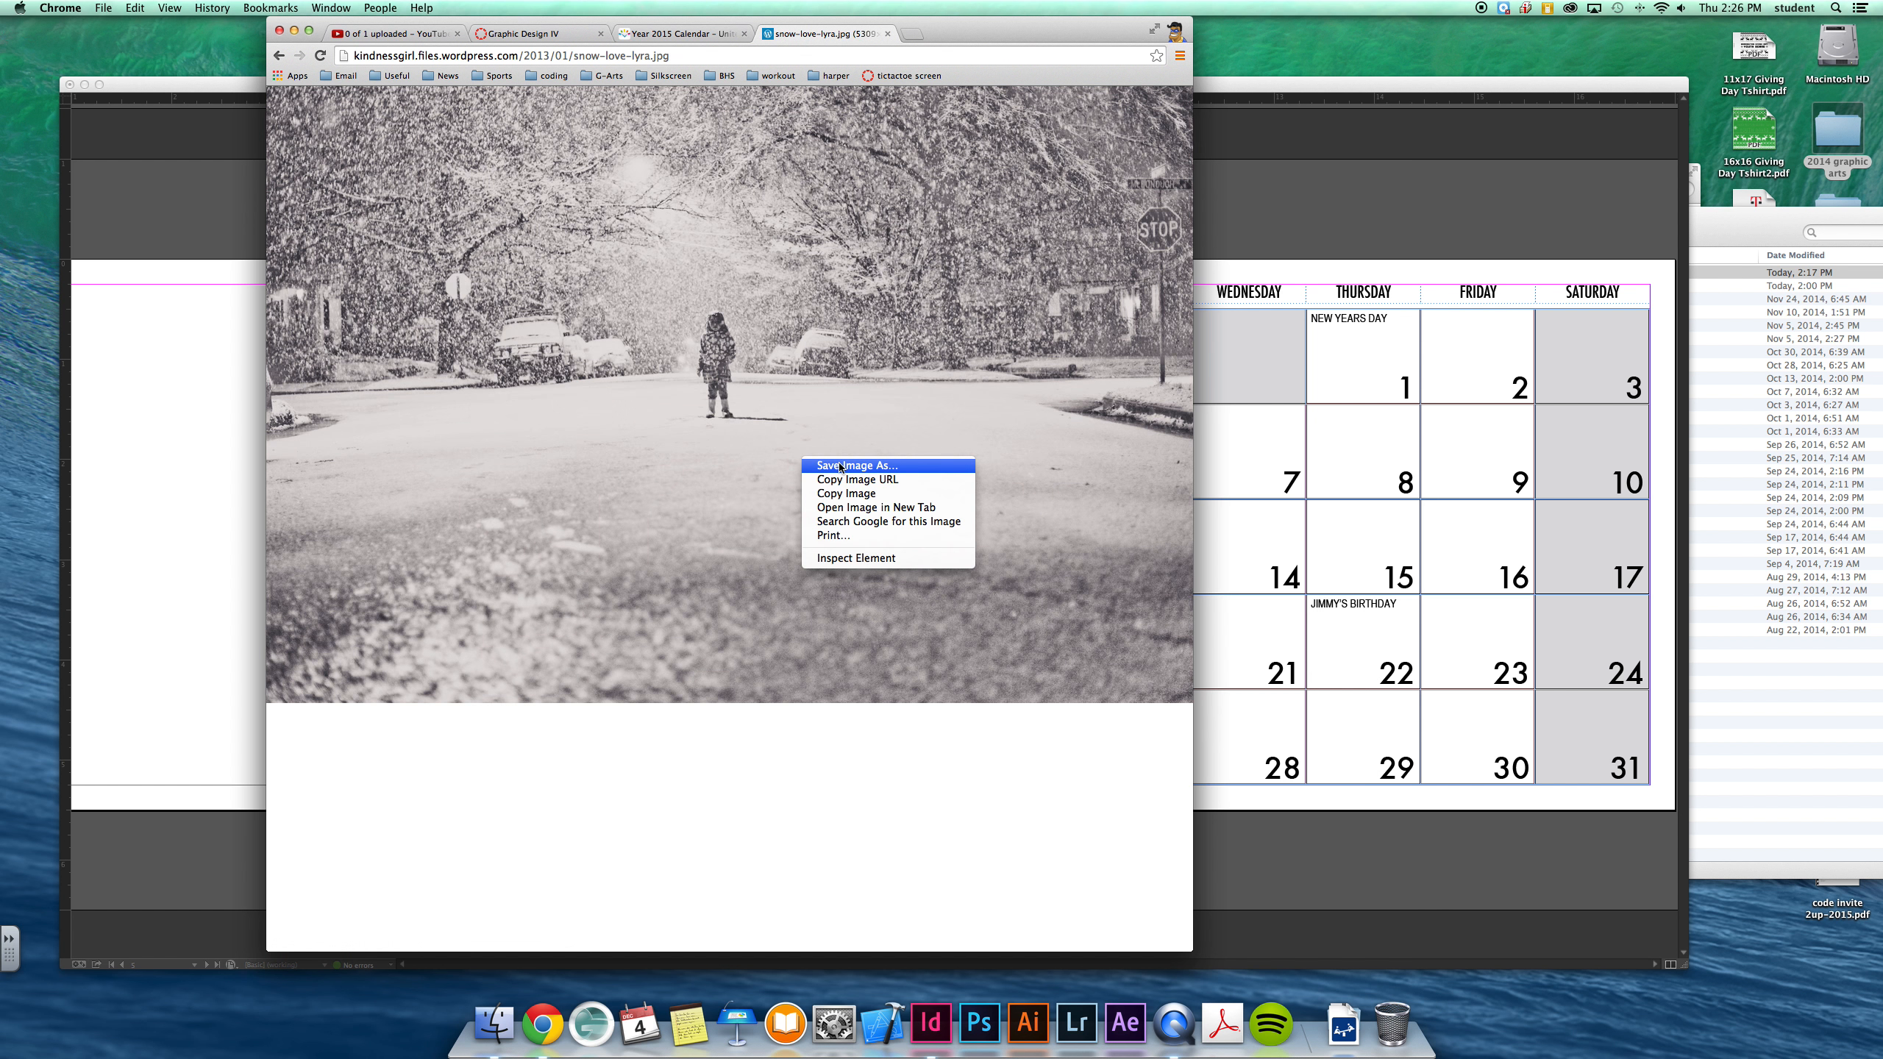
click(841, 465)
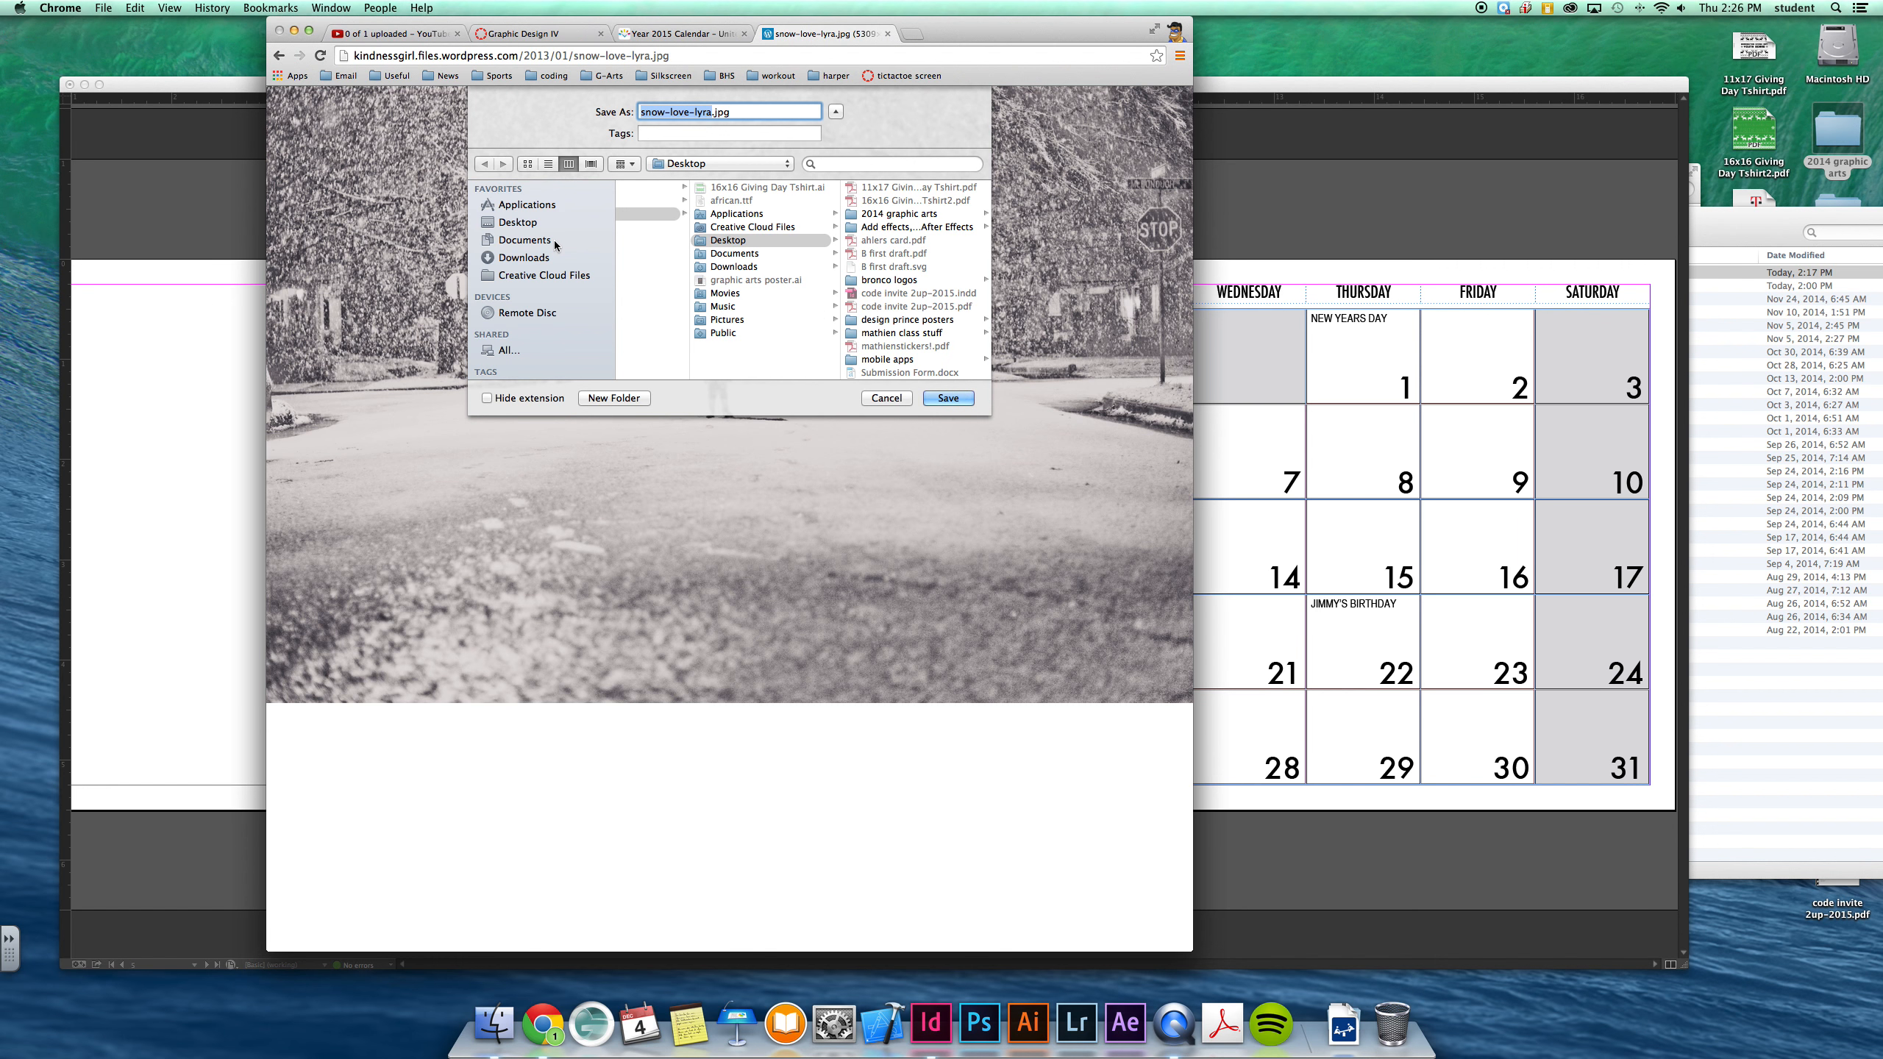
Step: Create a folder named "month images" on the Desktop as the save location
click(602, 396)
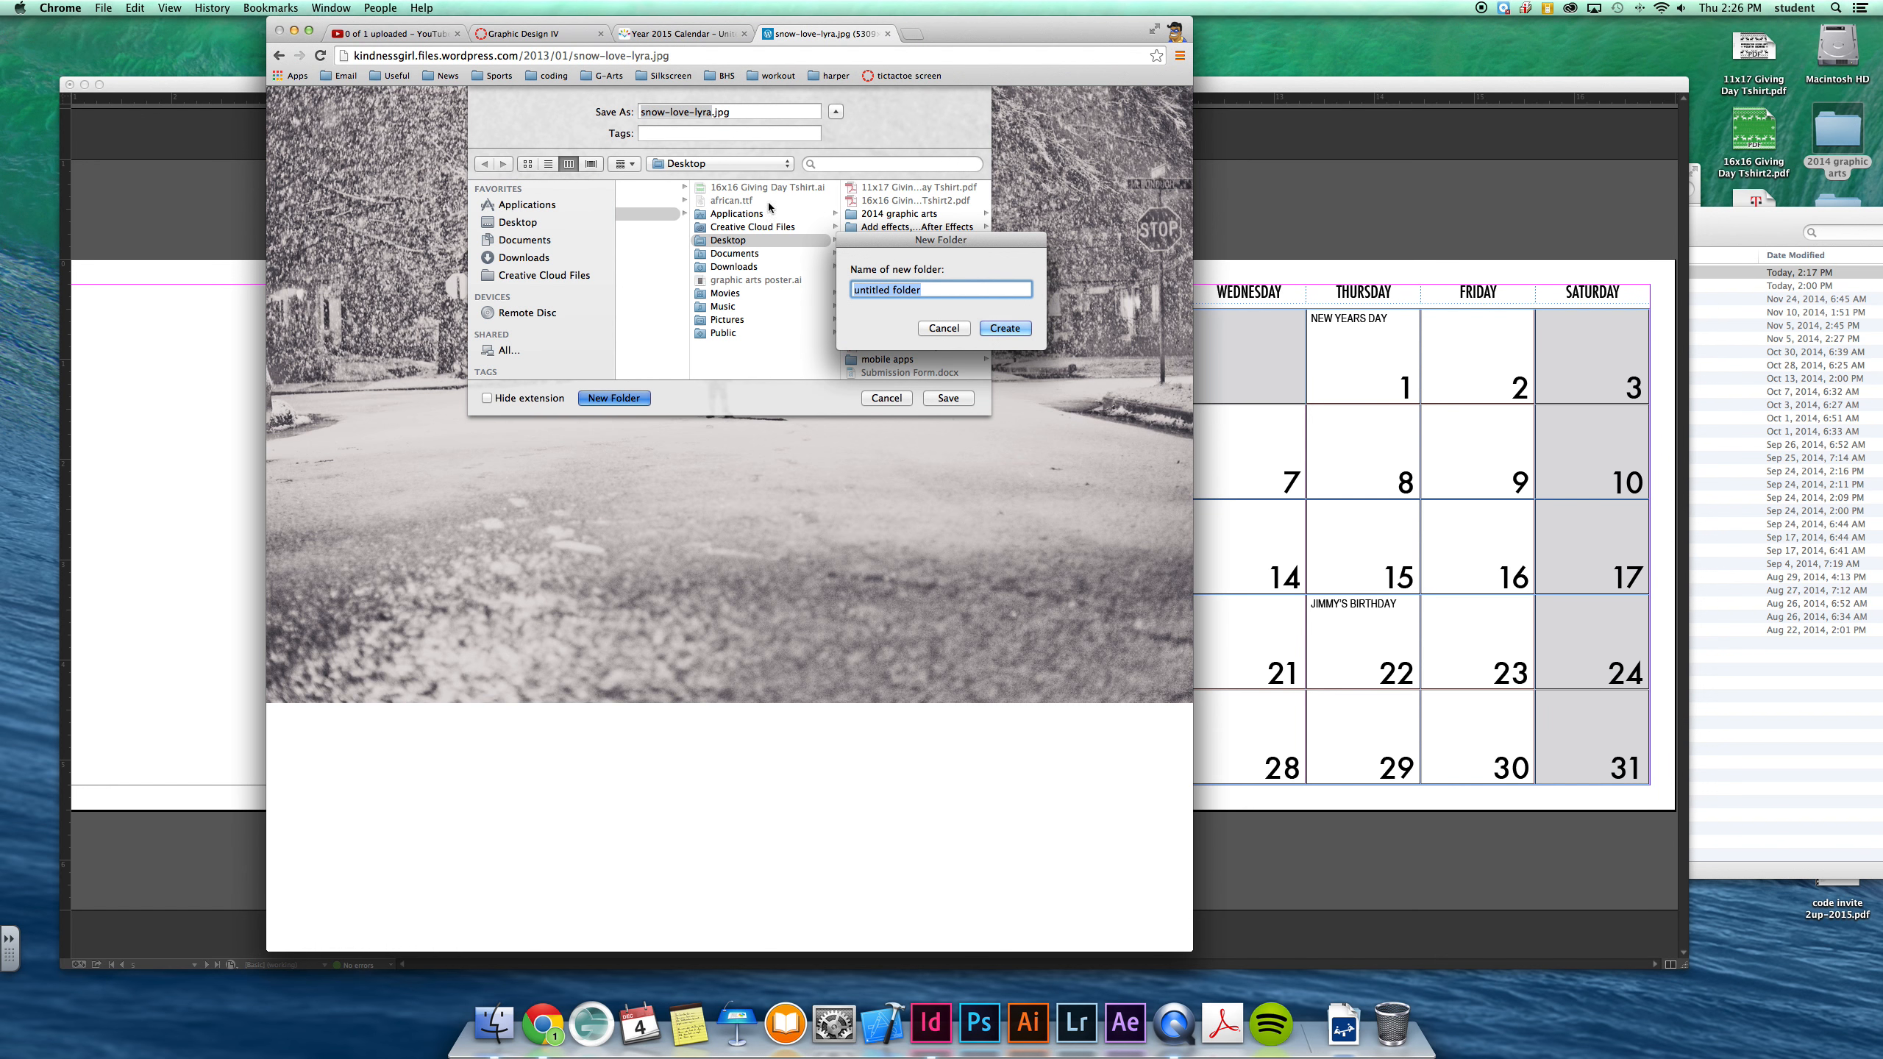
text(month images)
key(Return)
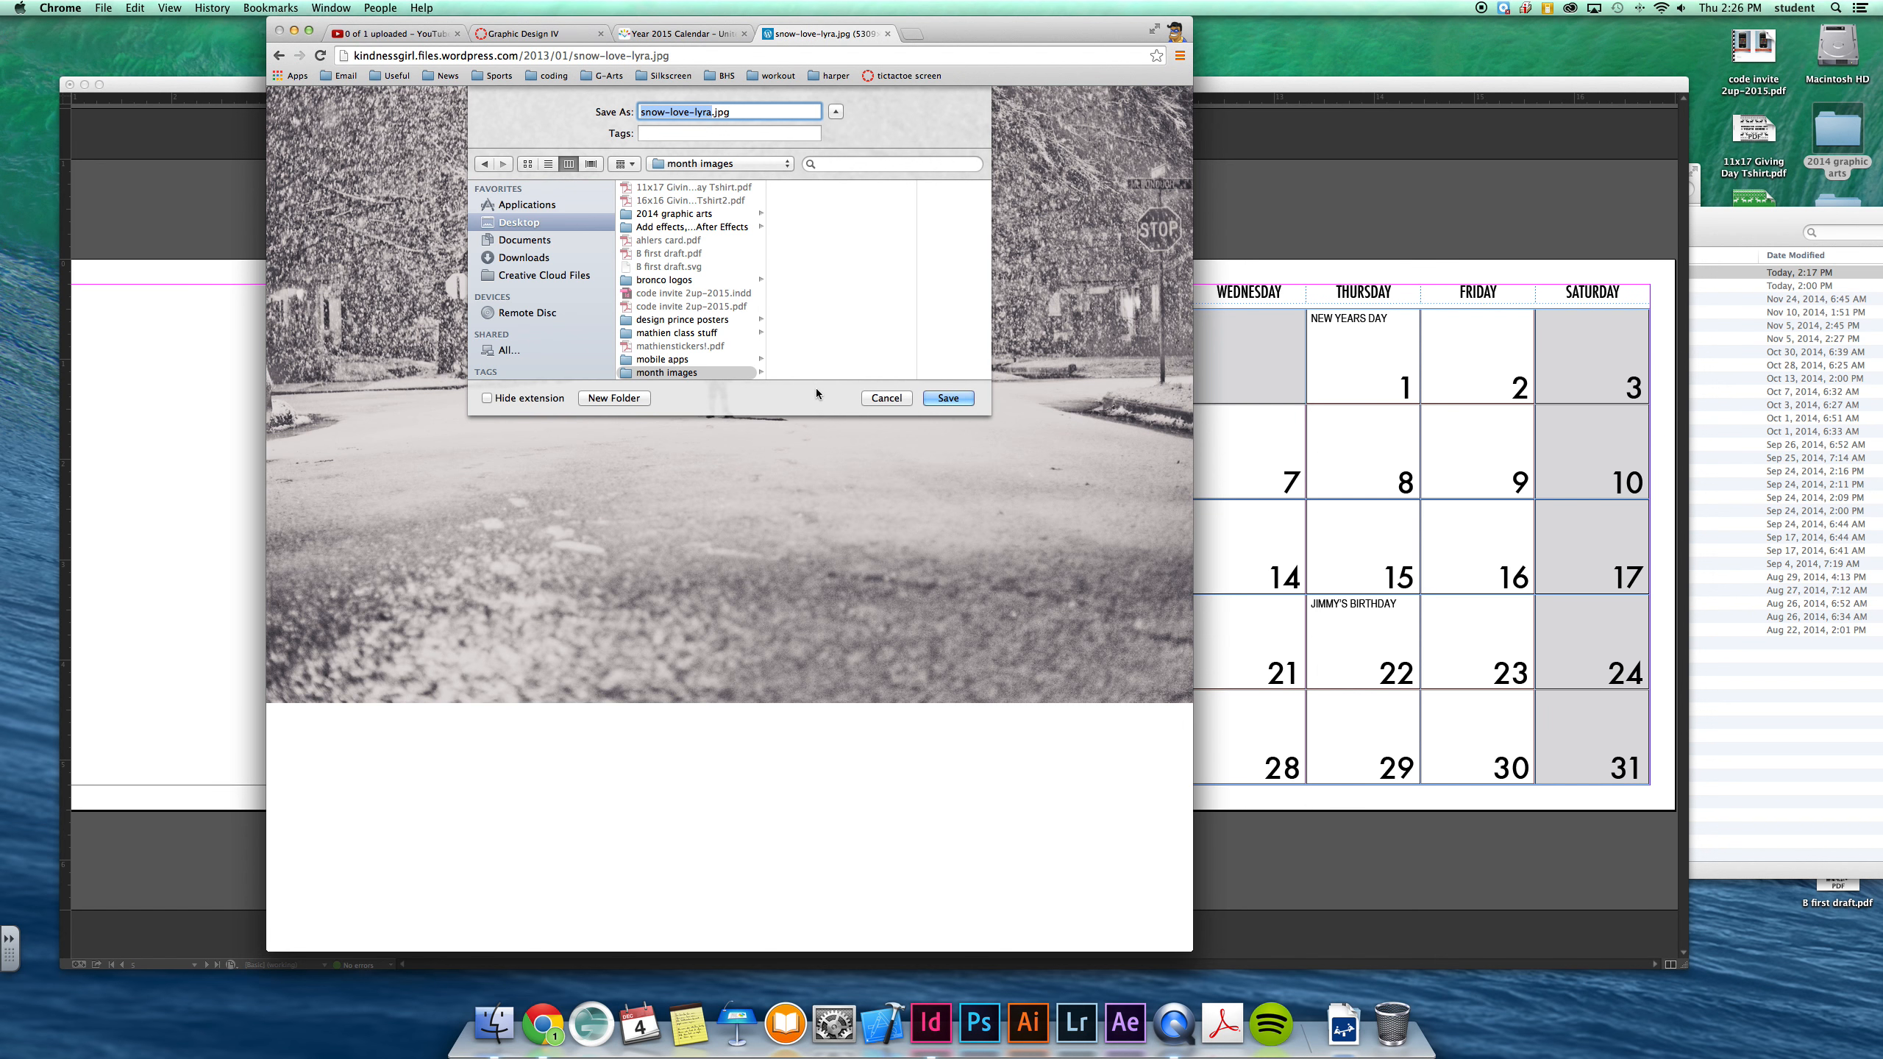
Step: Save the snow photo as january.jpg in the month images folder
text(janurary)
key(BackSpace)
key(BackSpace)
key(BackSpace)
key(BackSpace)
text(ary)
key(Return)
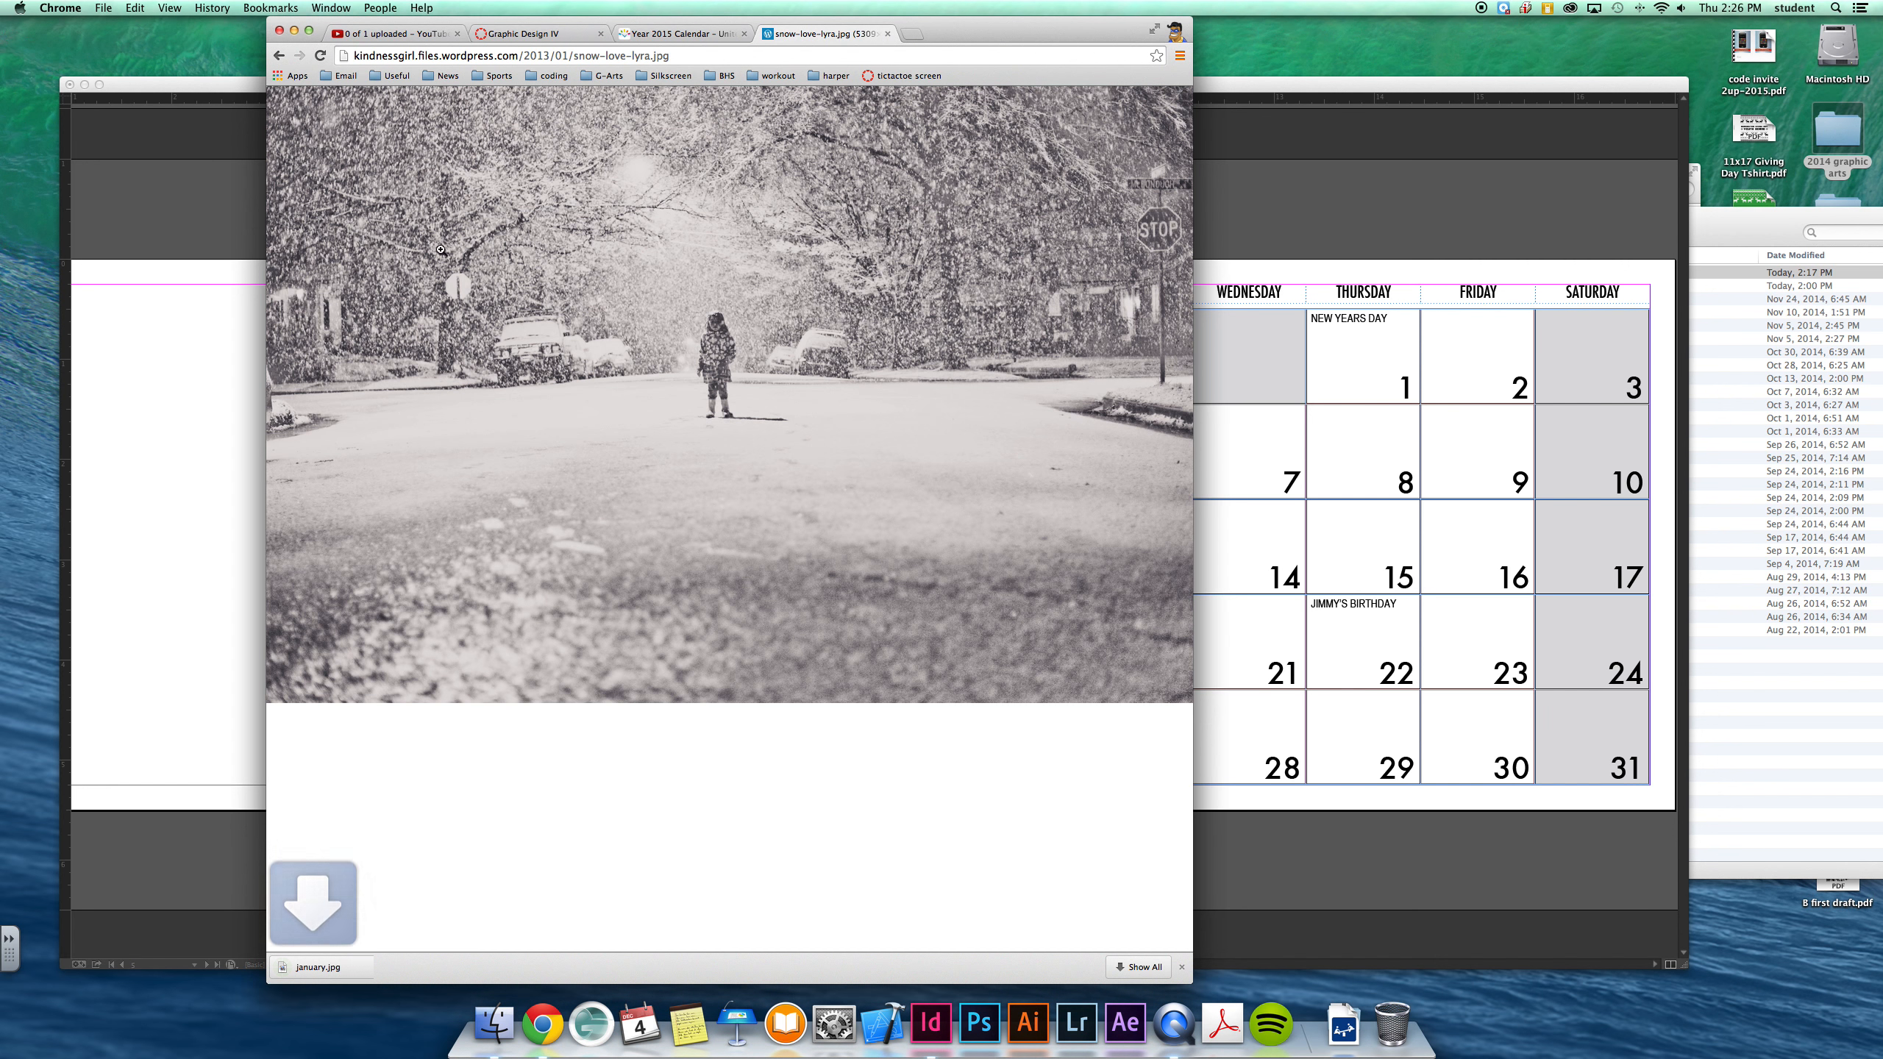
Step: Check the downloaded january.jpg in Preview, close it and launch Photoshop
click(306, 968)
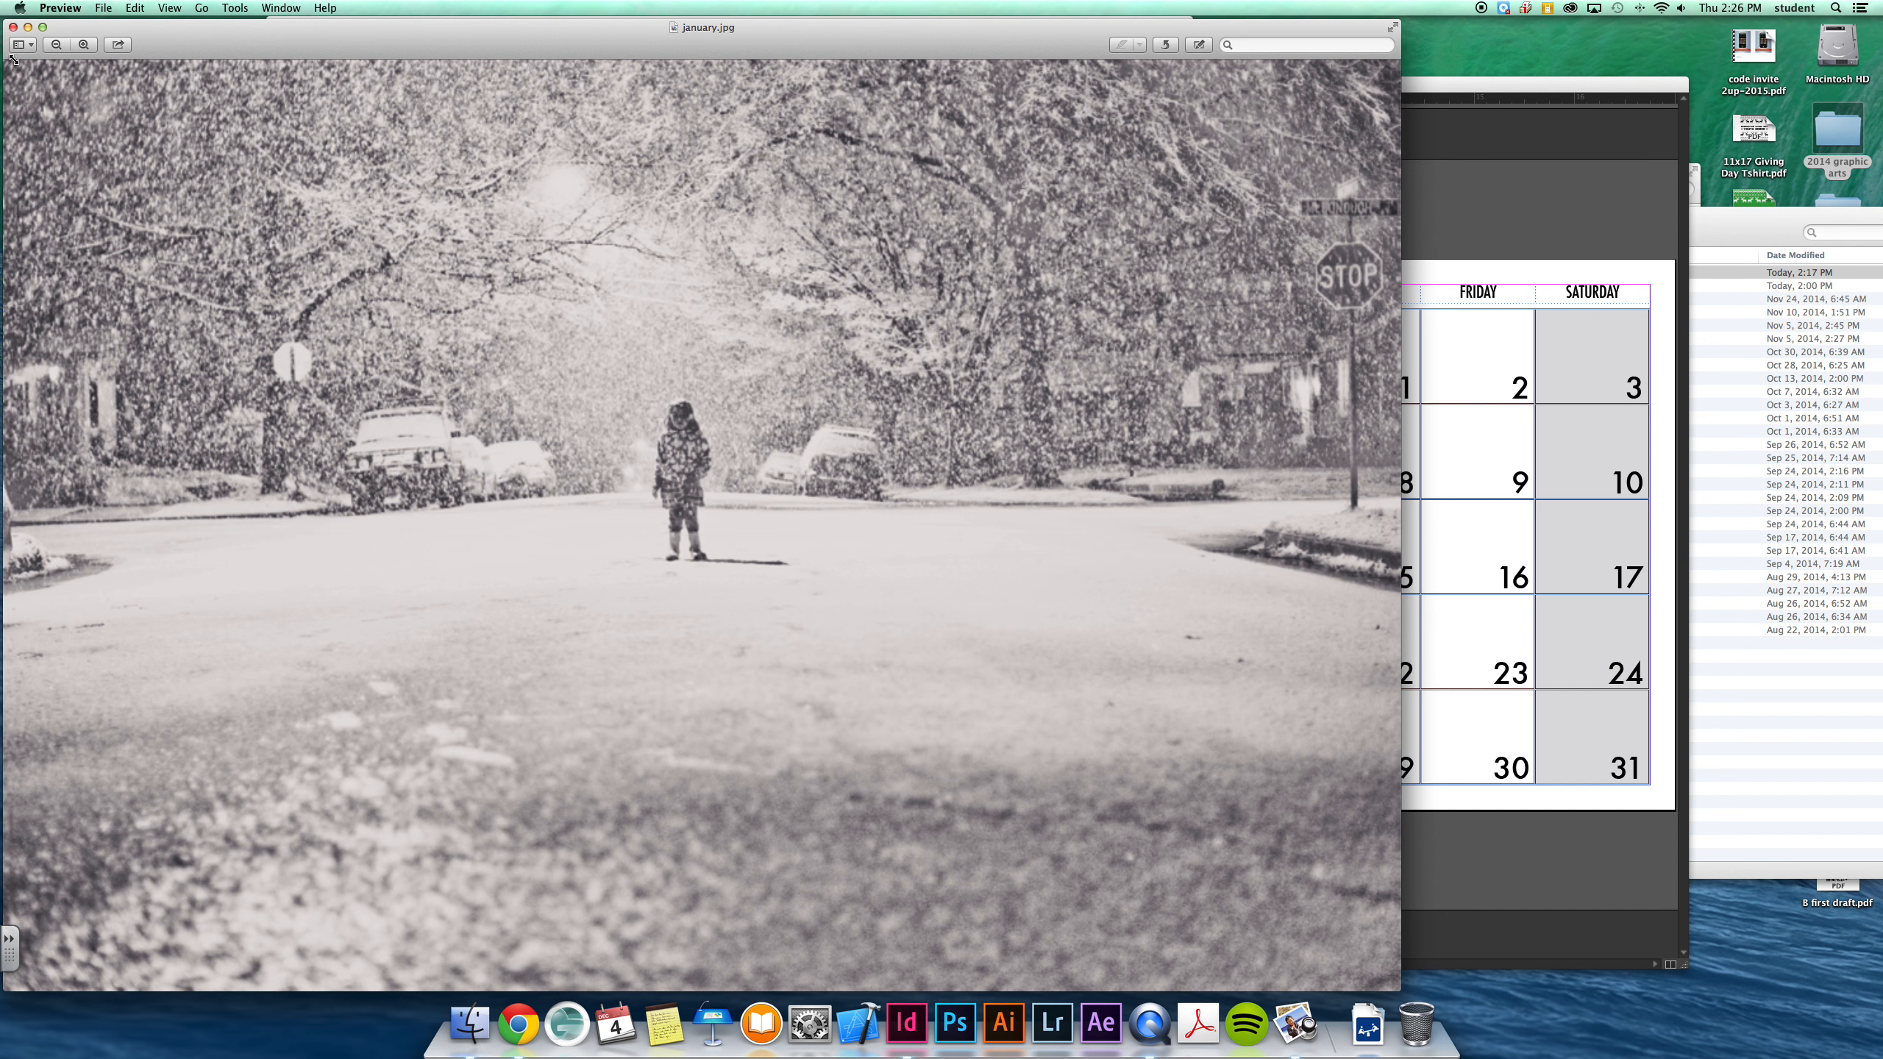
click(12, 27)
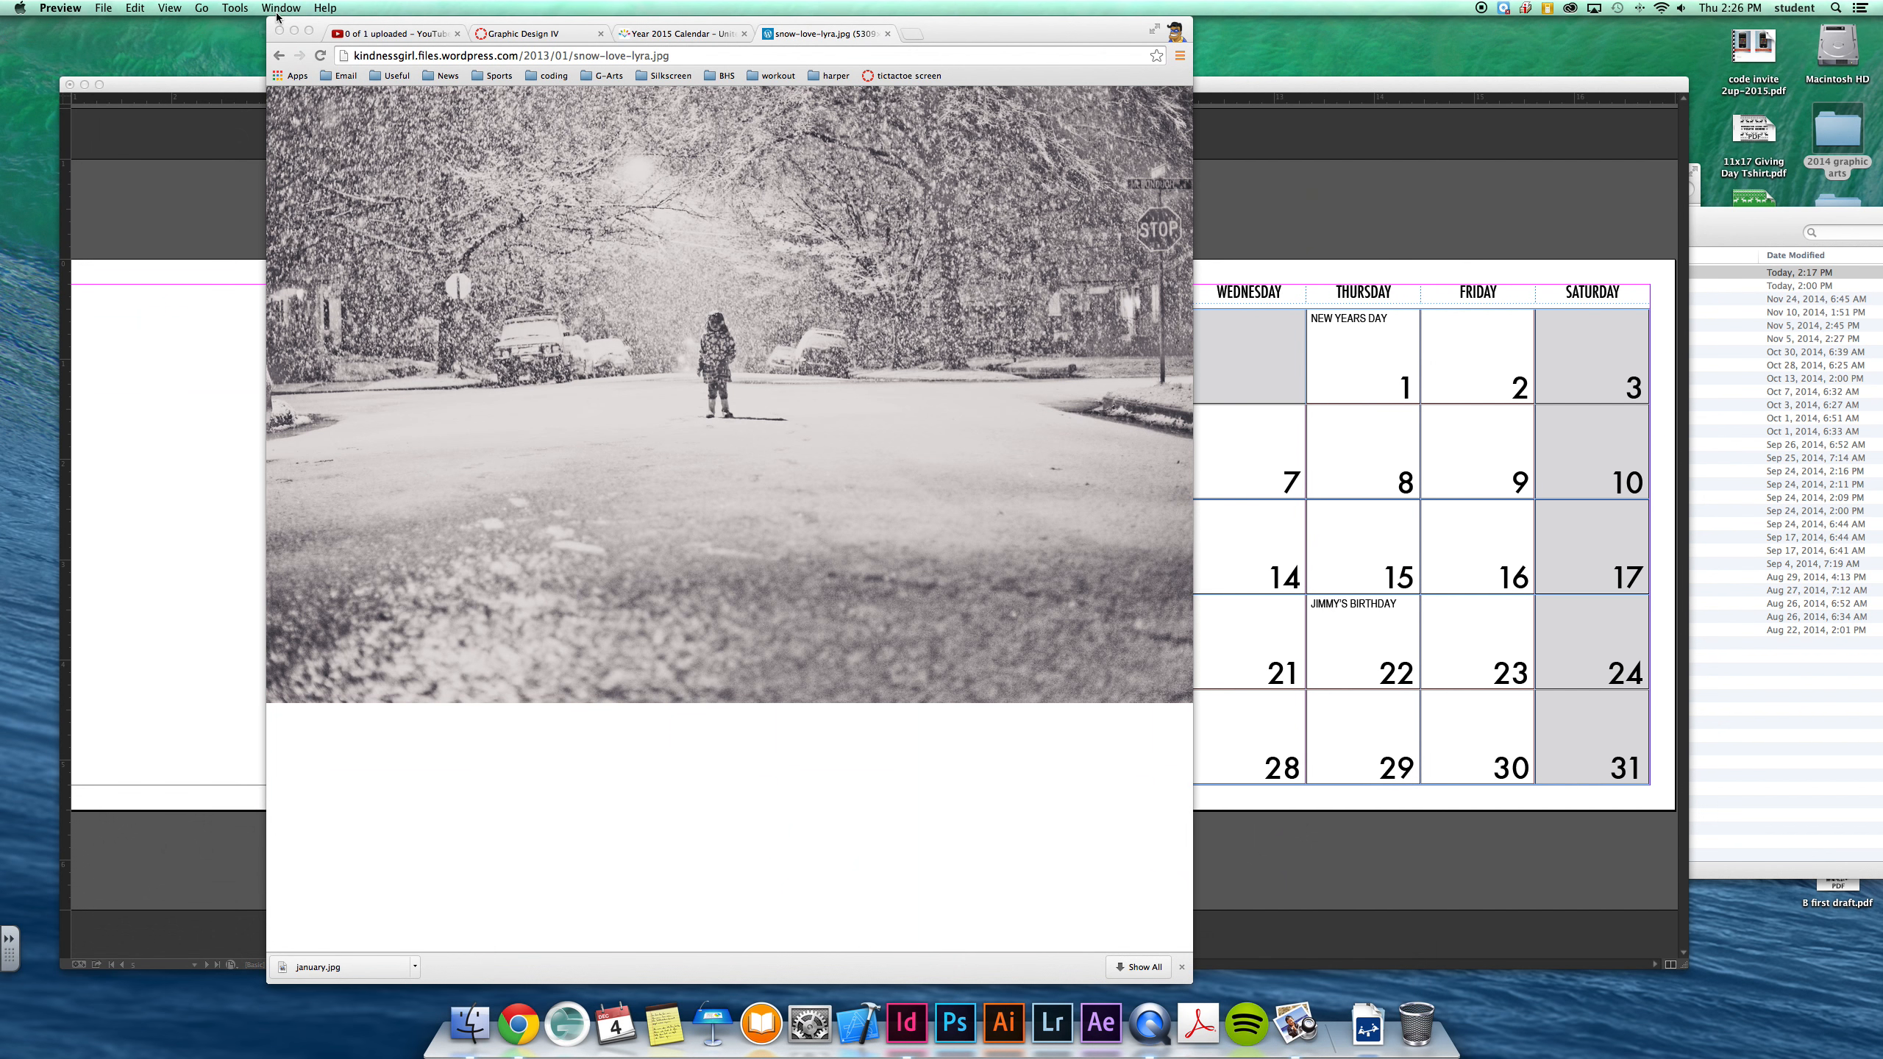
click(959, 1025)
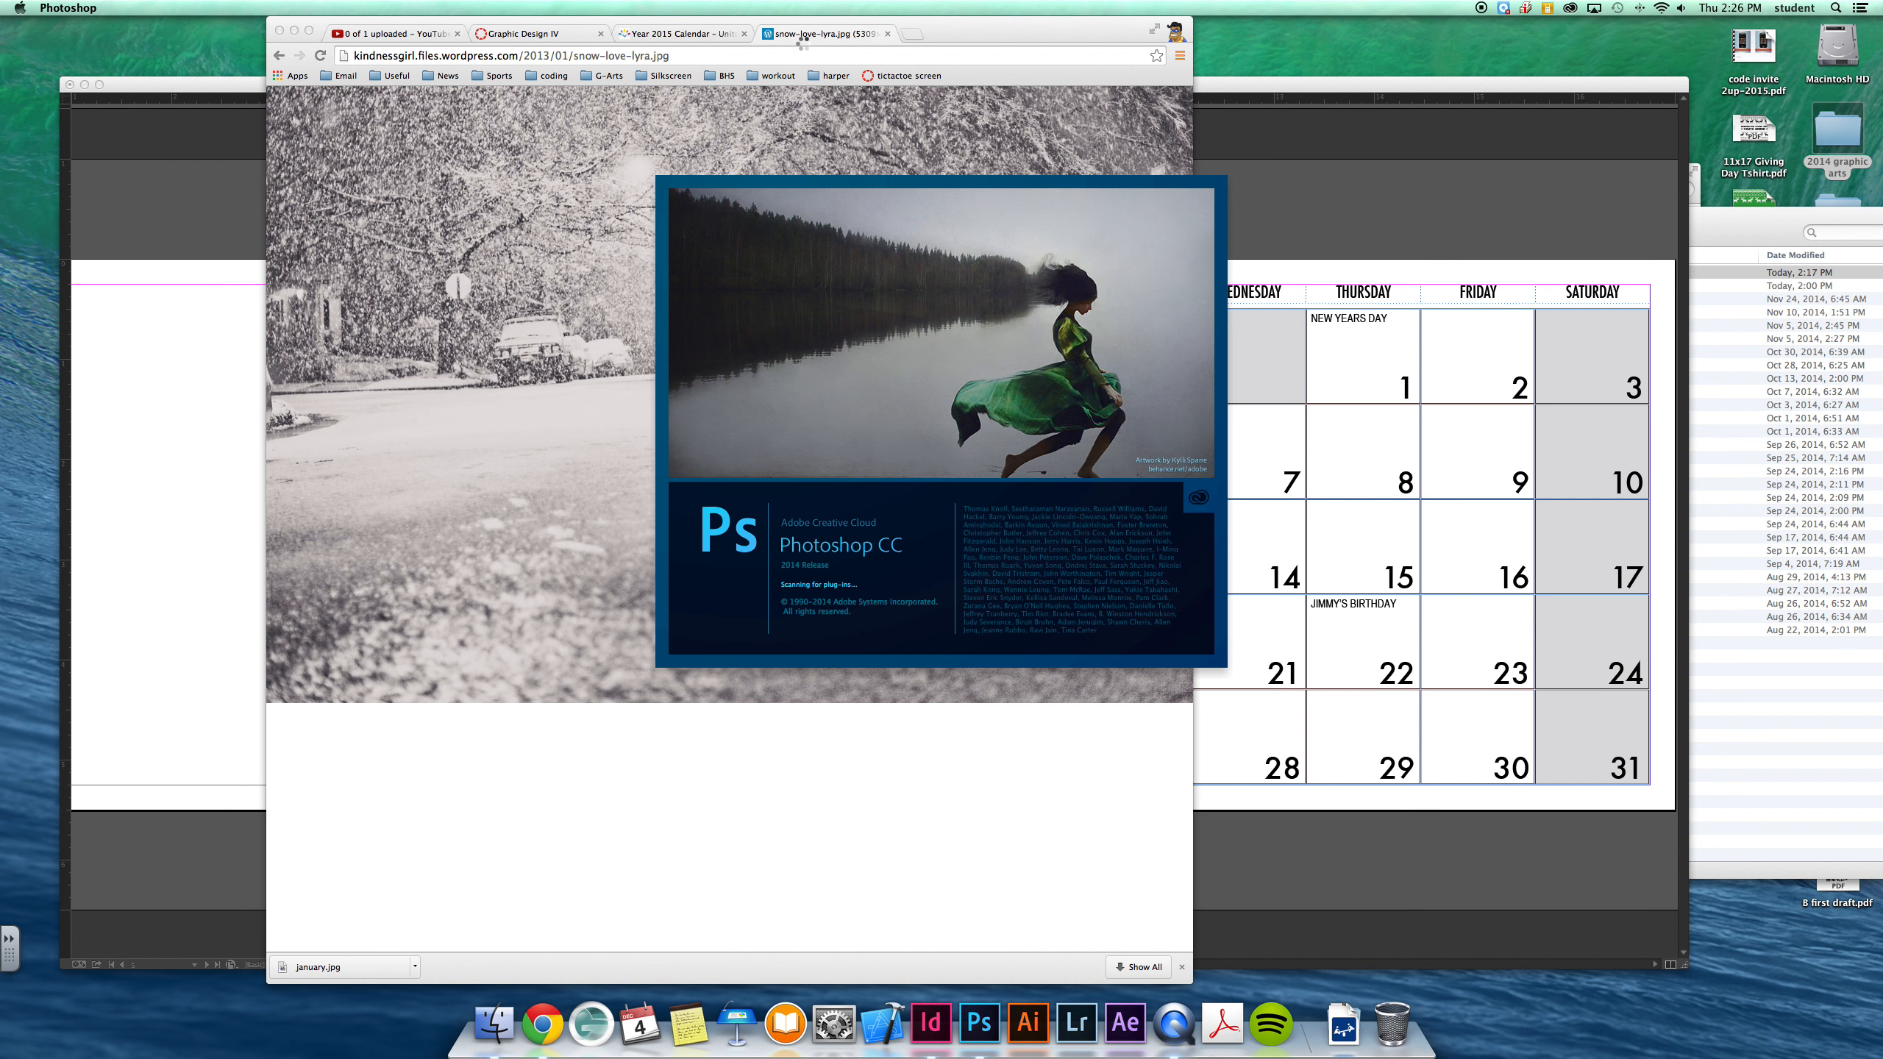
Step: Return to the Google image results in Chrome and search for "valentine"
click(693, 51)
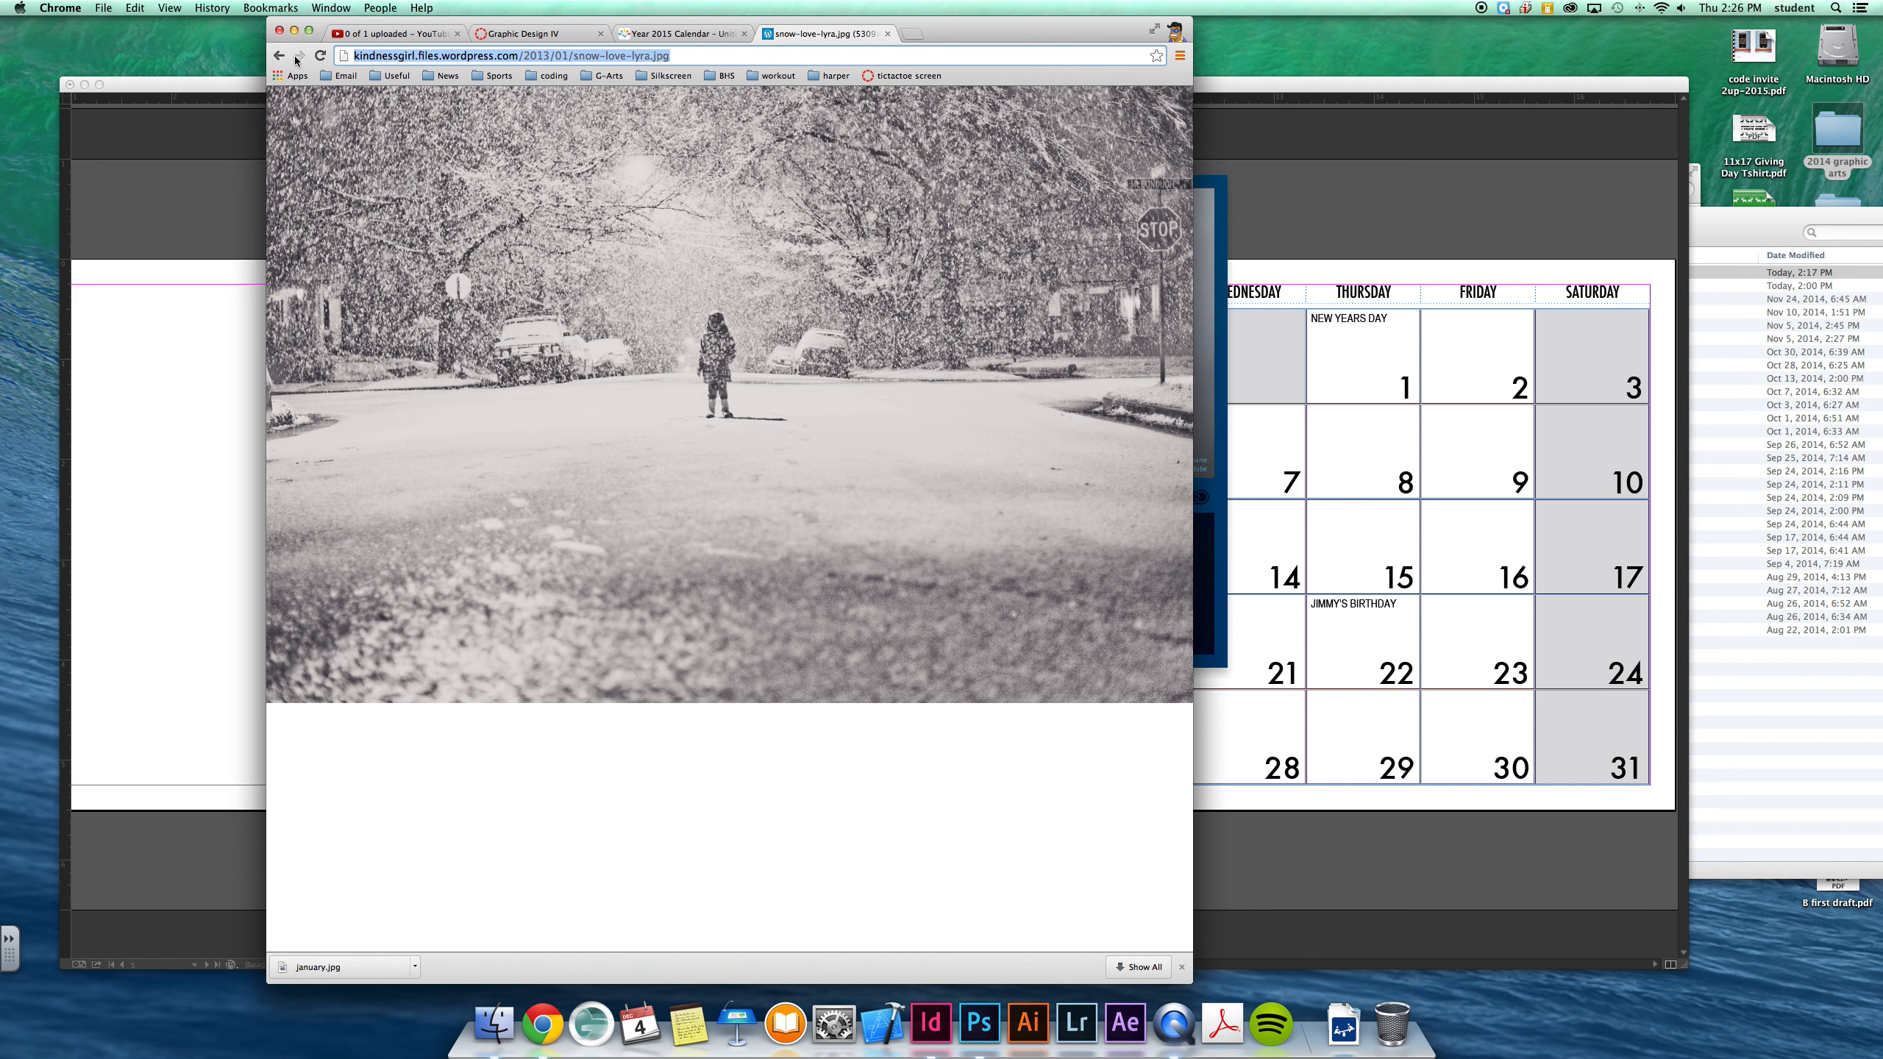
click(278, 56)
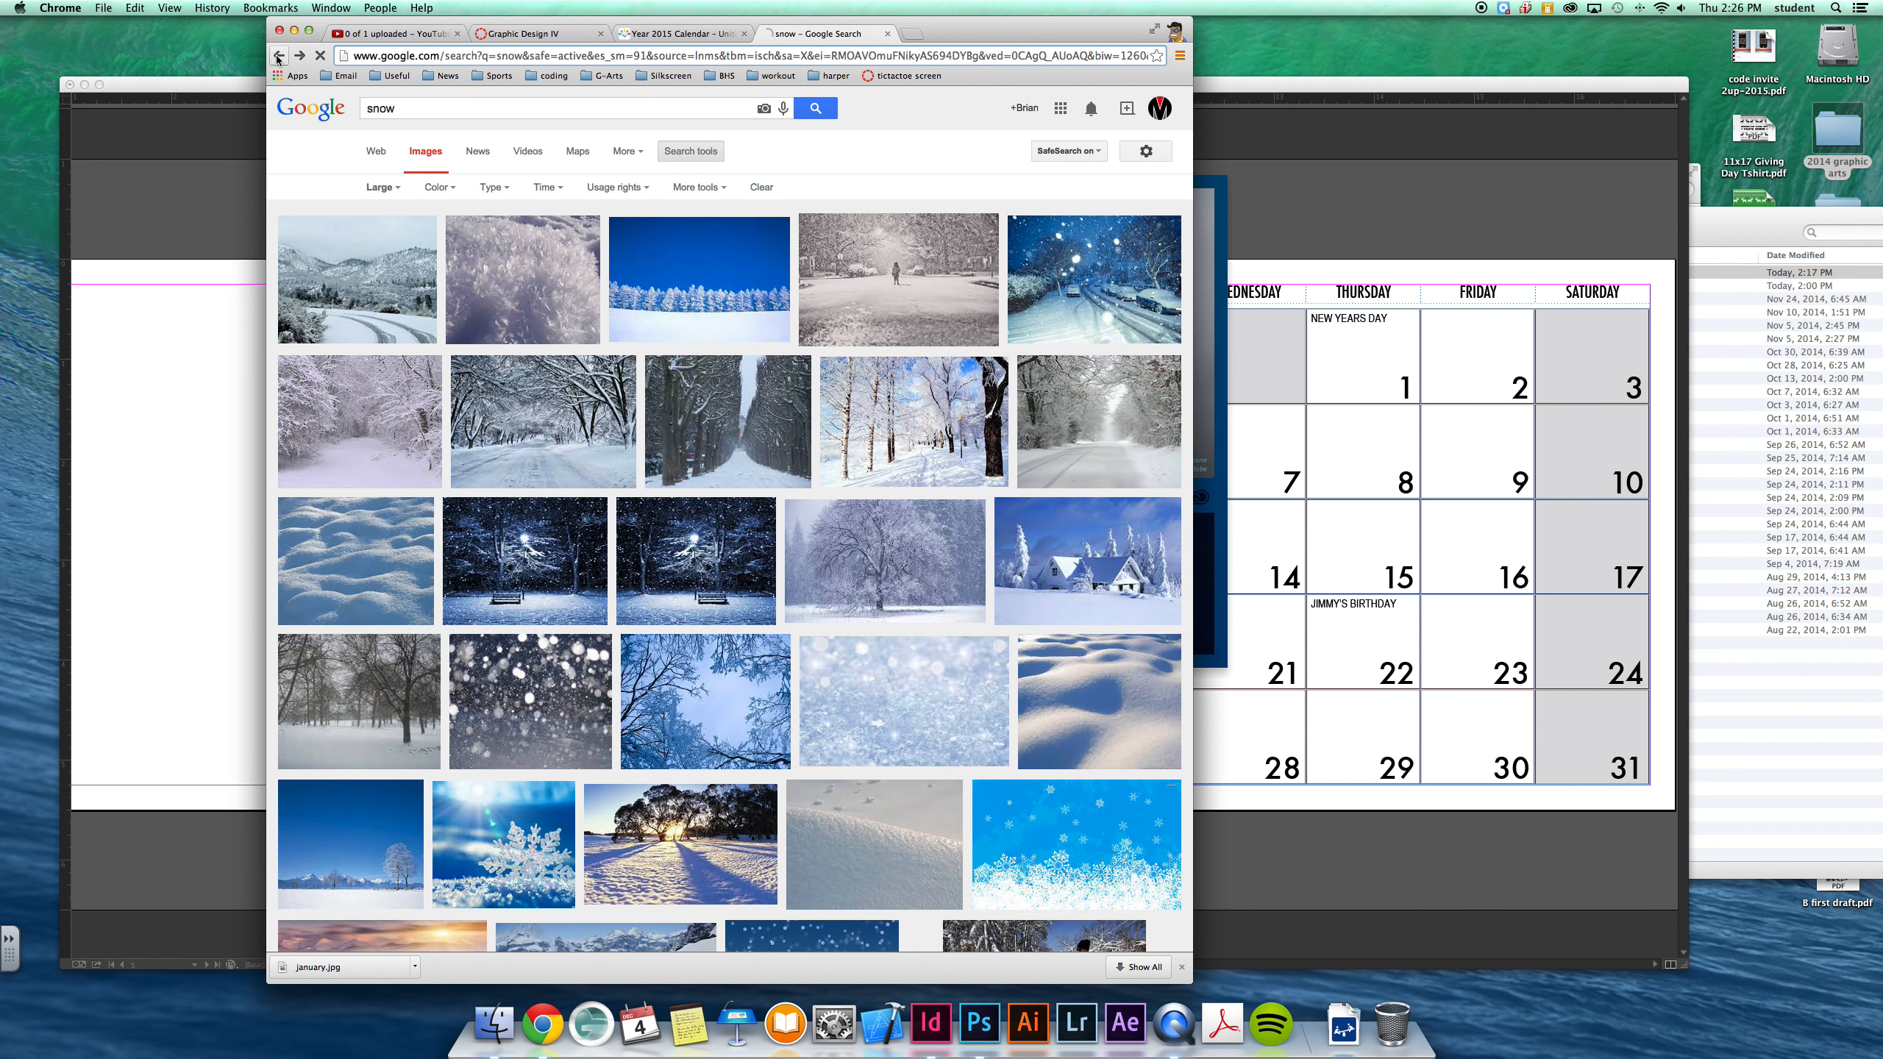
double_click(389, 108)
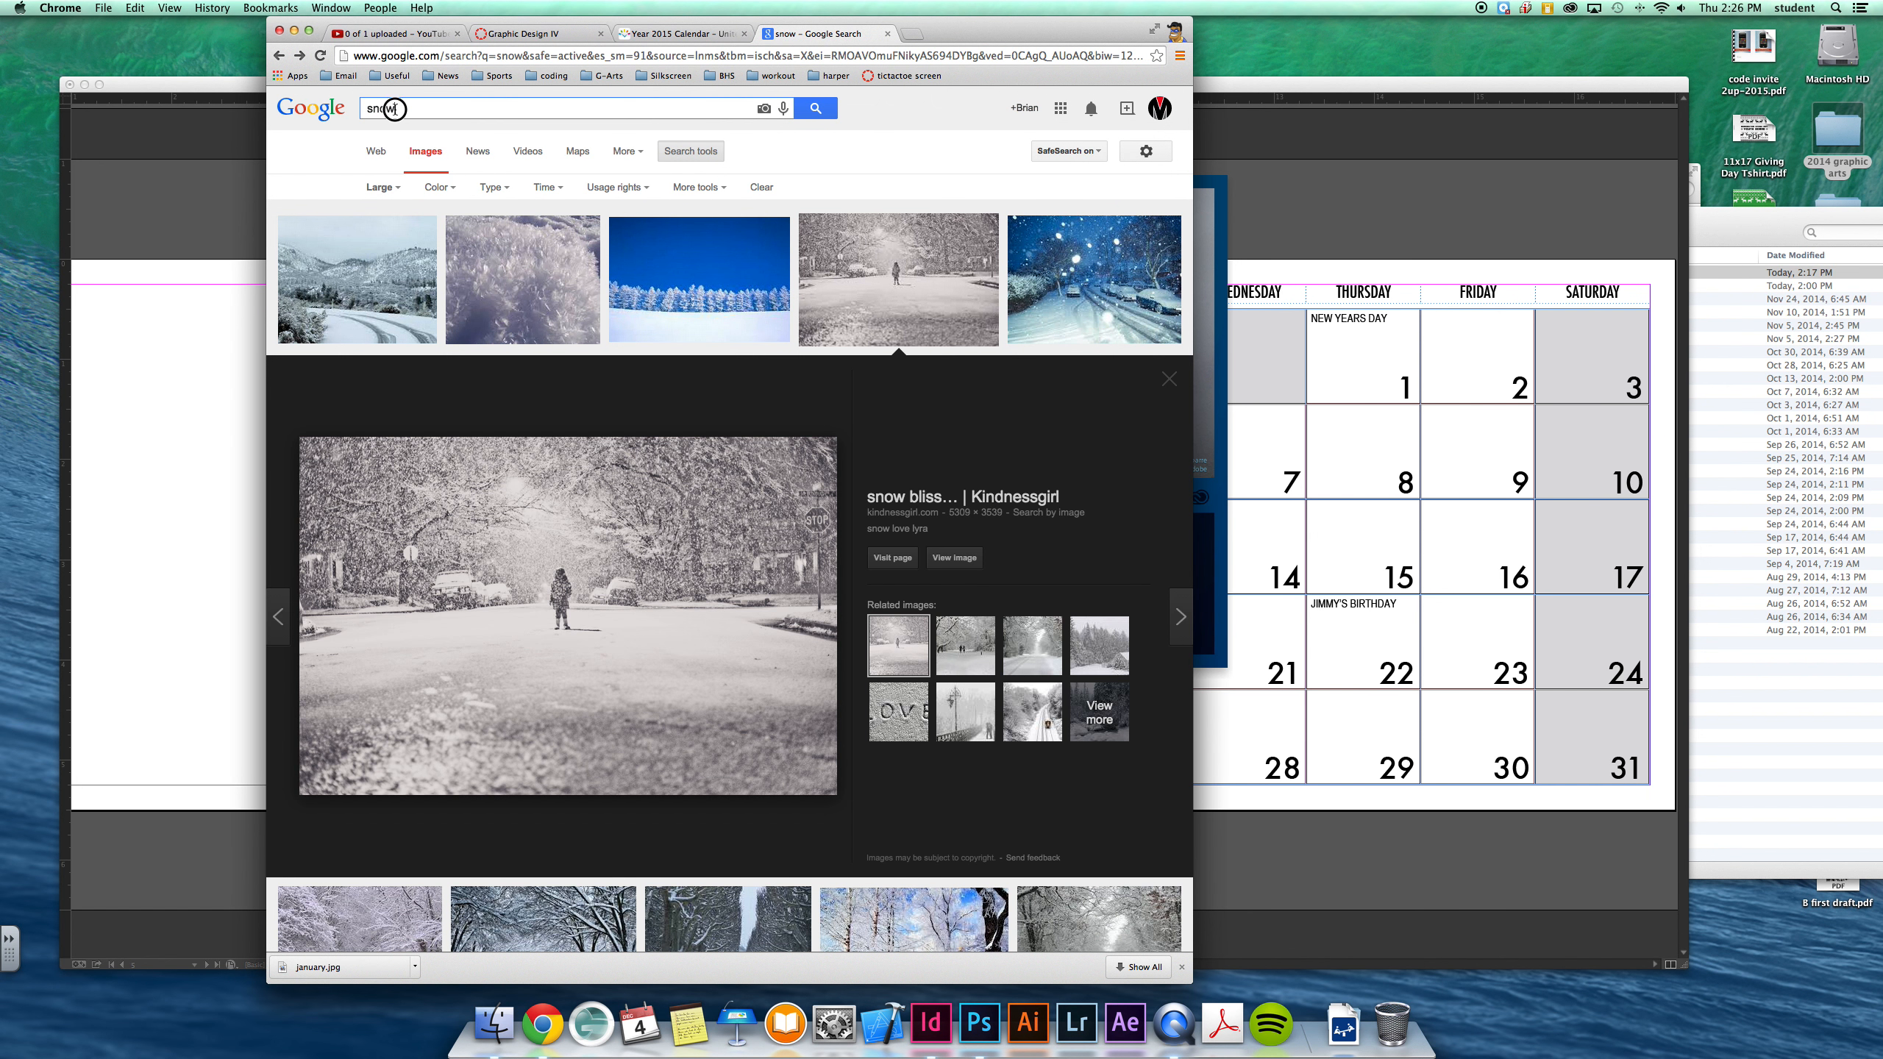
text(valeni)
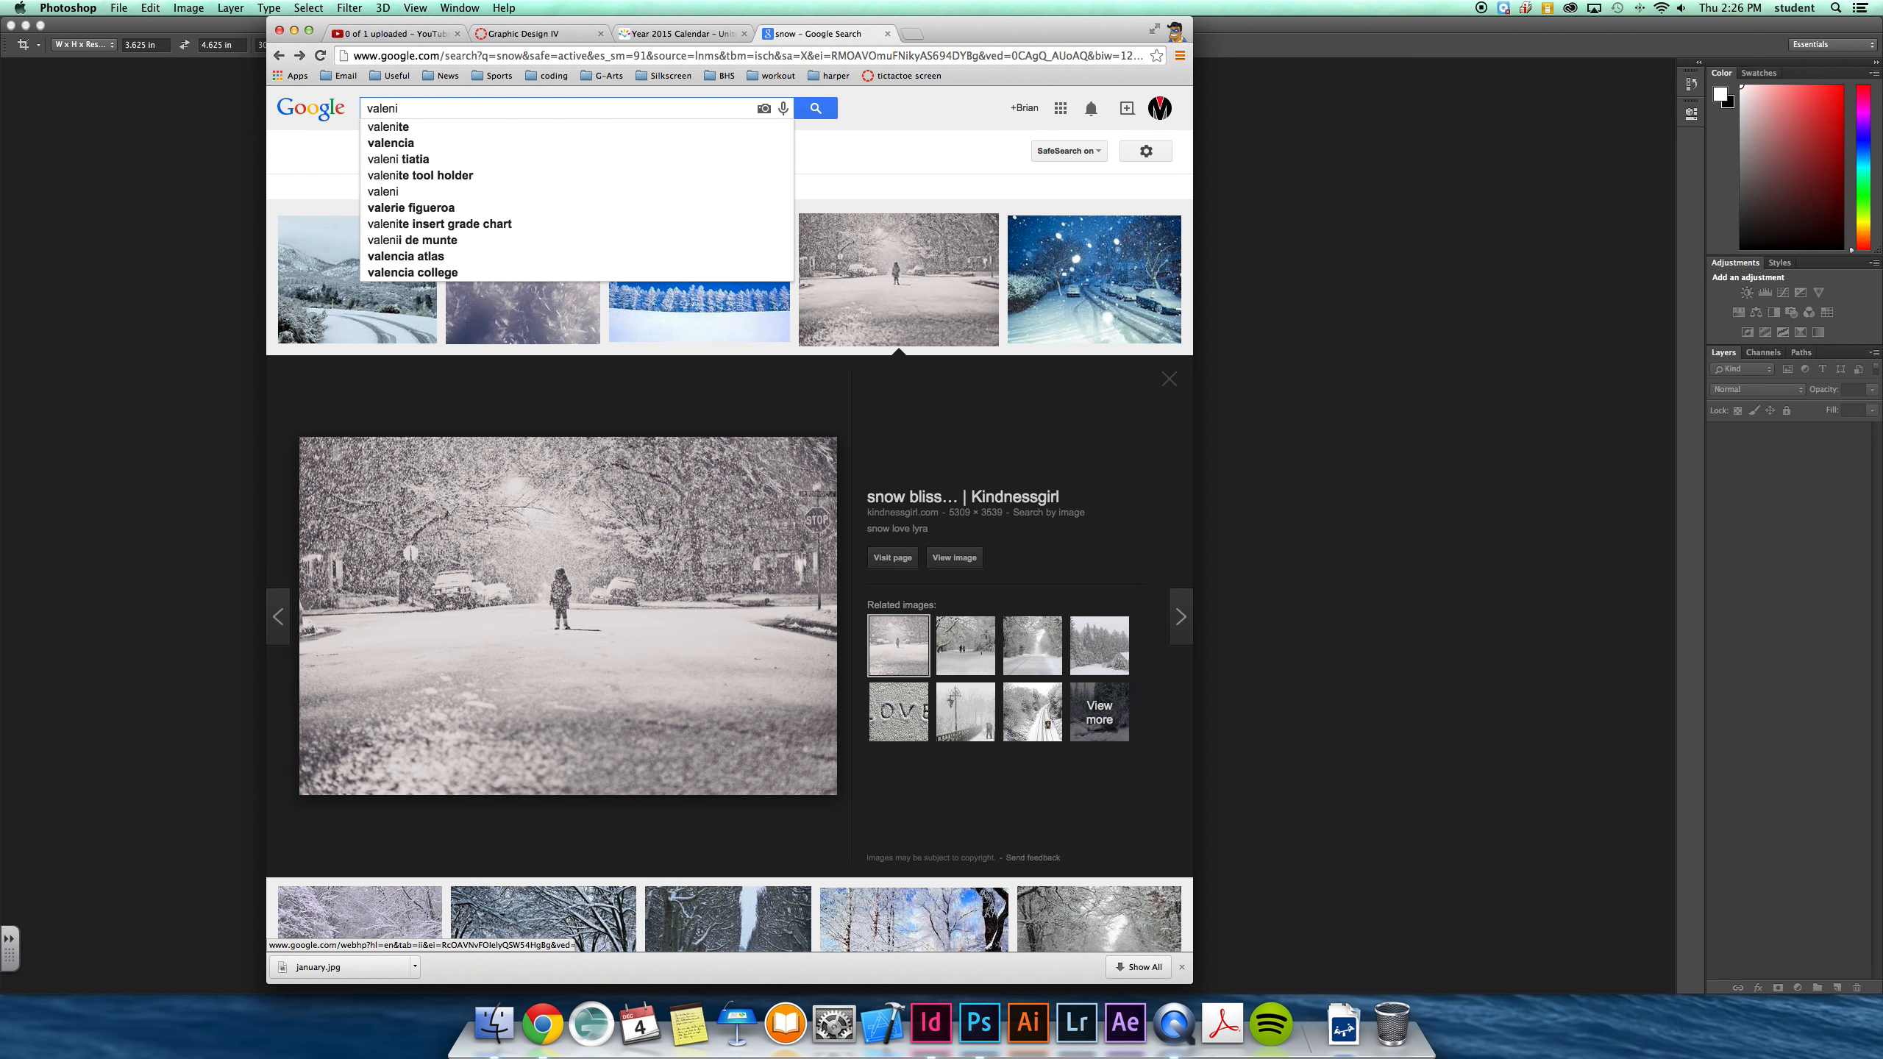
text(tine)
key(Return)
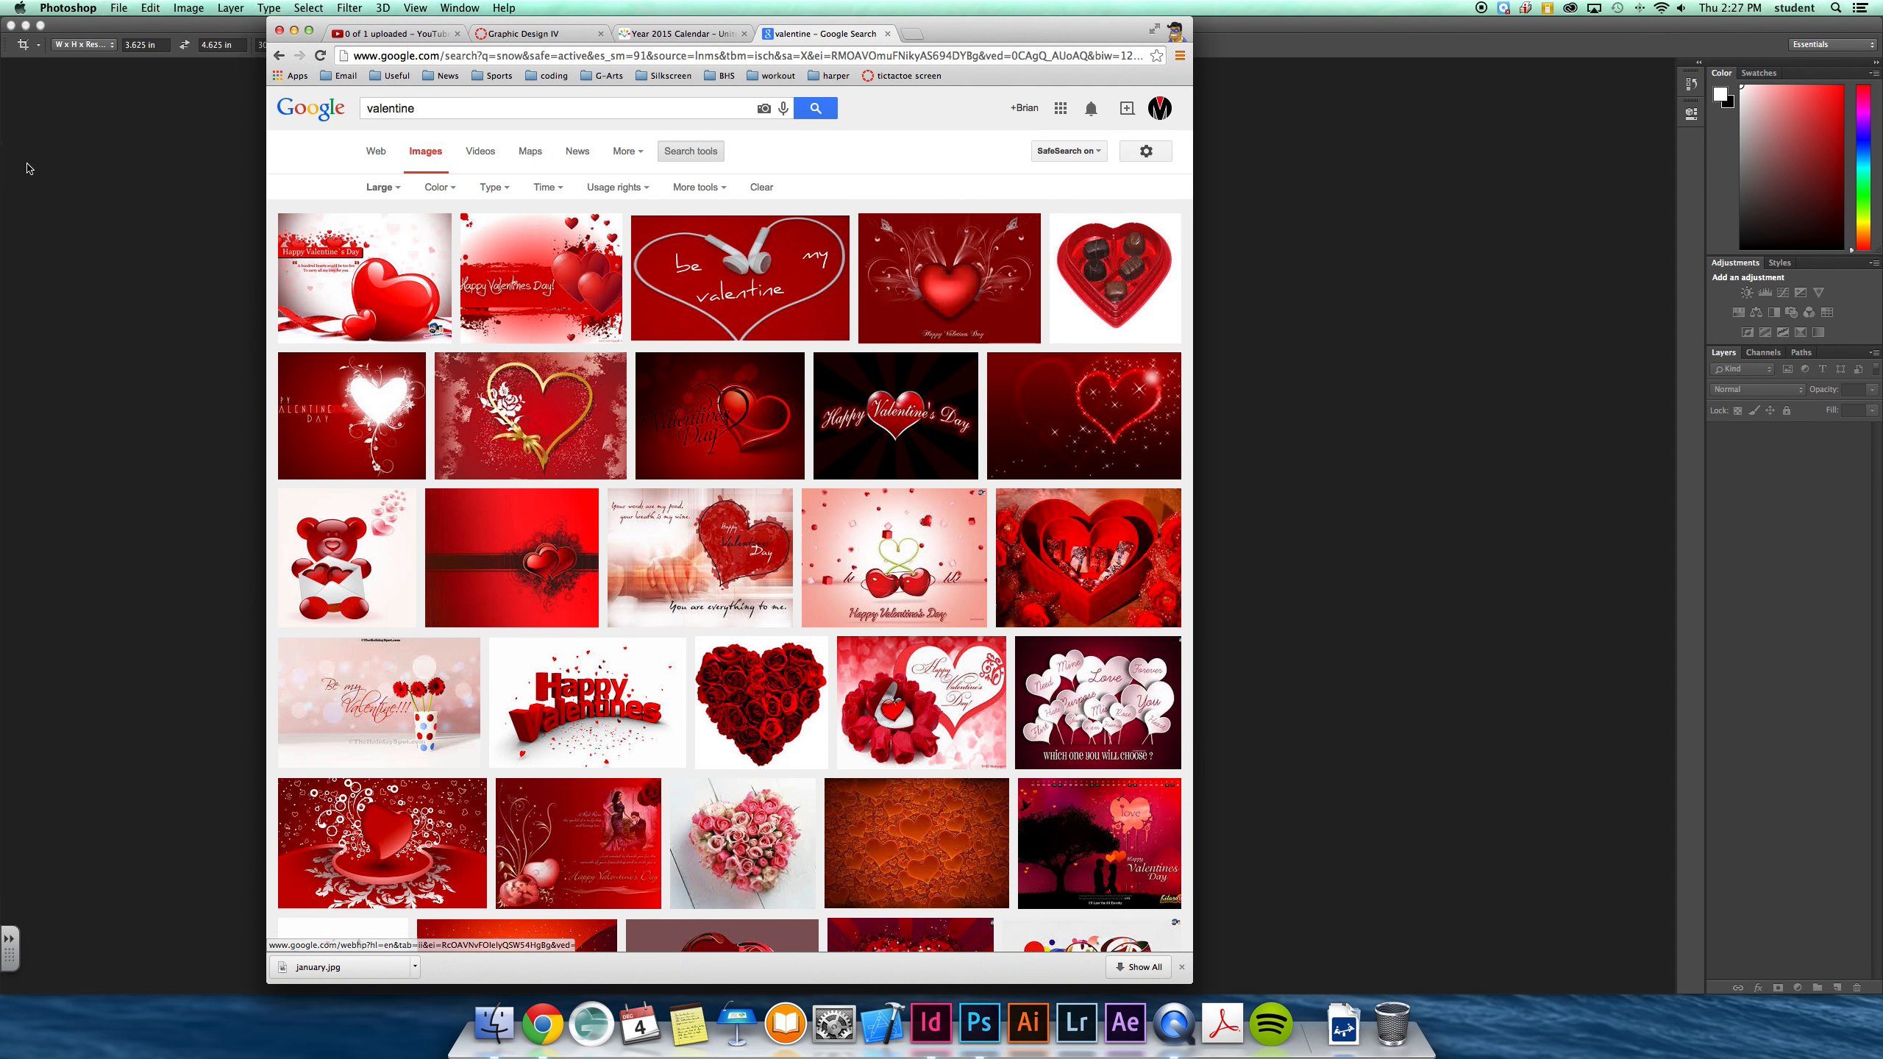
Step: Switch to Photoshop and open january.jpg from the month images folder on the Desktop
click(26, 169)
click(119, 7)
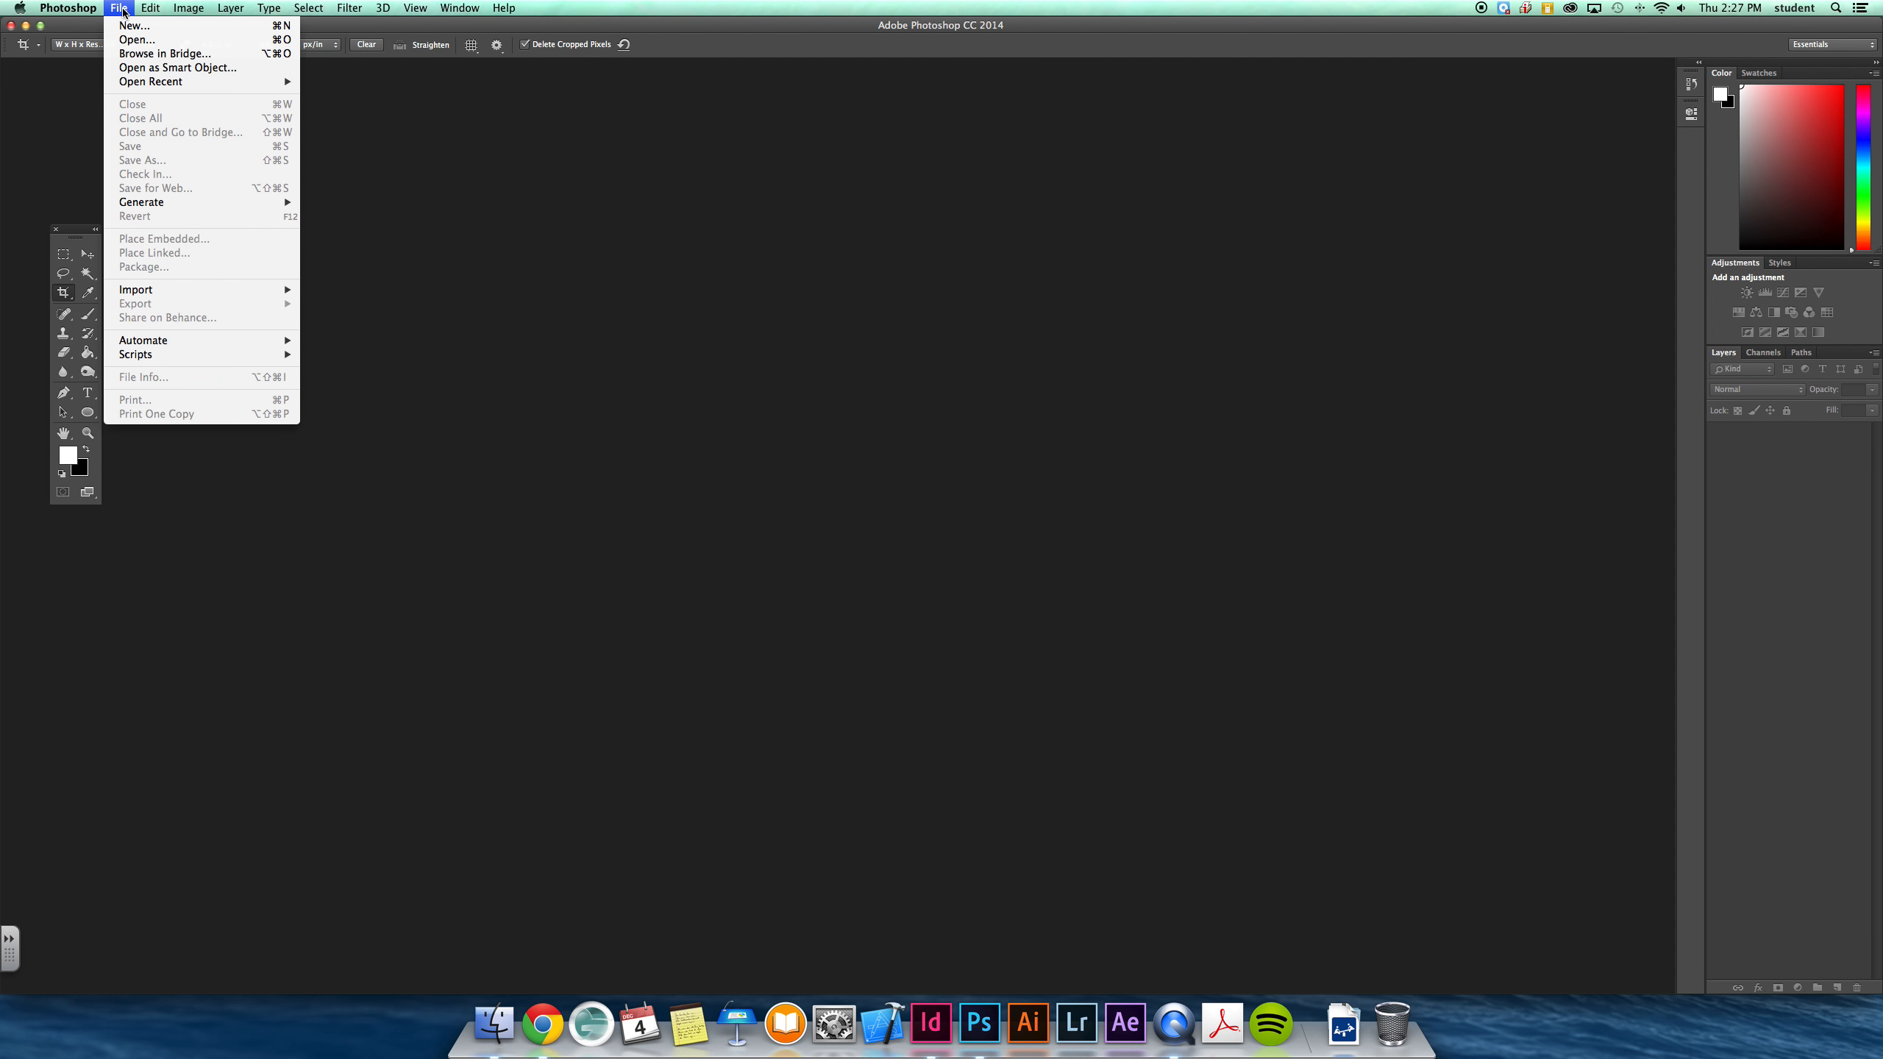
click(133, 35)
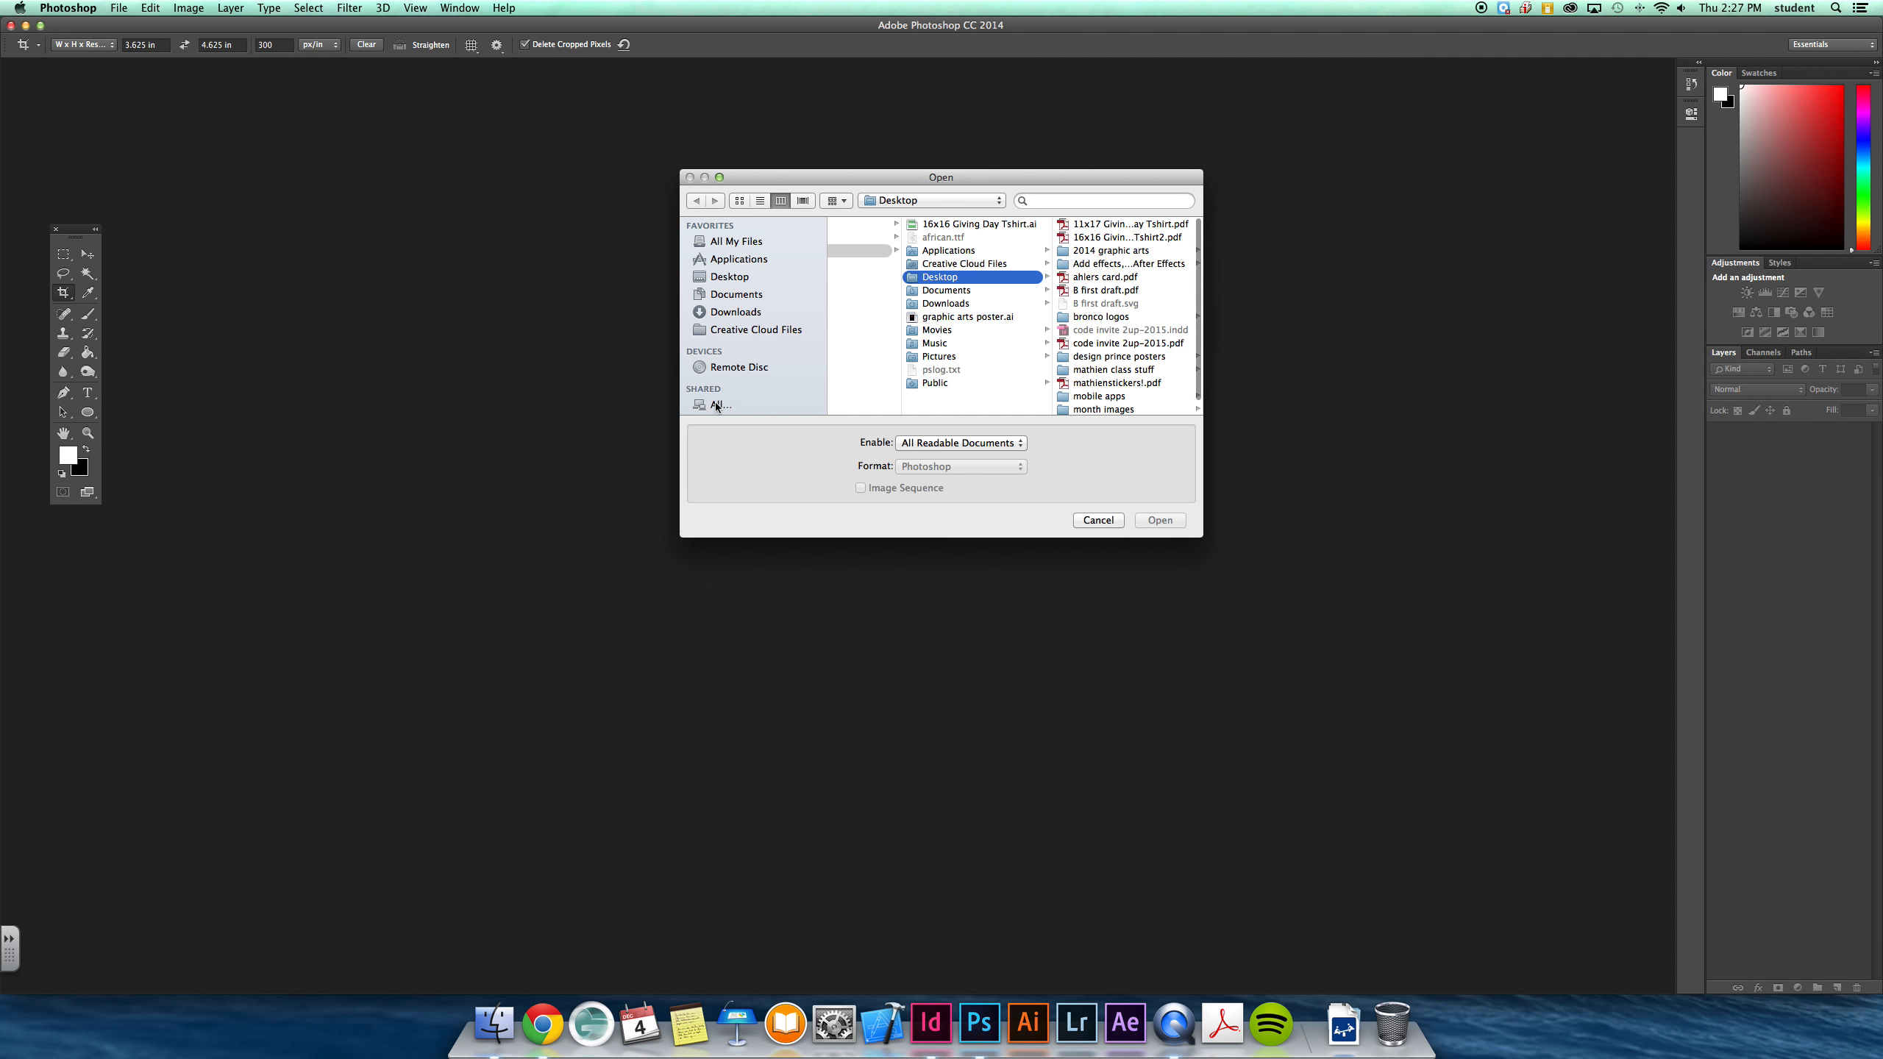
click(752, 274)
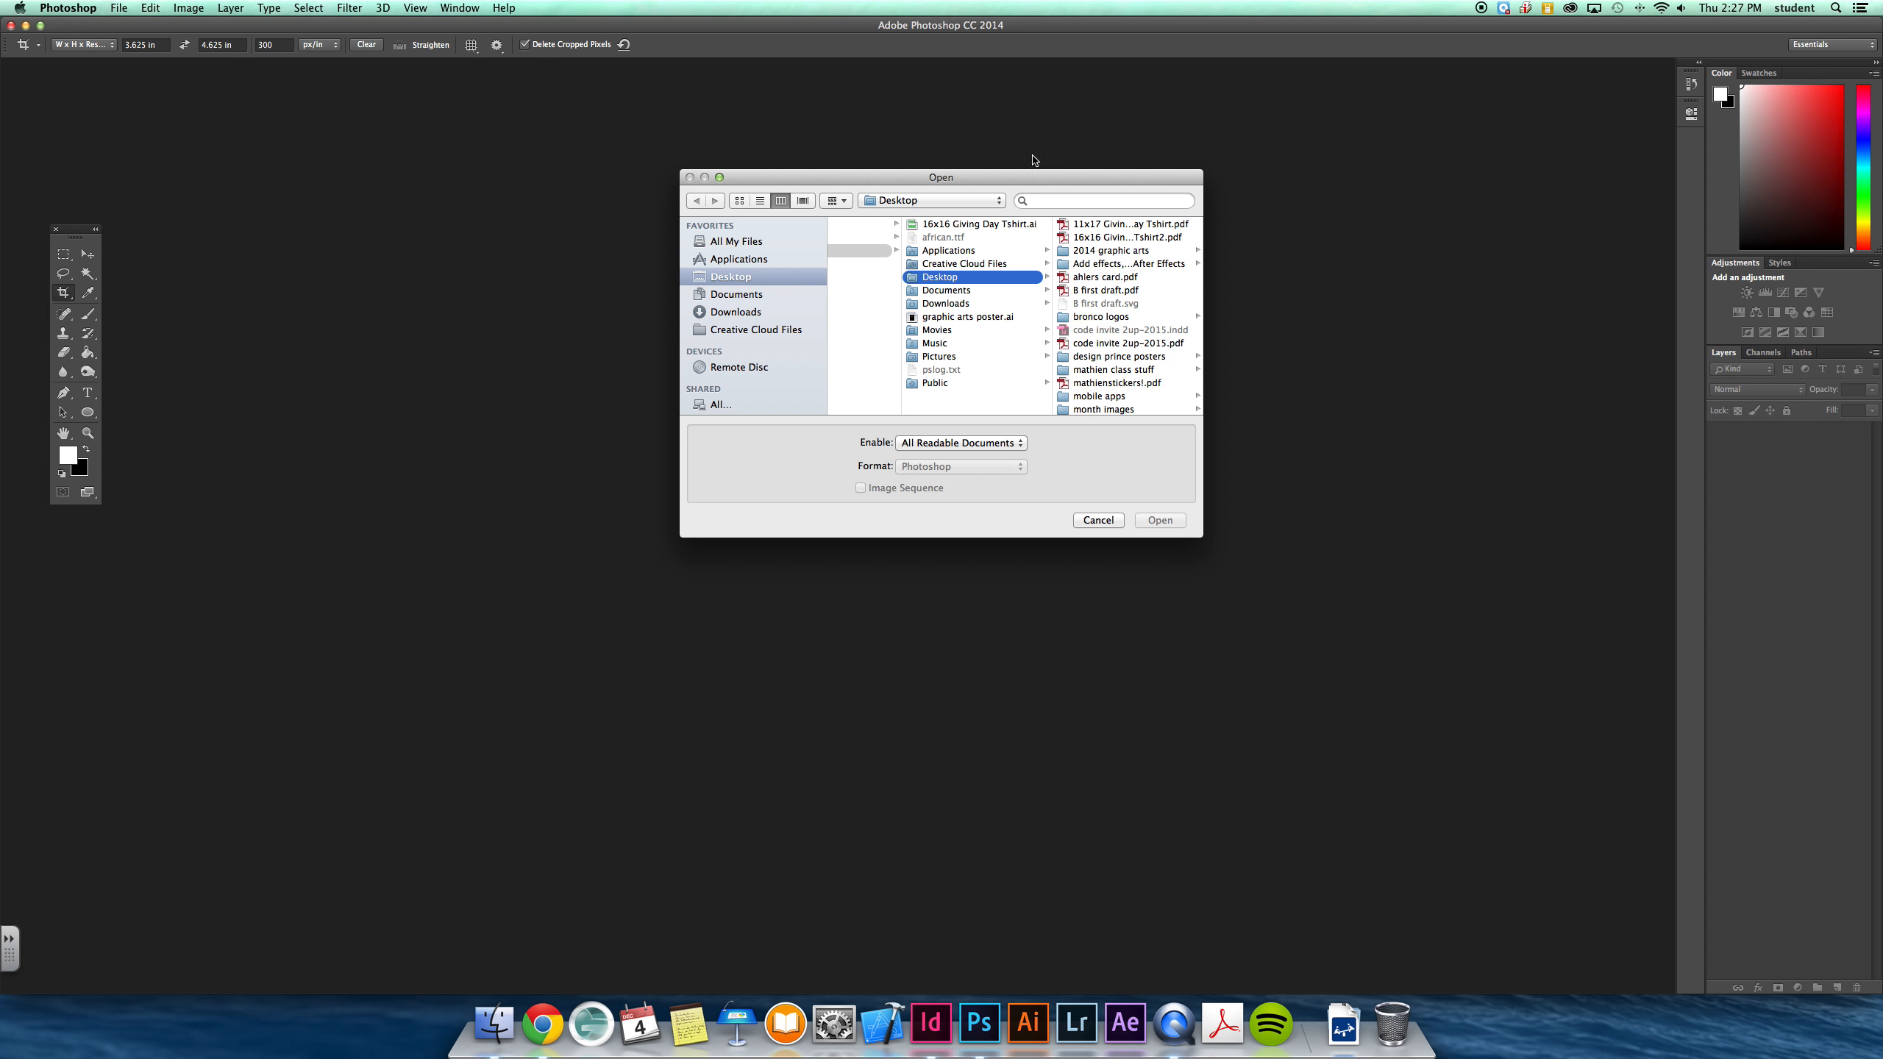
scroll(1115, 322, down, 2)
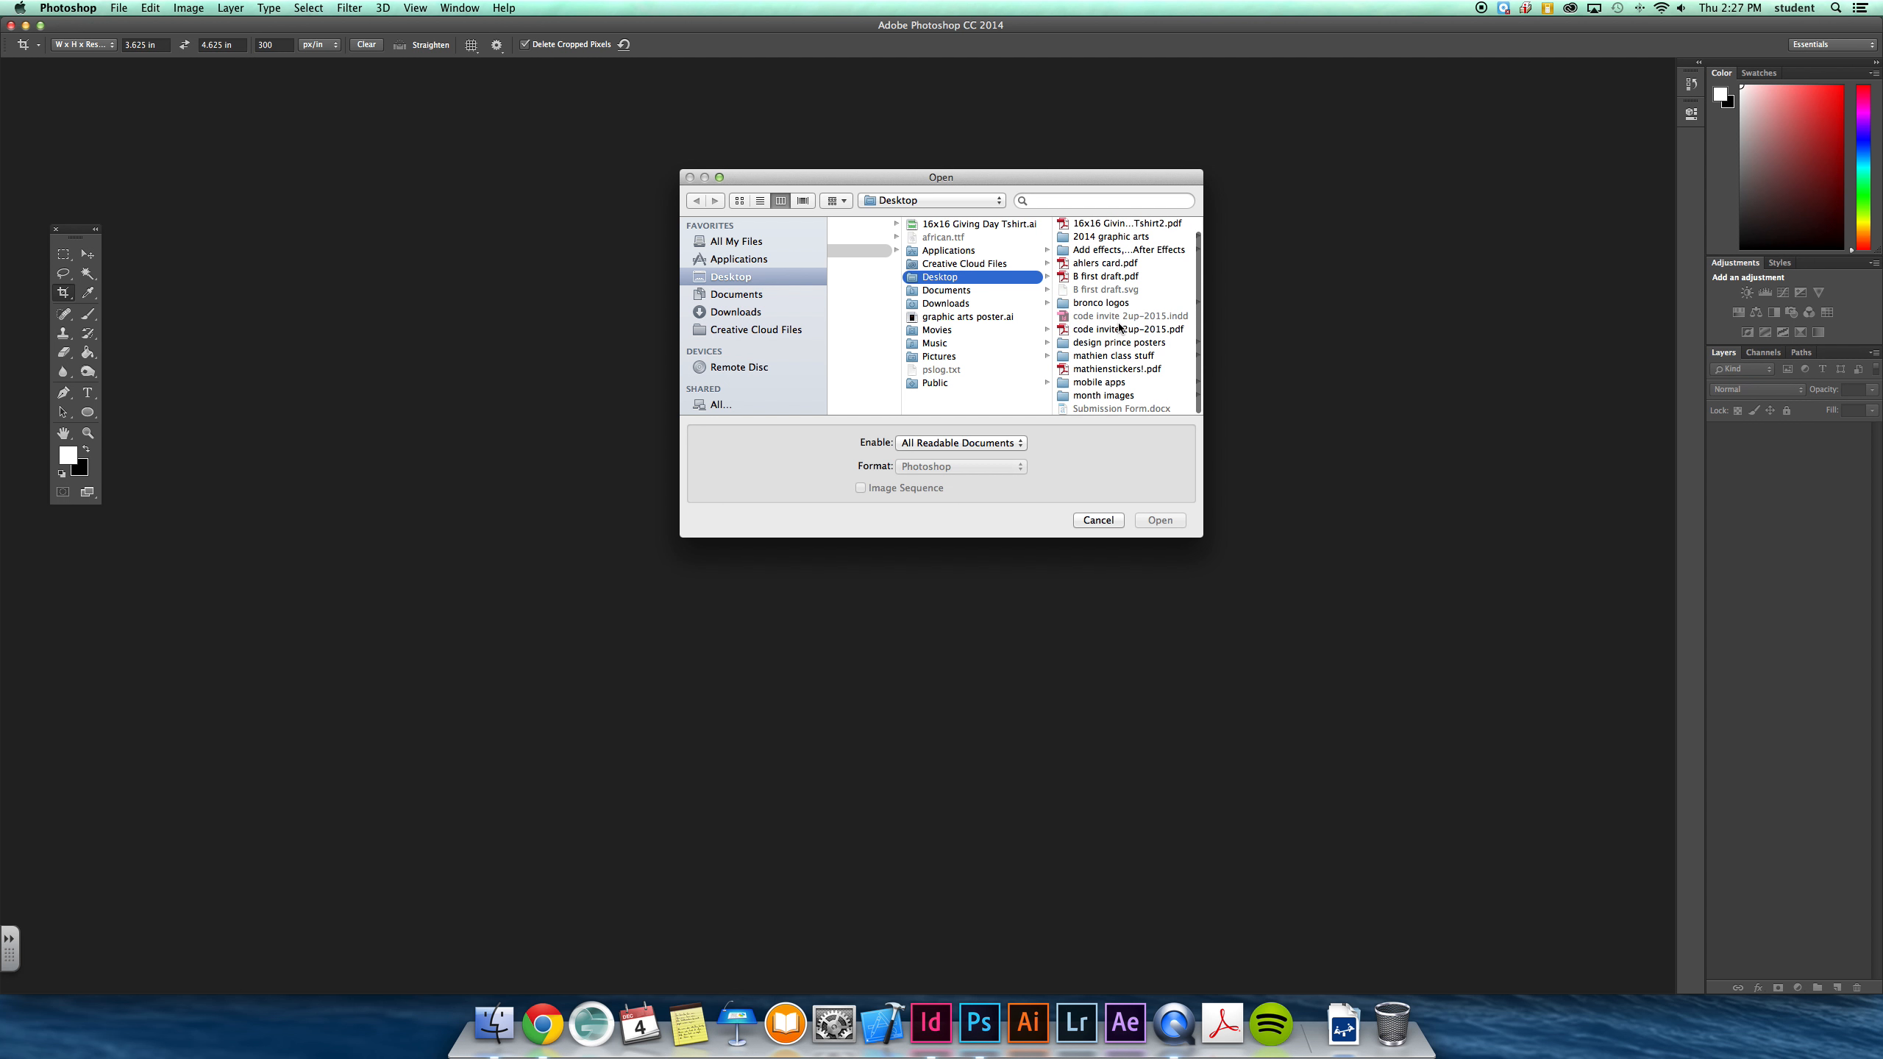
click(1115, 396)
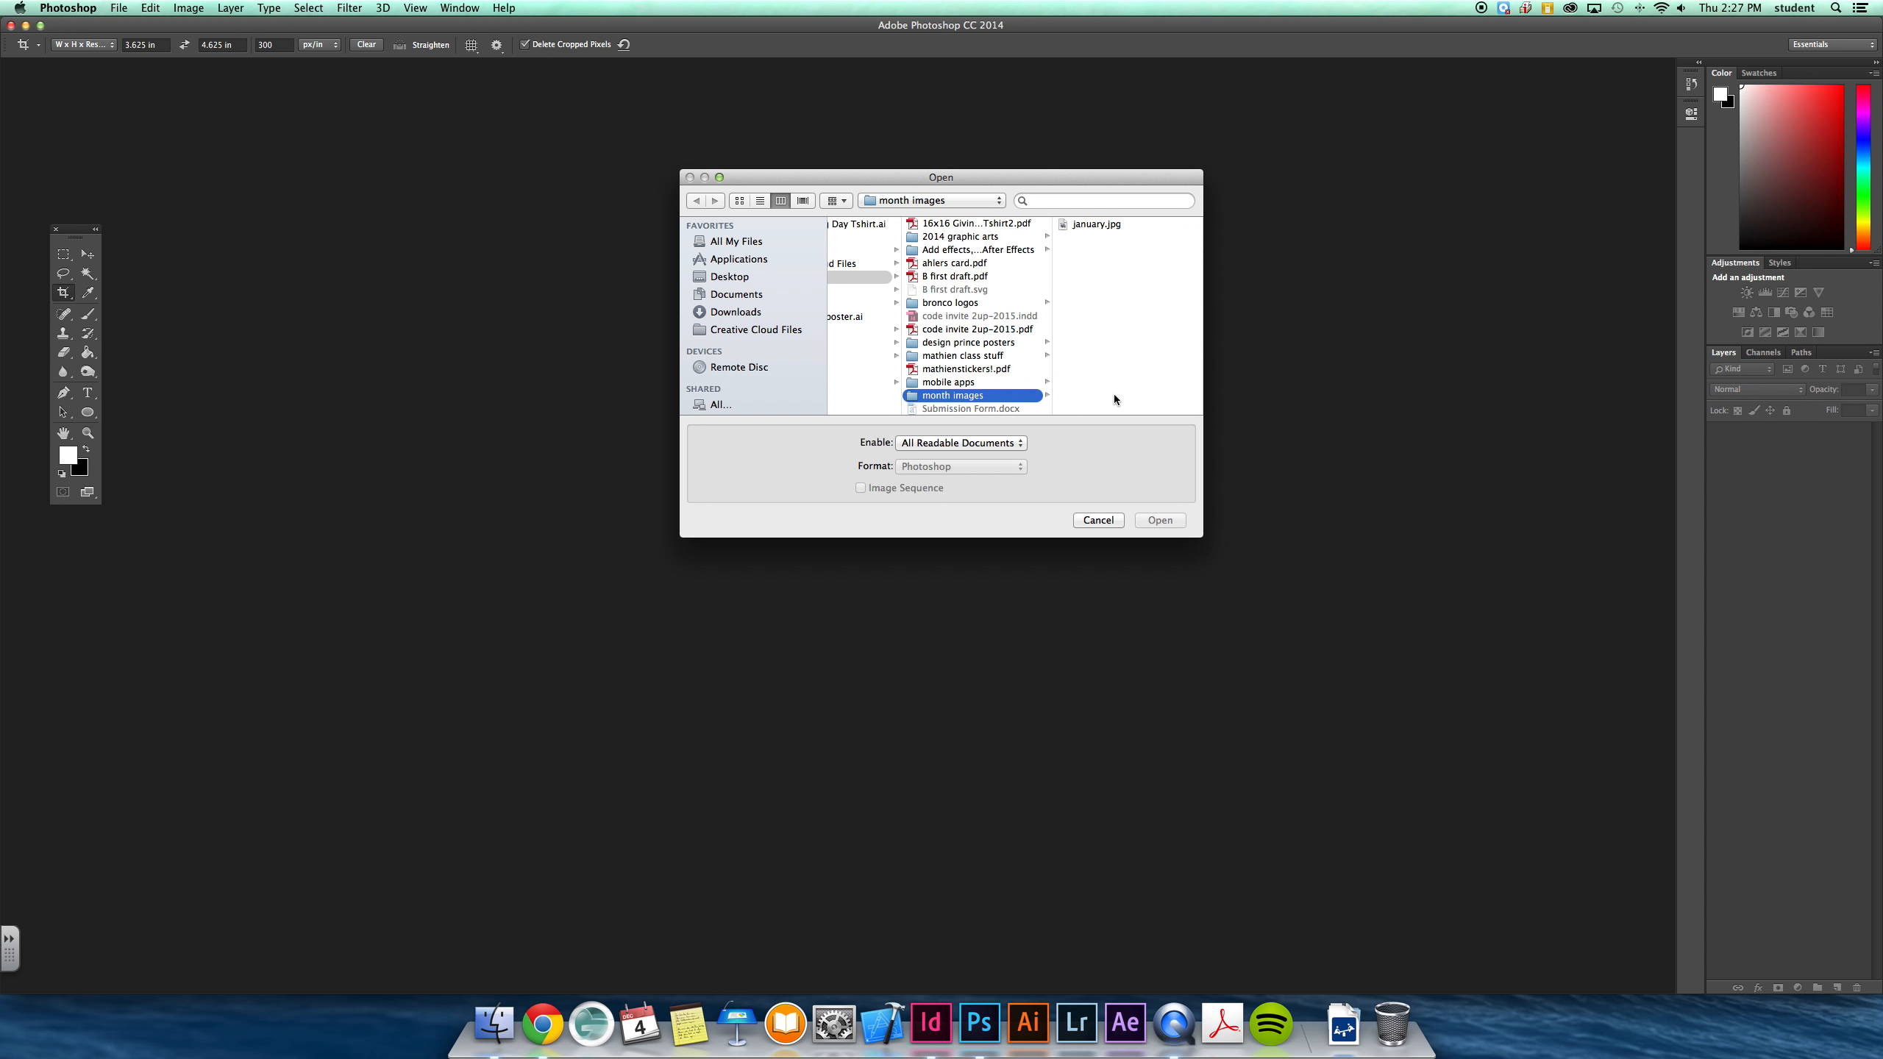
click(1107, 224)
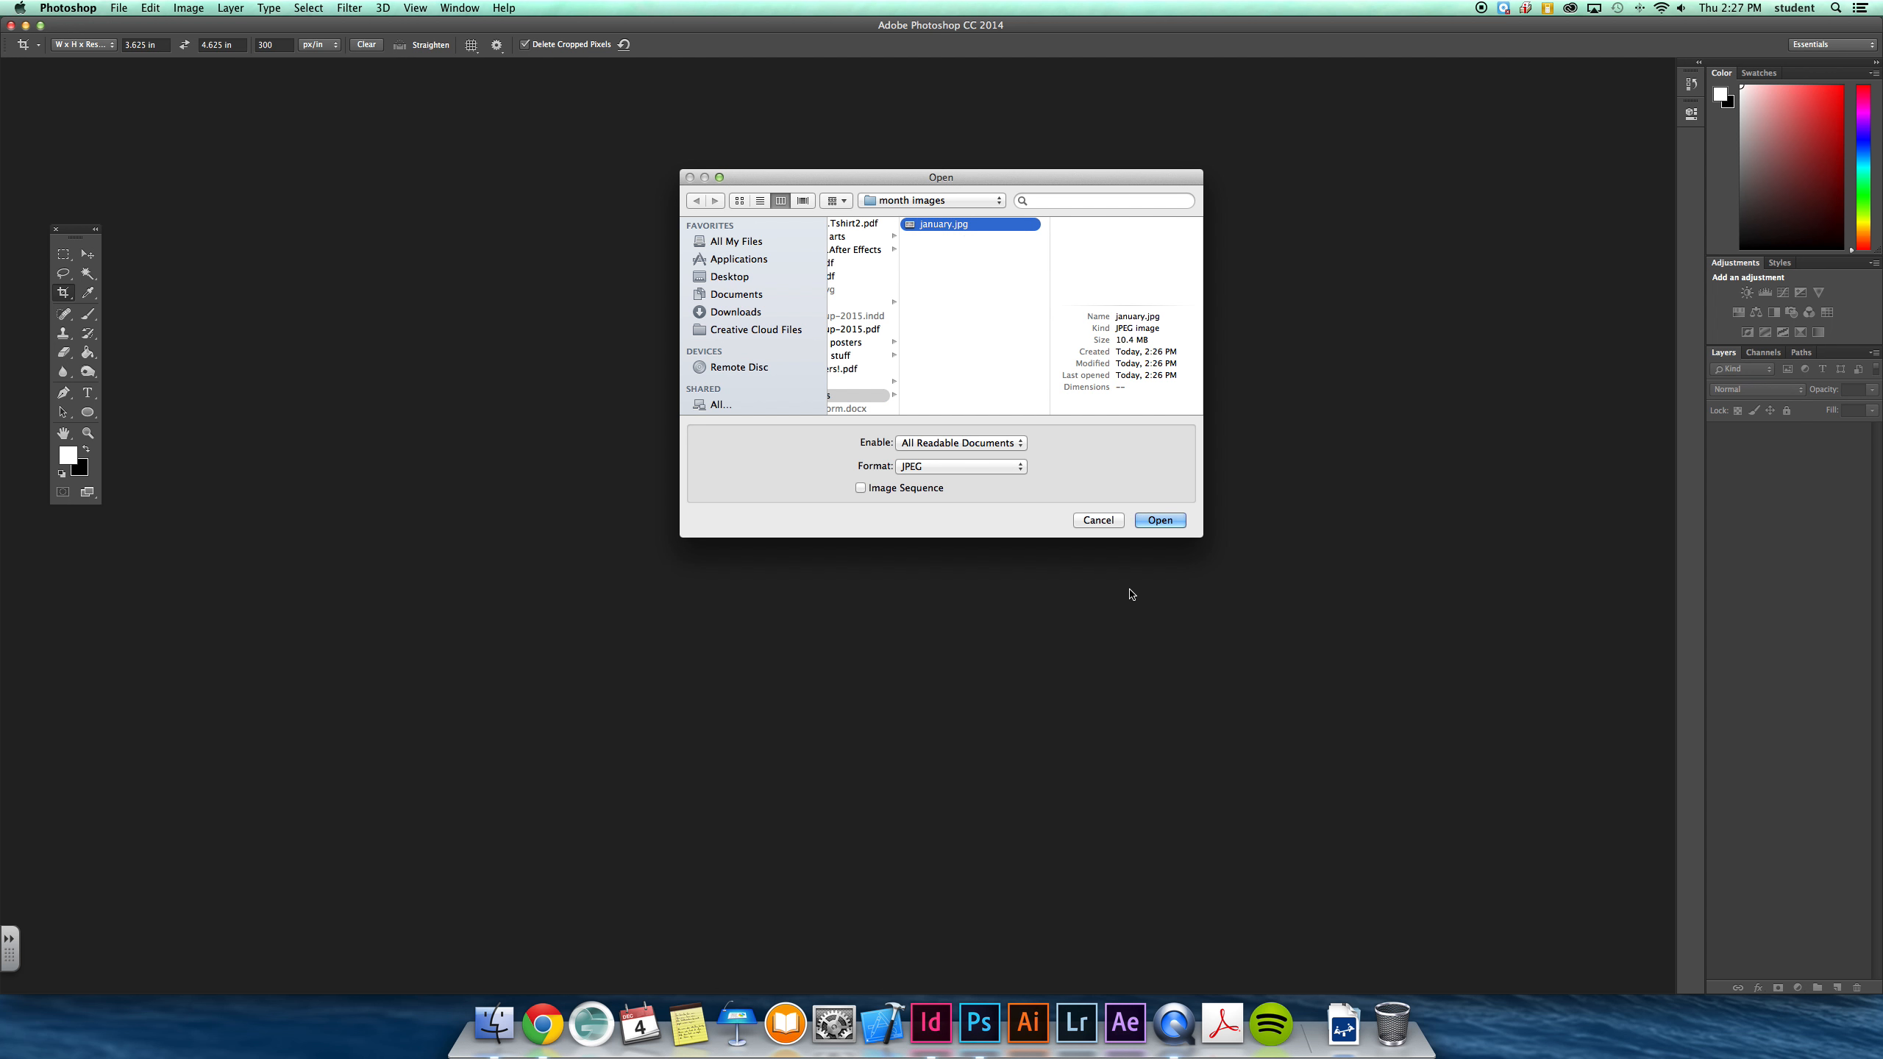
click(1160, 520)
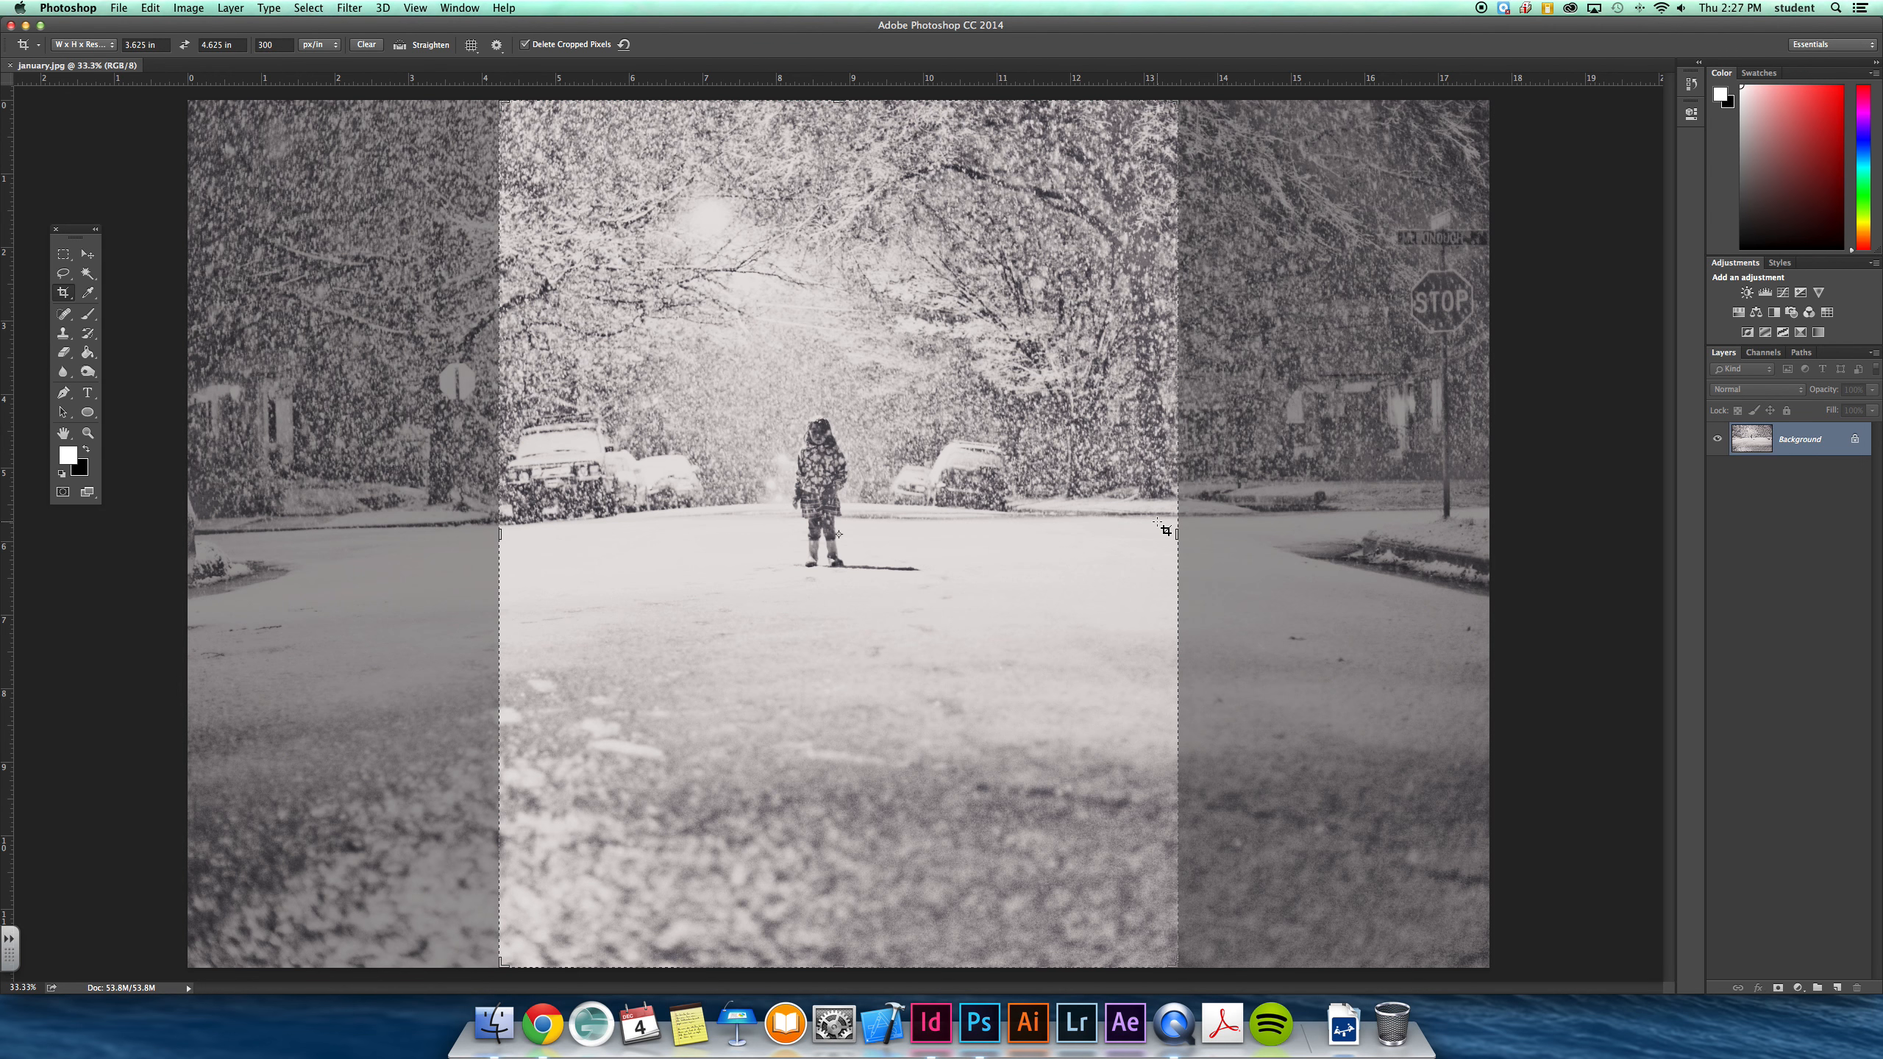
Step: Set the Crop tool to width × height × resolution with a width of 8 in and a height of 5 in
click(84, 46)
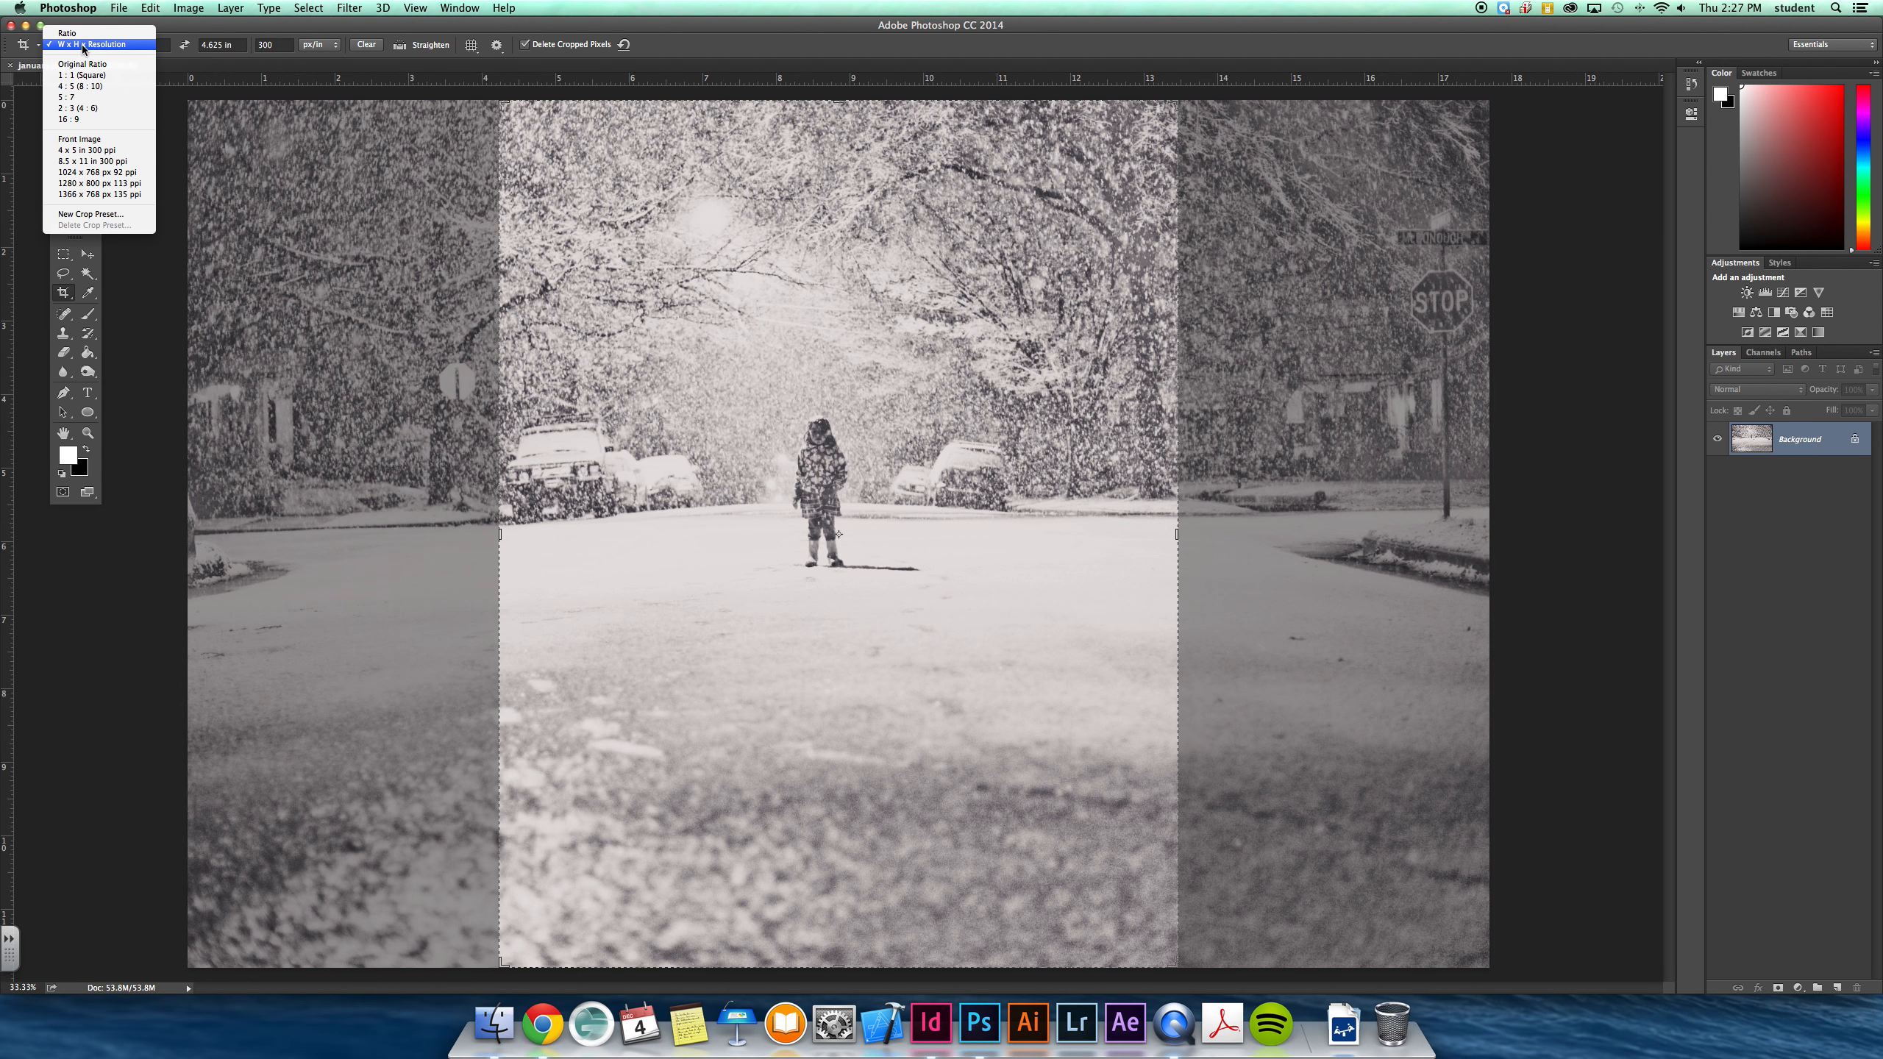
click(52, 278)
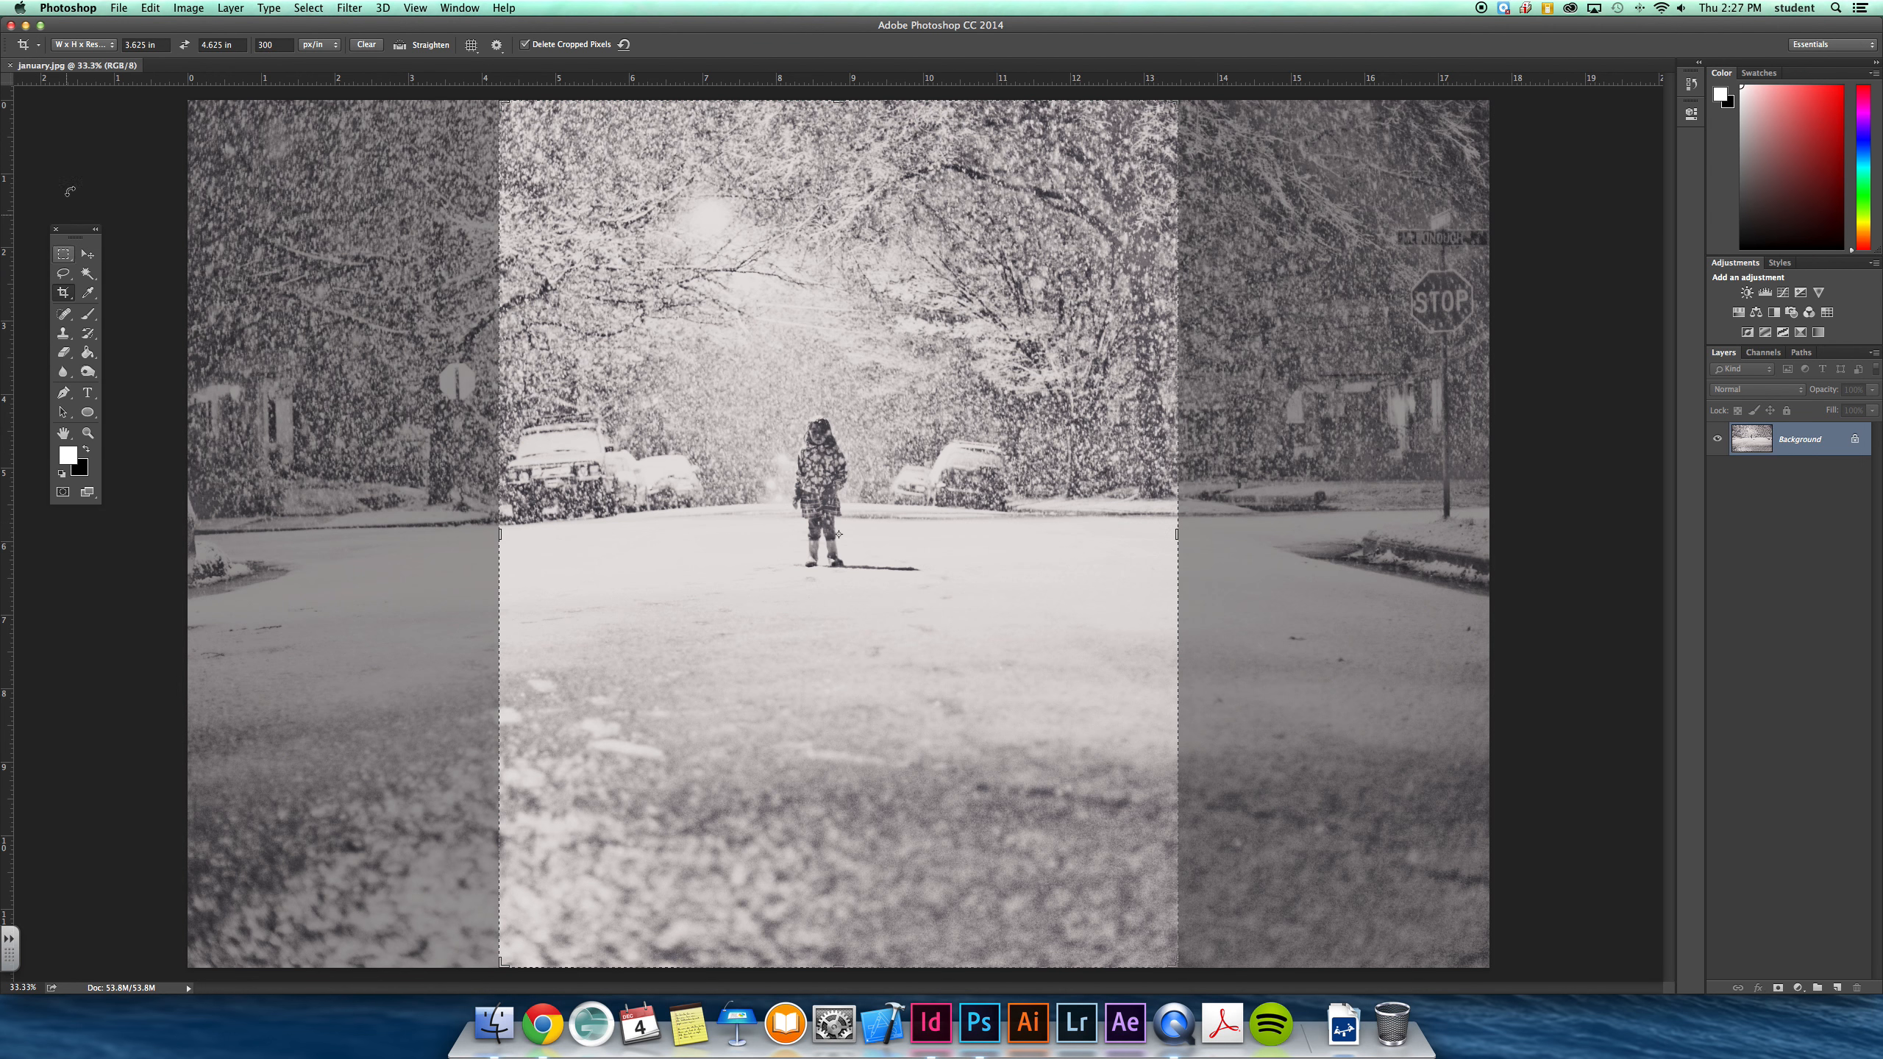
click(153, 45)
text(8)
key(Tab)
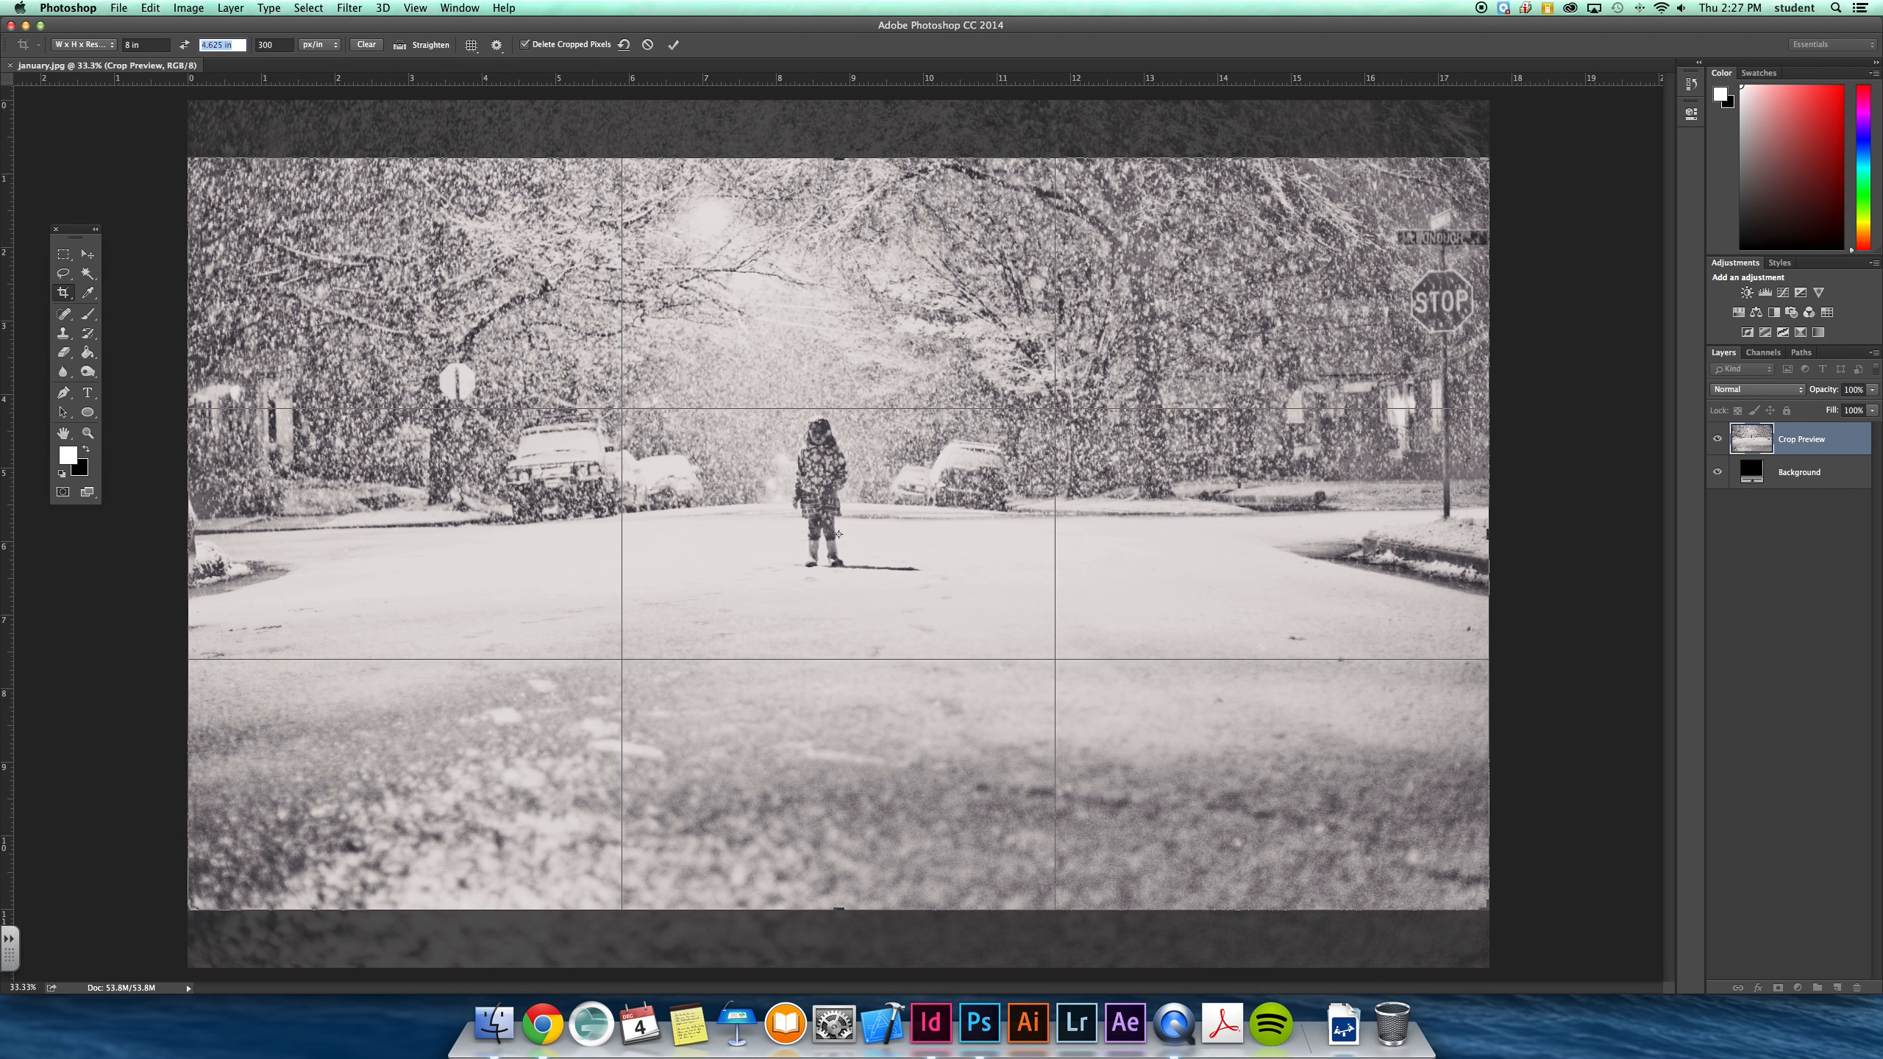
text(5)
key(Tab)
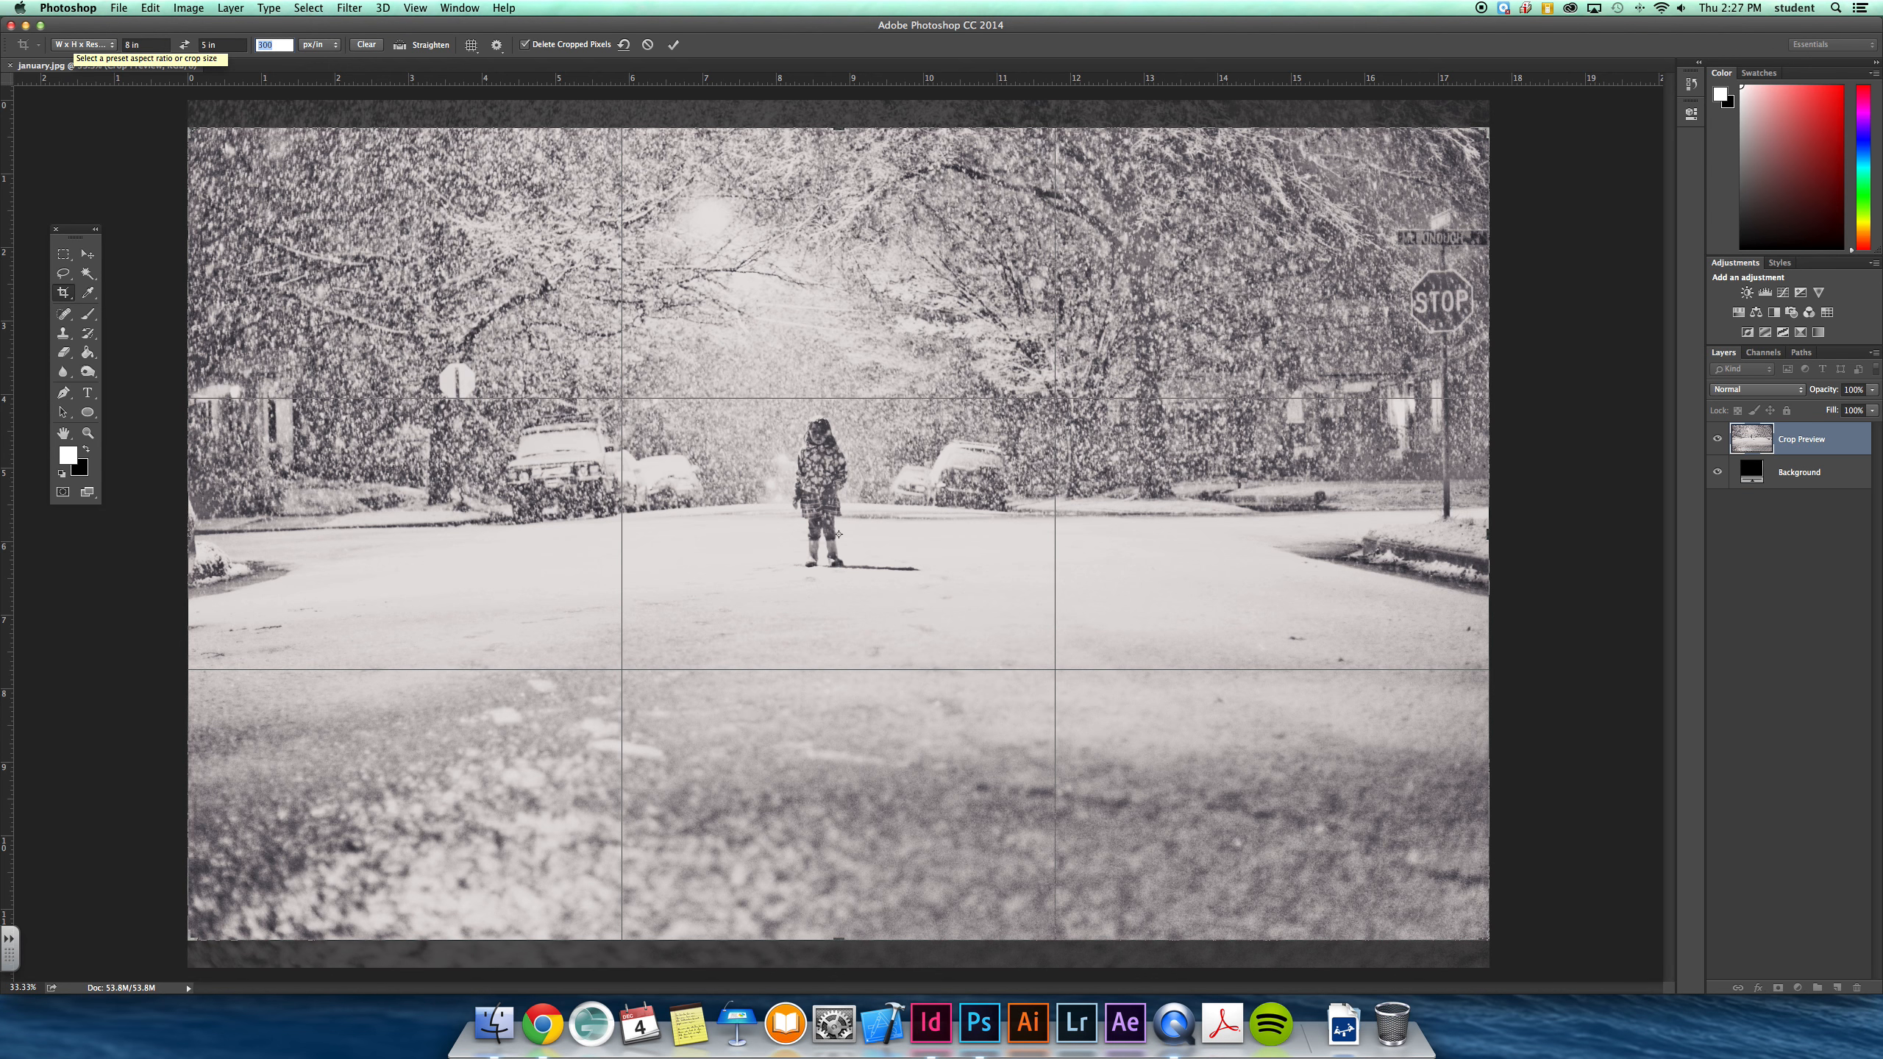
Step: Shift the snow photo slightly upward within the crop frame and apply the crop
mouse_move(1000, 250)
mouse_down()
mouse_move(996, 277)
mouse_move(996, 214)
mouse_move(1002, 233)
mouse_up()
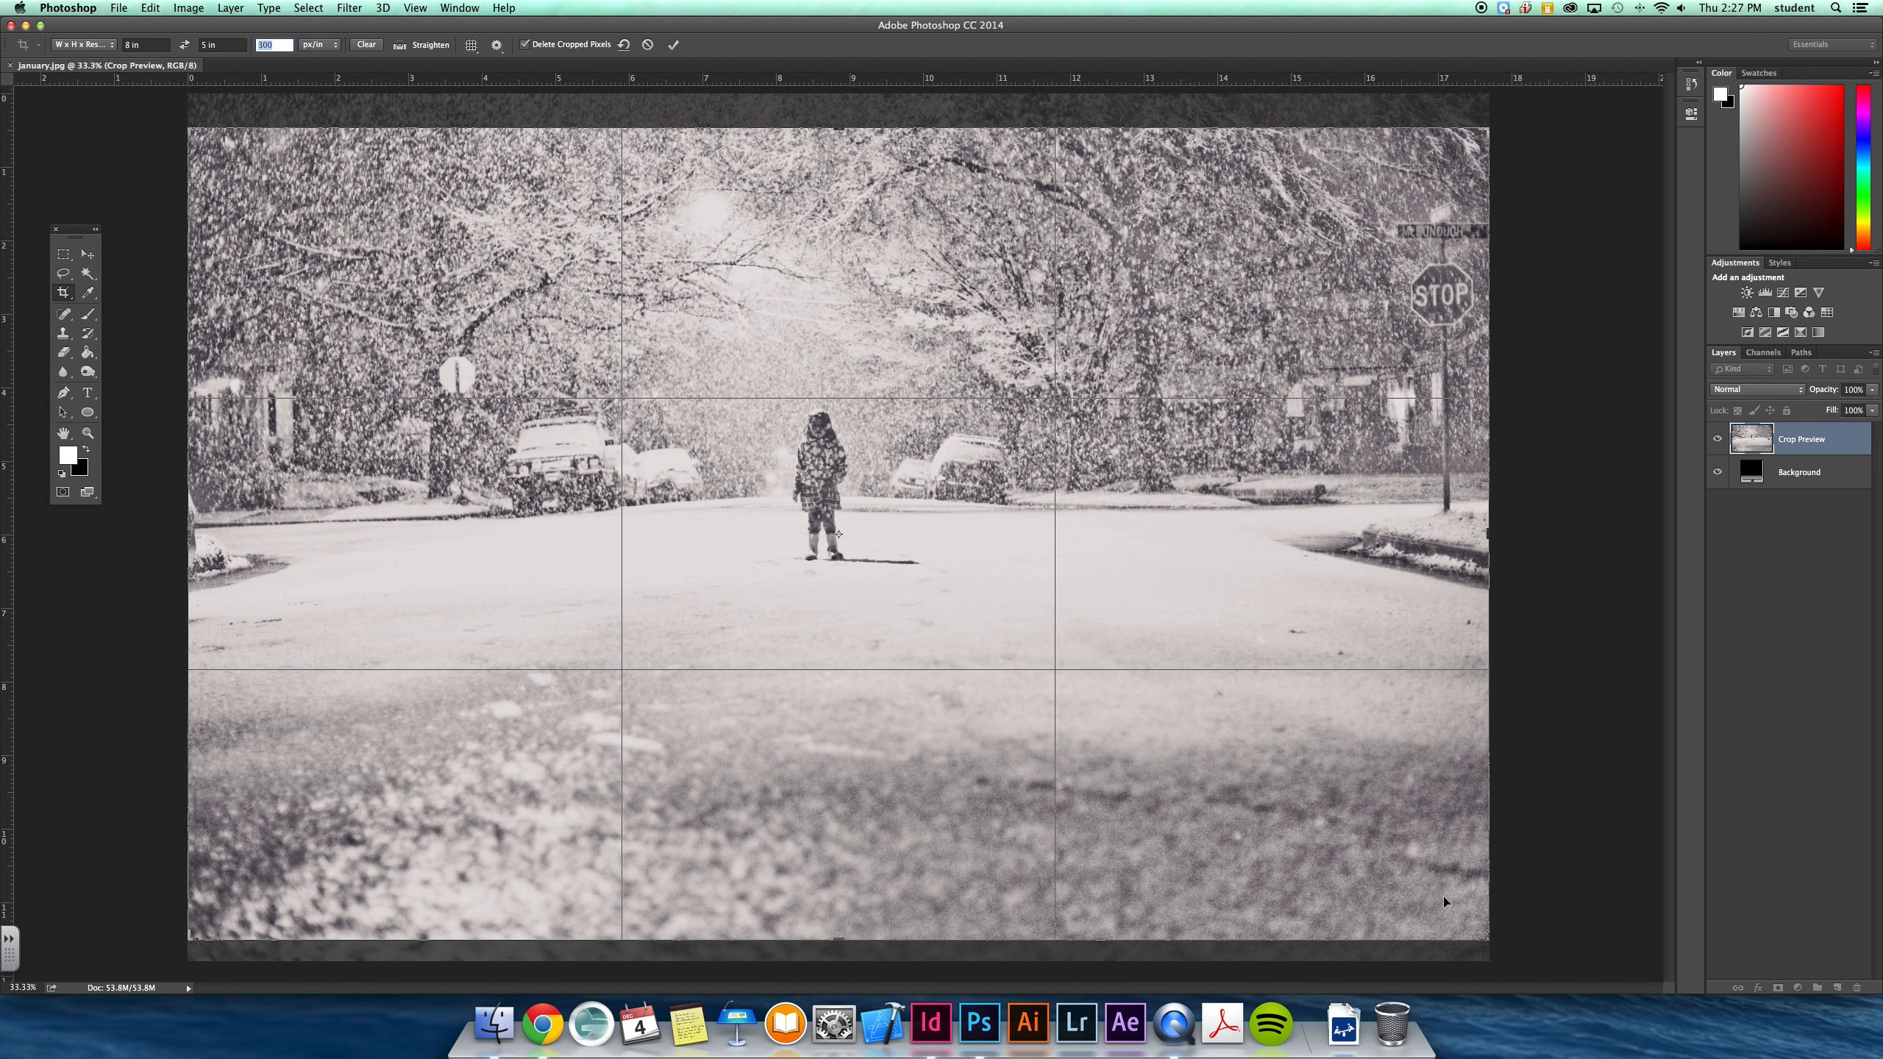
mouse_move(1485, 945)
mouse_down()
mouse_move(1327, 813)
mouse_move(1314, 823)
mouse_move(1491, 928)
mouse_up()
click(674, 45)
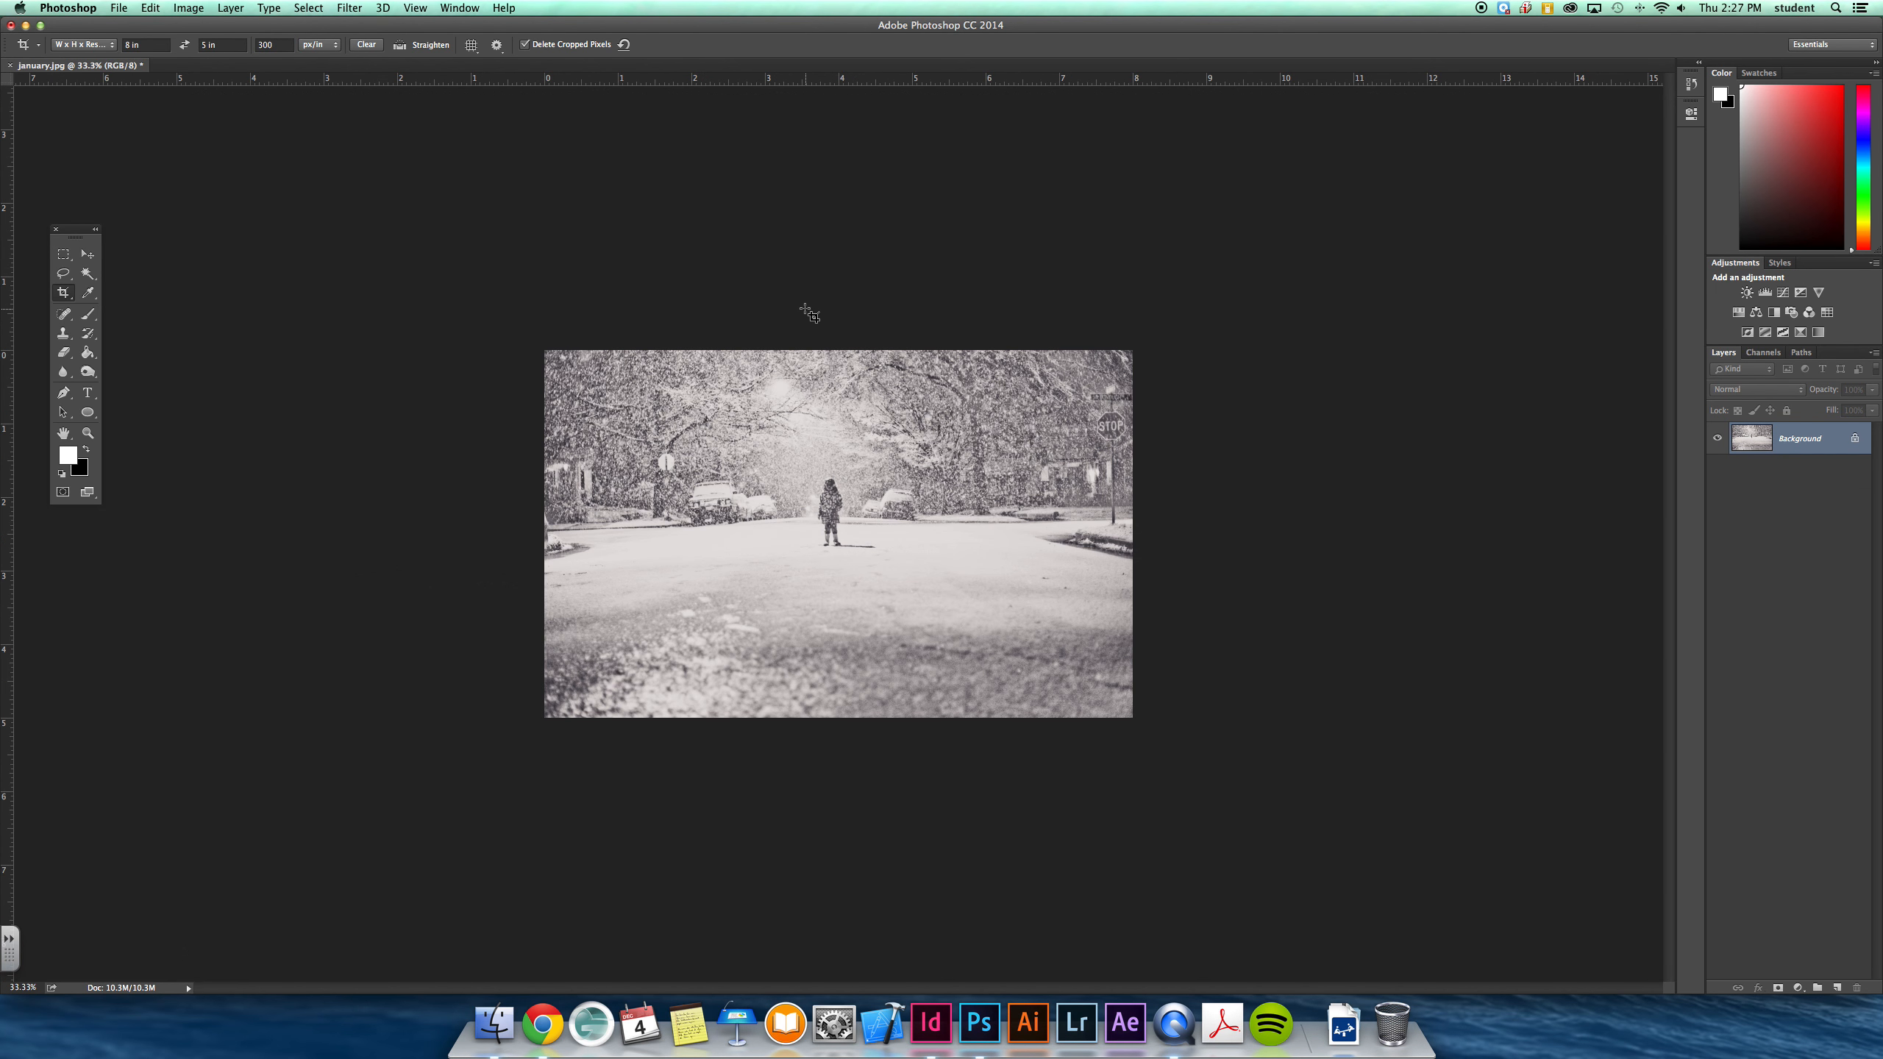
Step: Tint the cropped photo with a Photo Filter adjustment using Cooling Filter (80) at 49% density
click(199, 6)
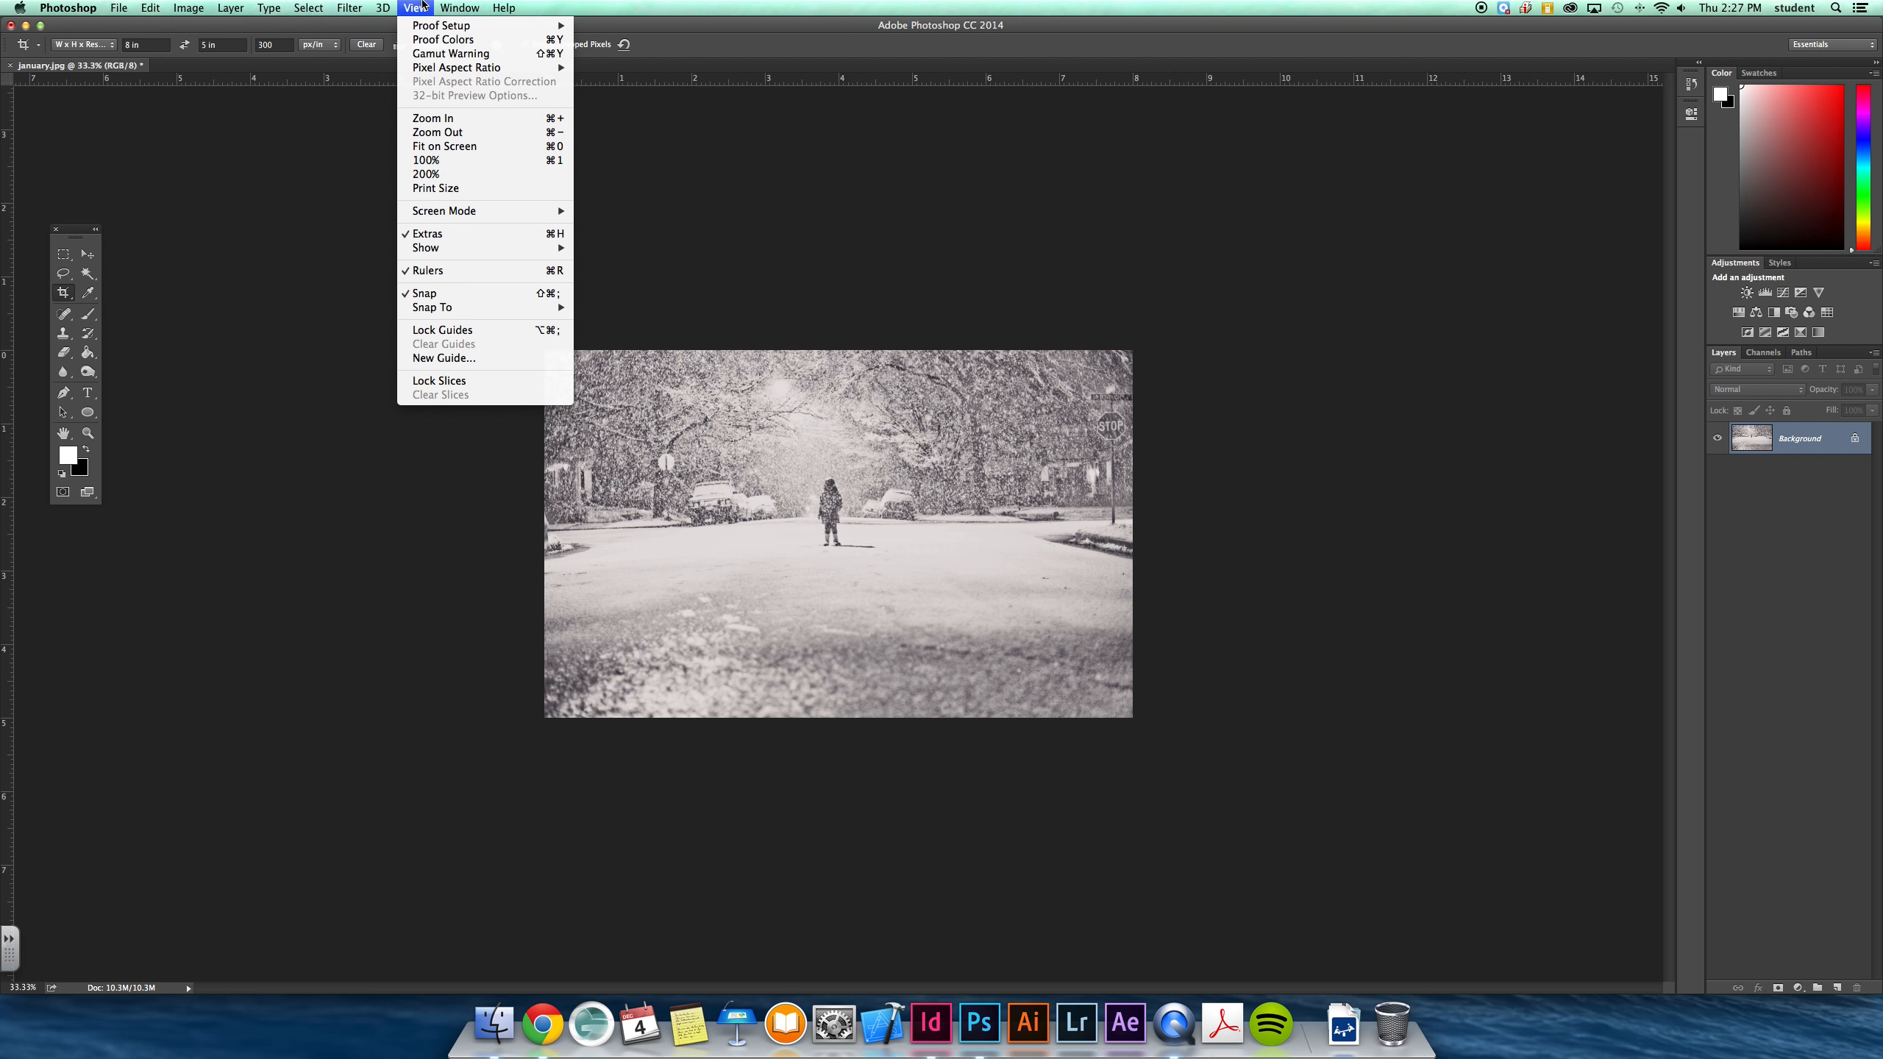
mouse_move(238, 48)
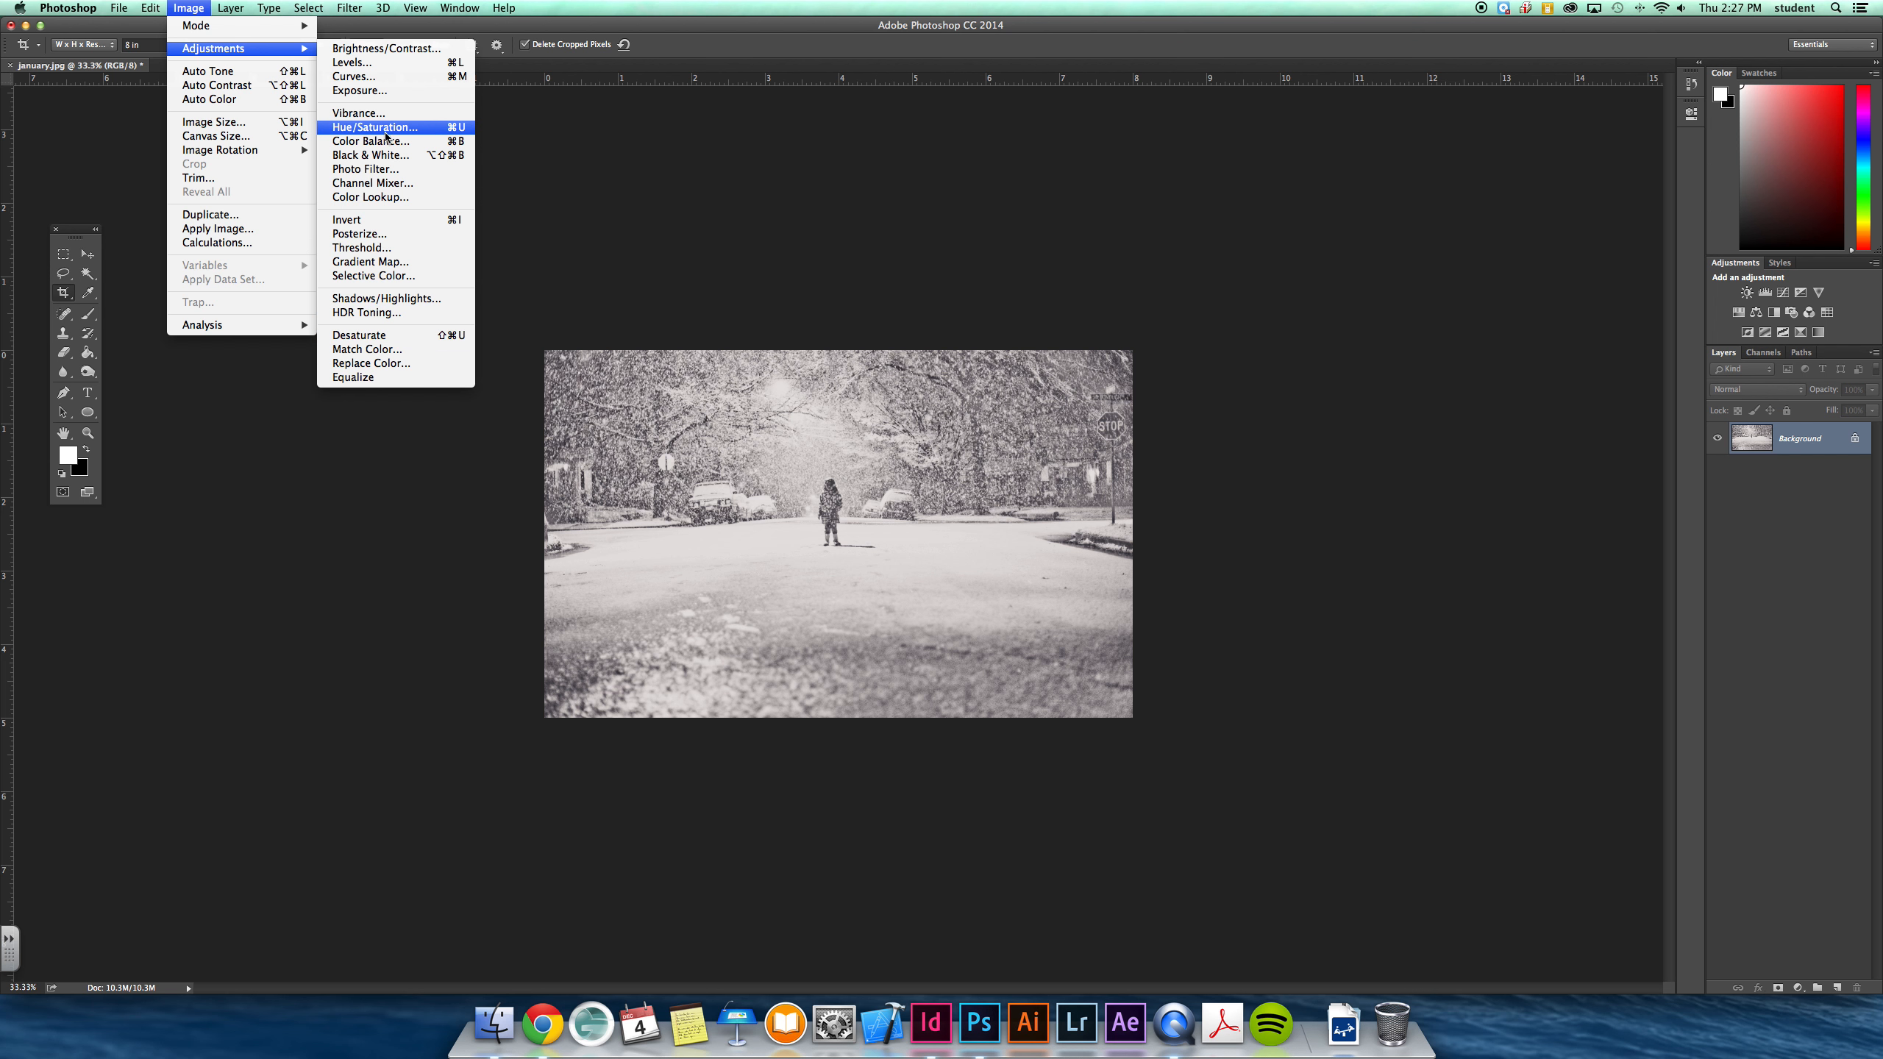
click(387, 170)
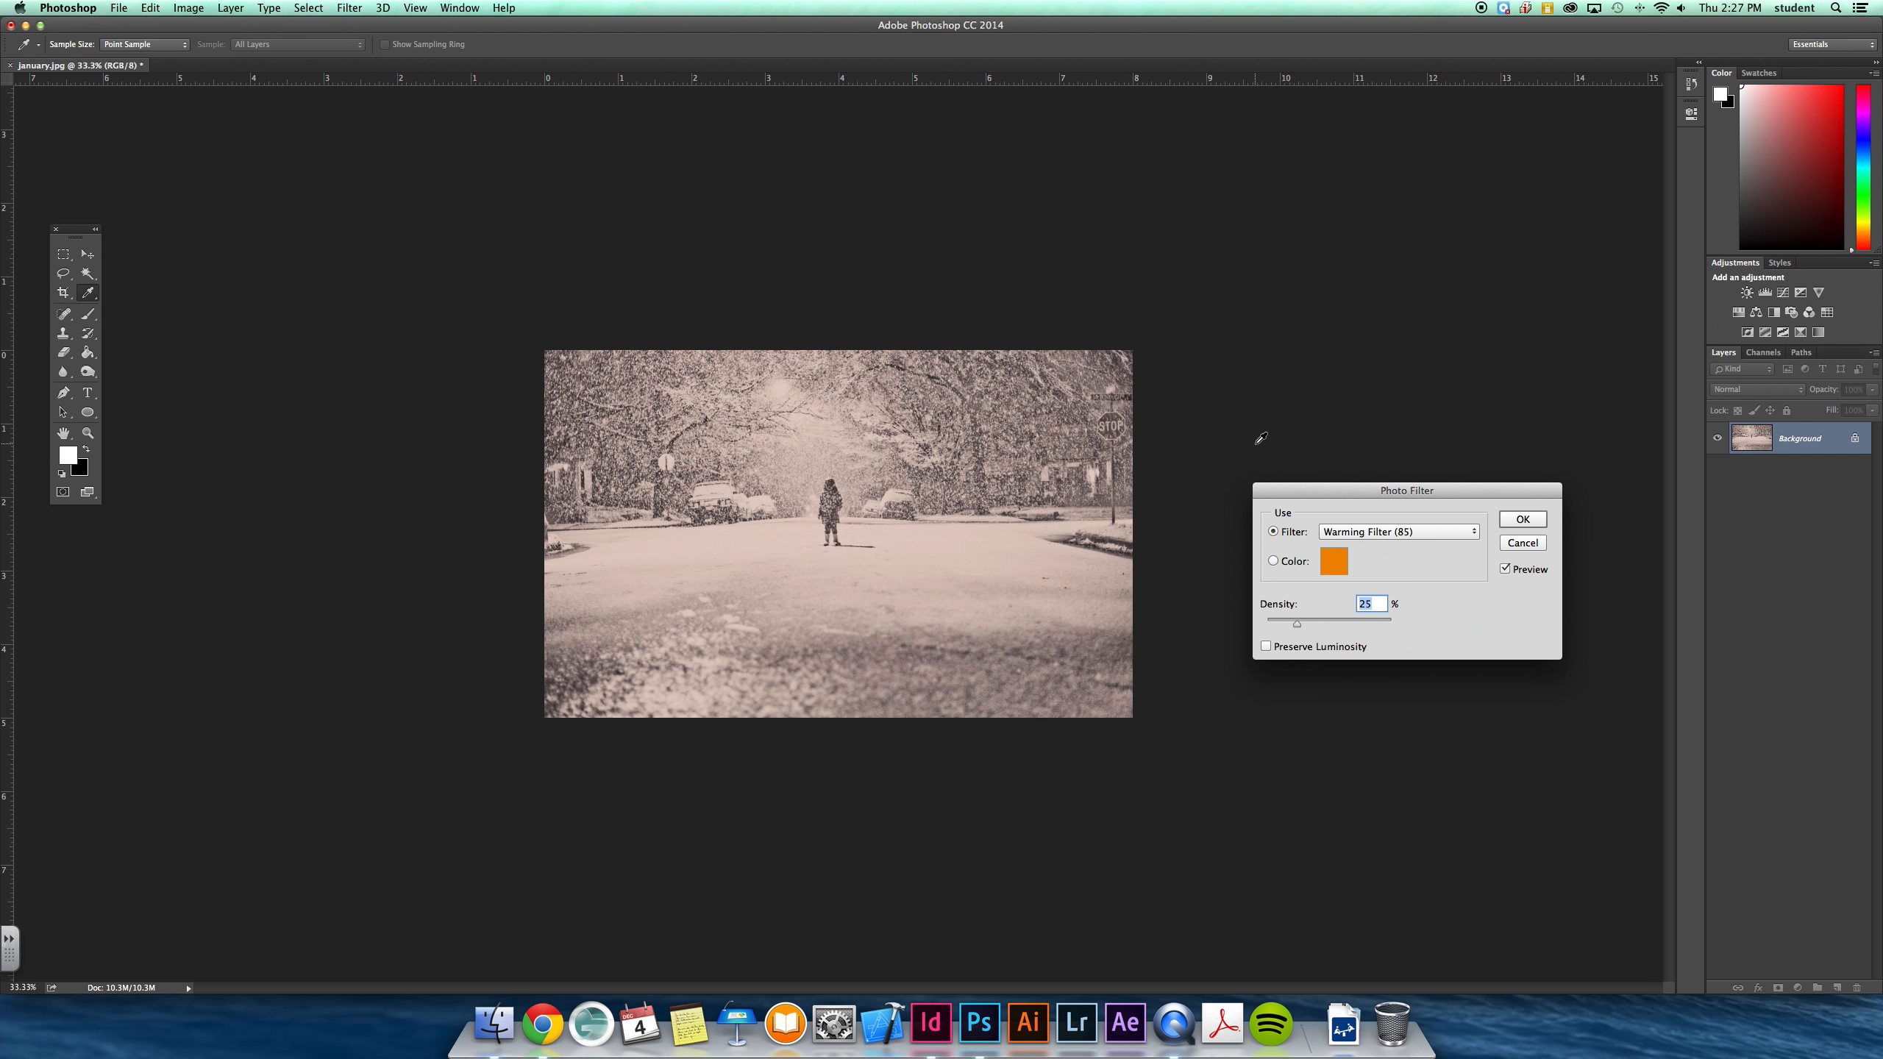
click(1274, 562)
click(1273, 531)
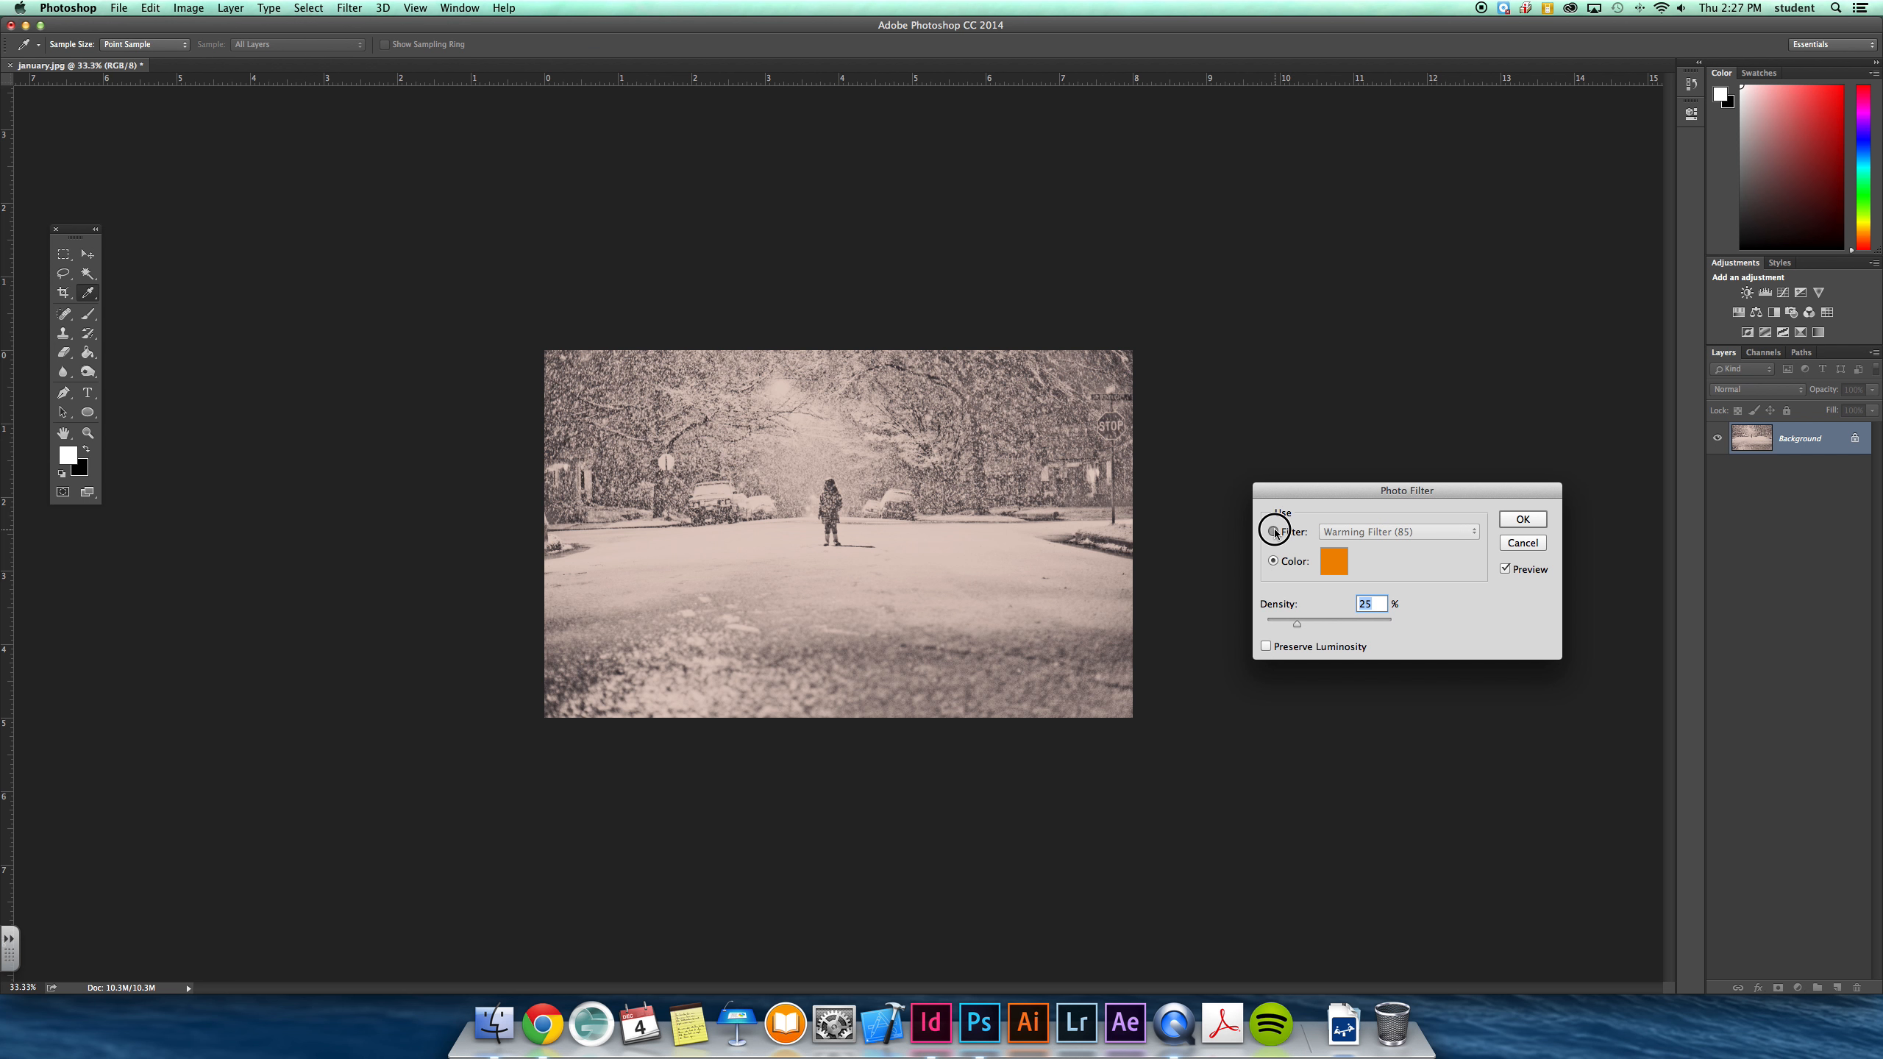
drag(1297, 624, 1354, 627)
click(1371, 532)
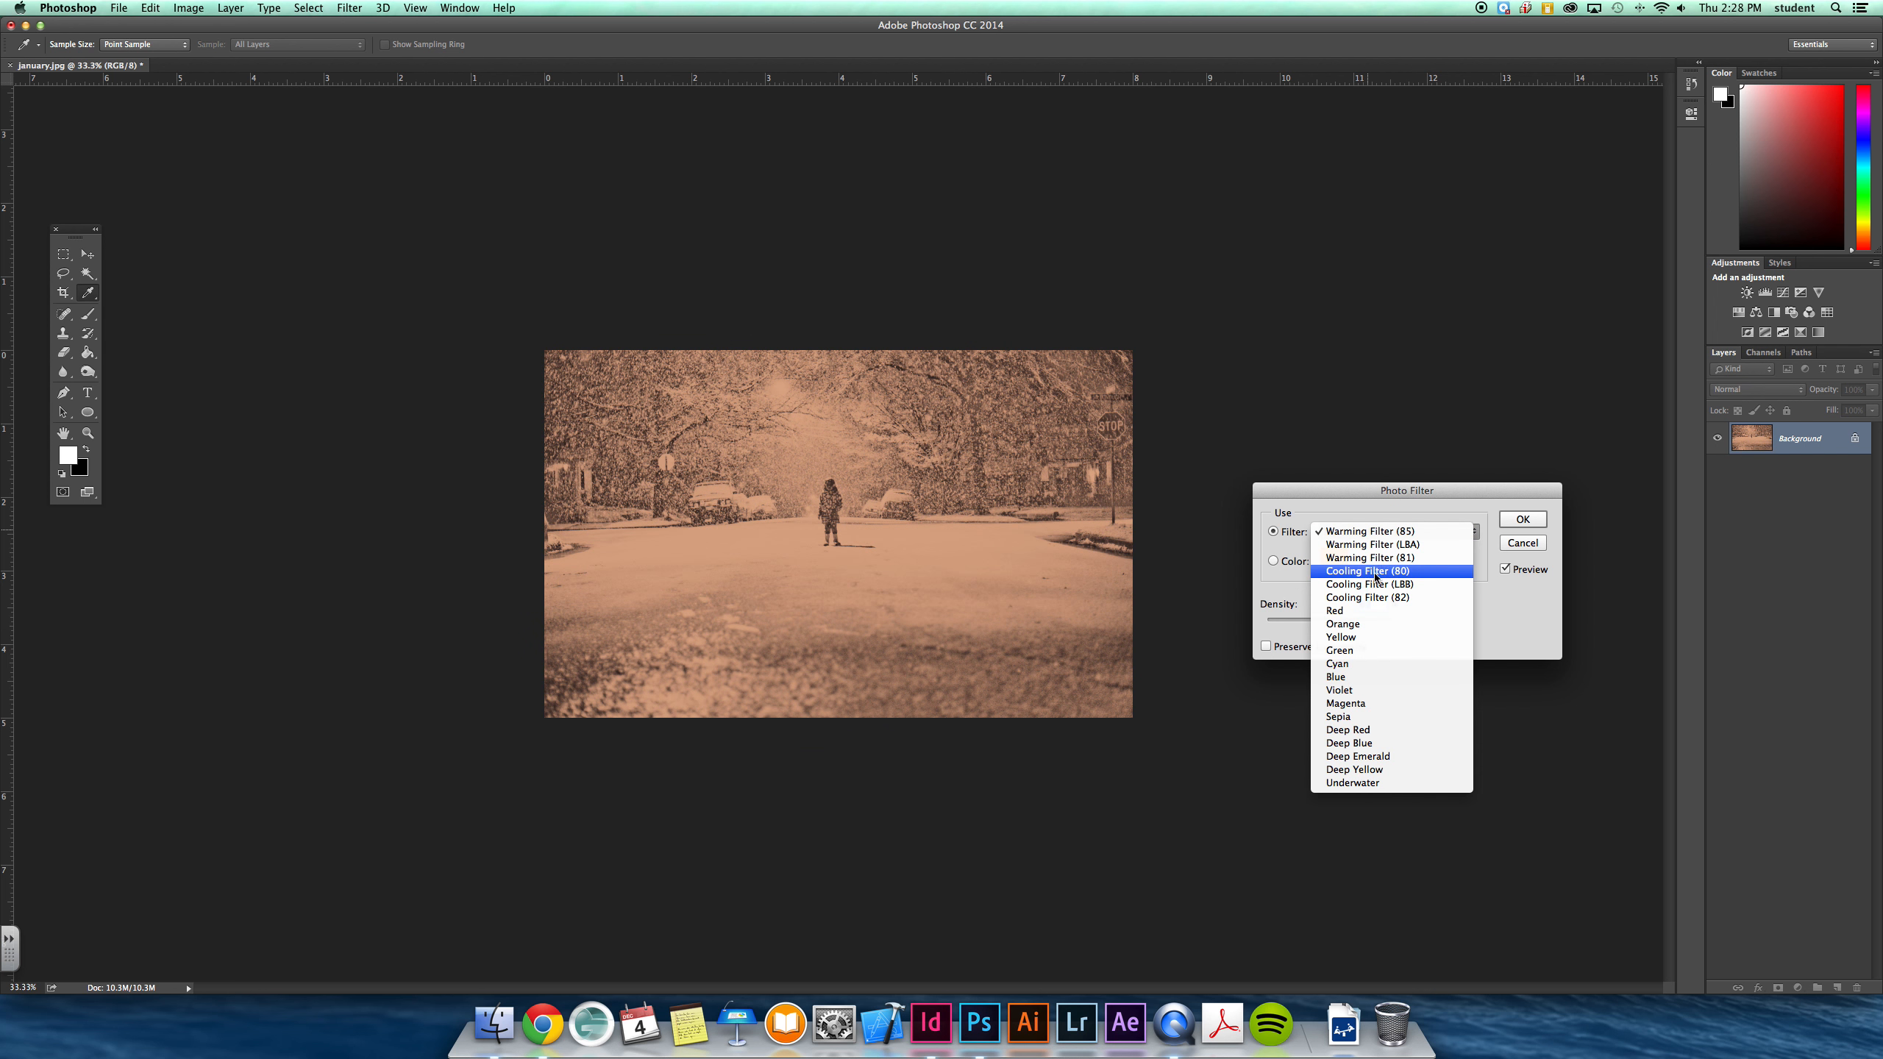
click(1376, 576)
drag(1342, 629, 1329, 628)
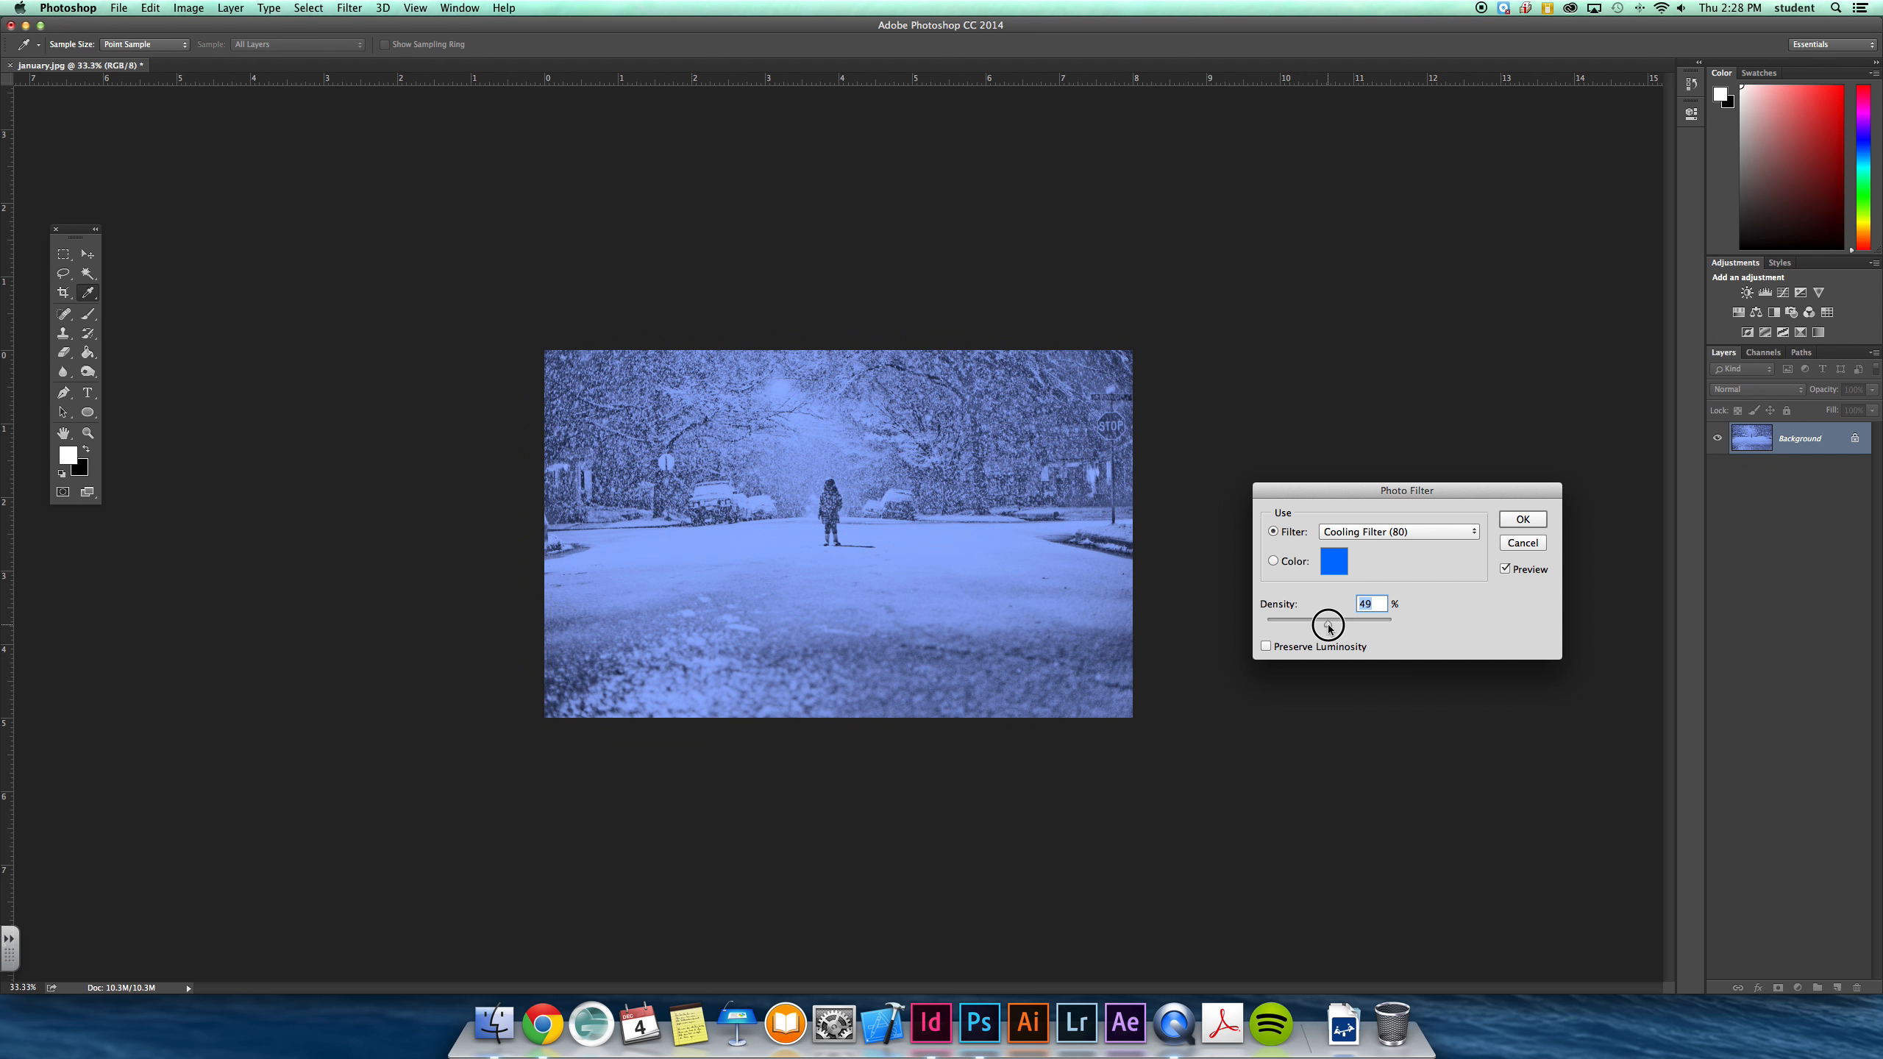
click(1526, 521)
key(c)
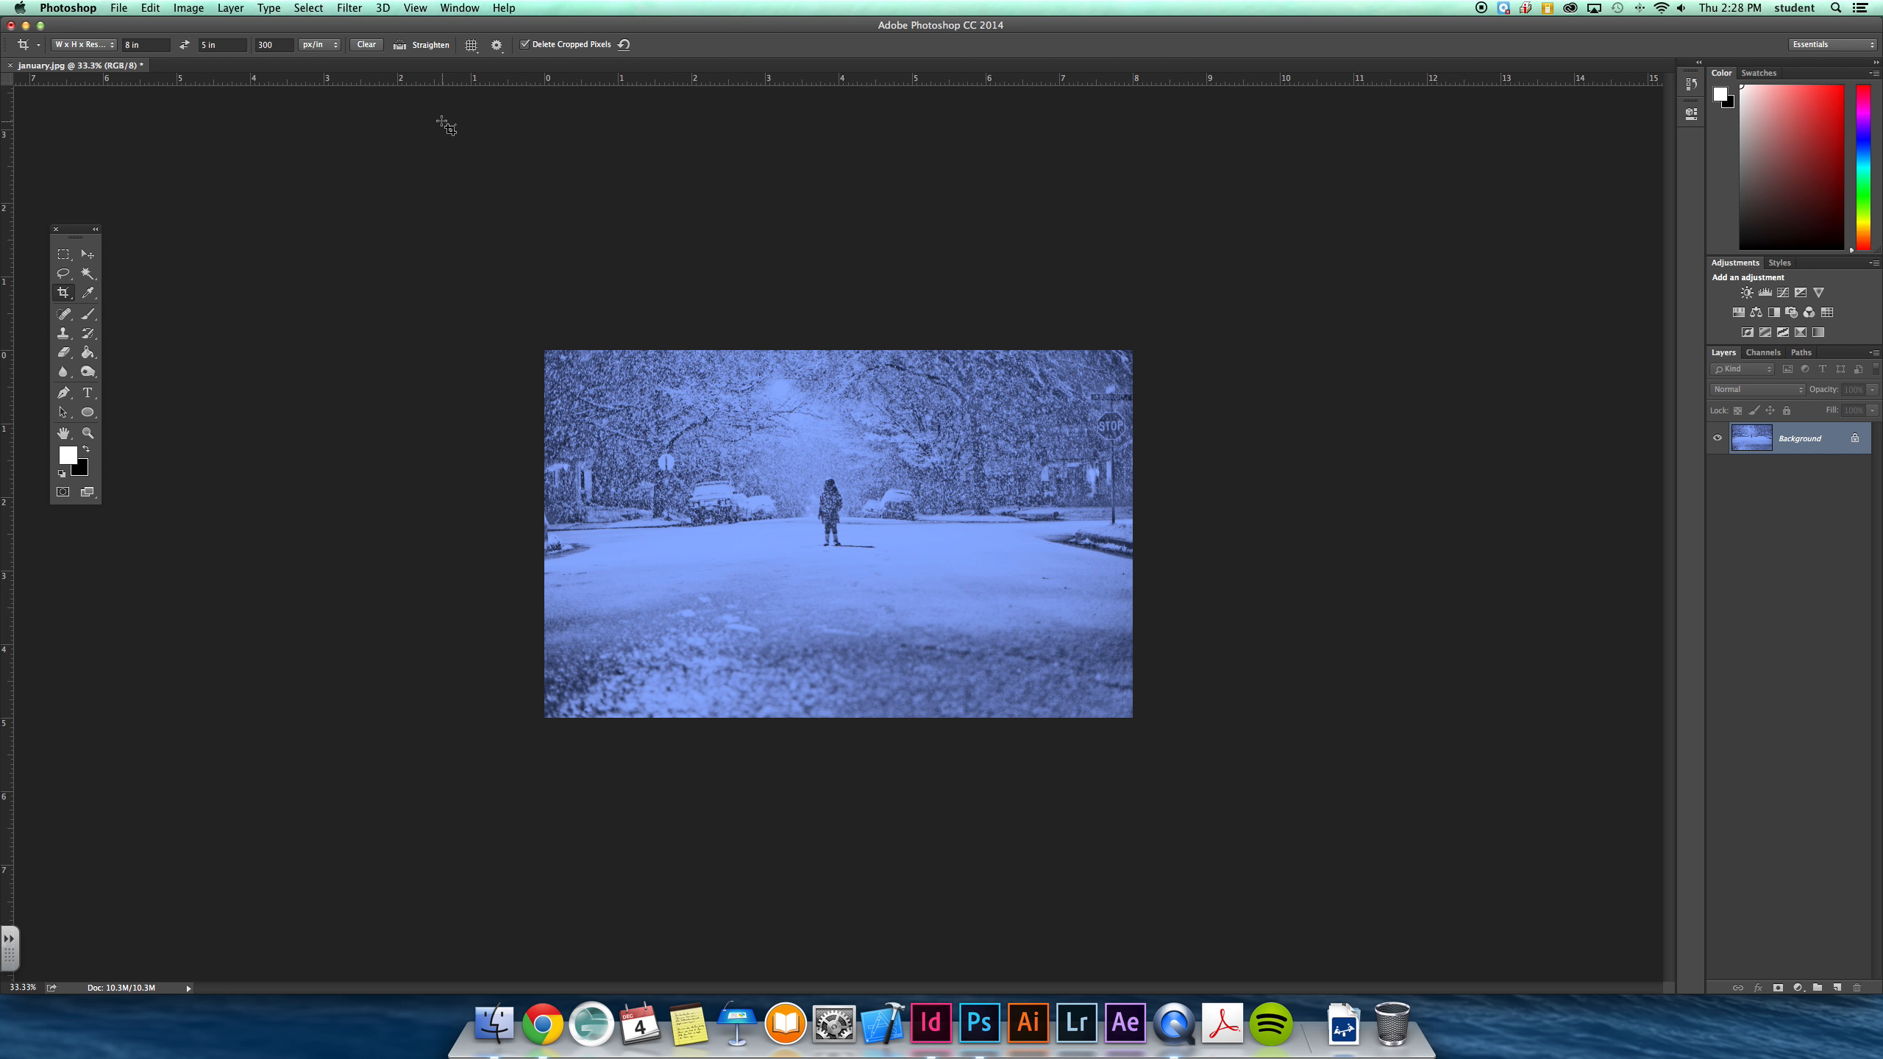
Step: Save the edited january.jpg as a JPEG with quality 10 (Maximum) and Baseline Optimized format
click(121, 7)
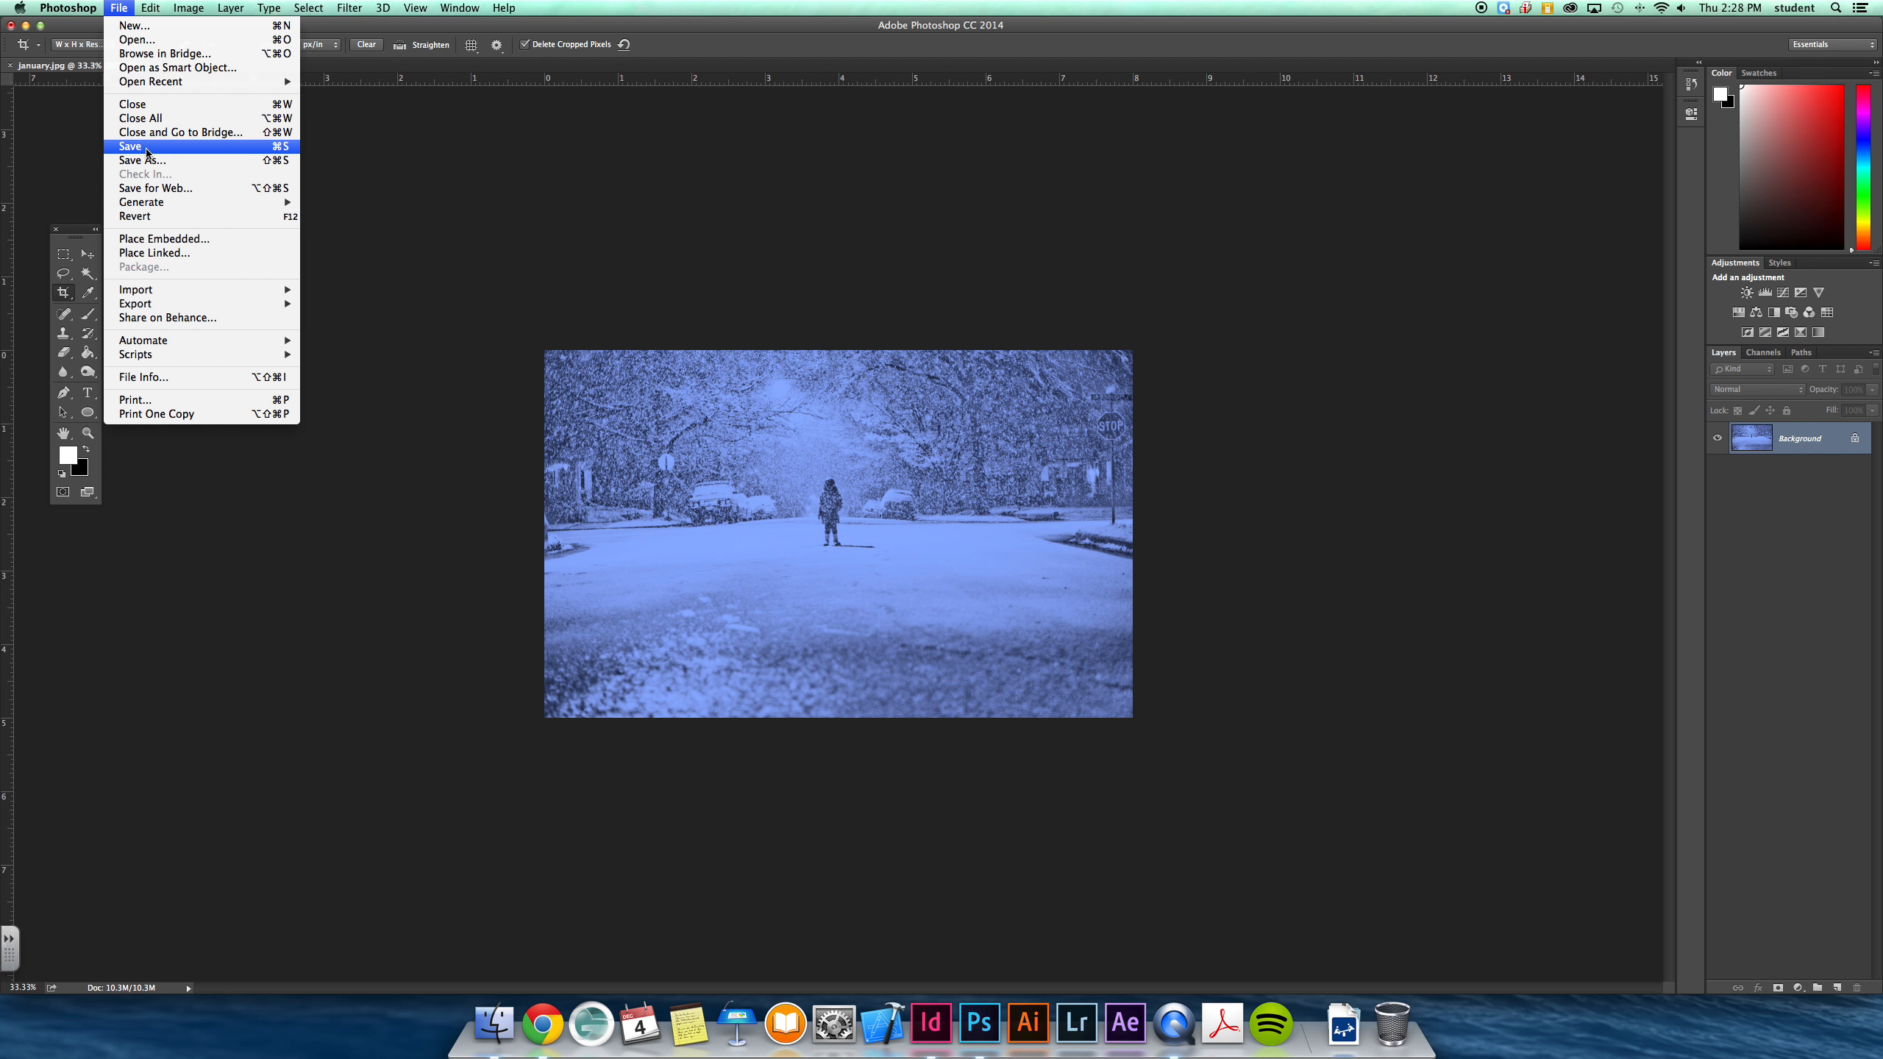
click(148, 149)
click(1040, 407)
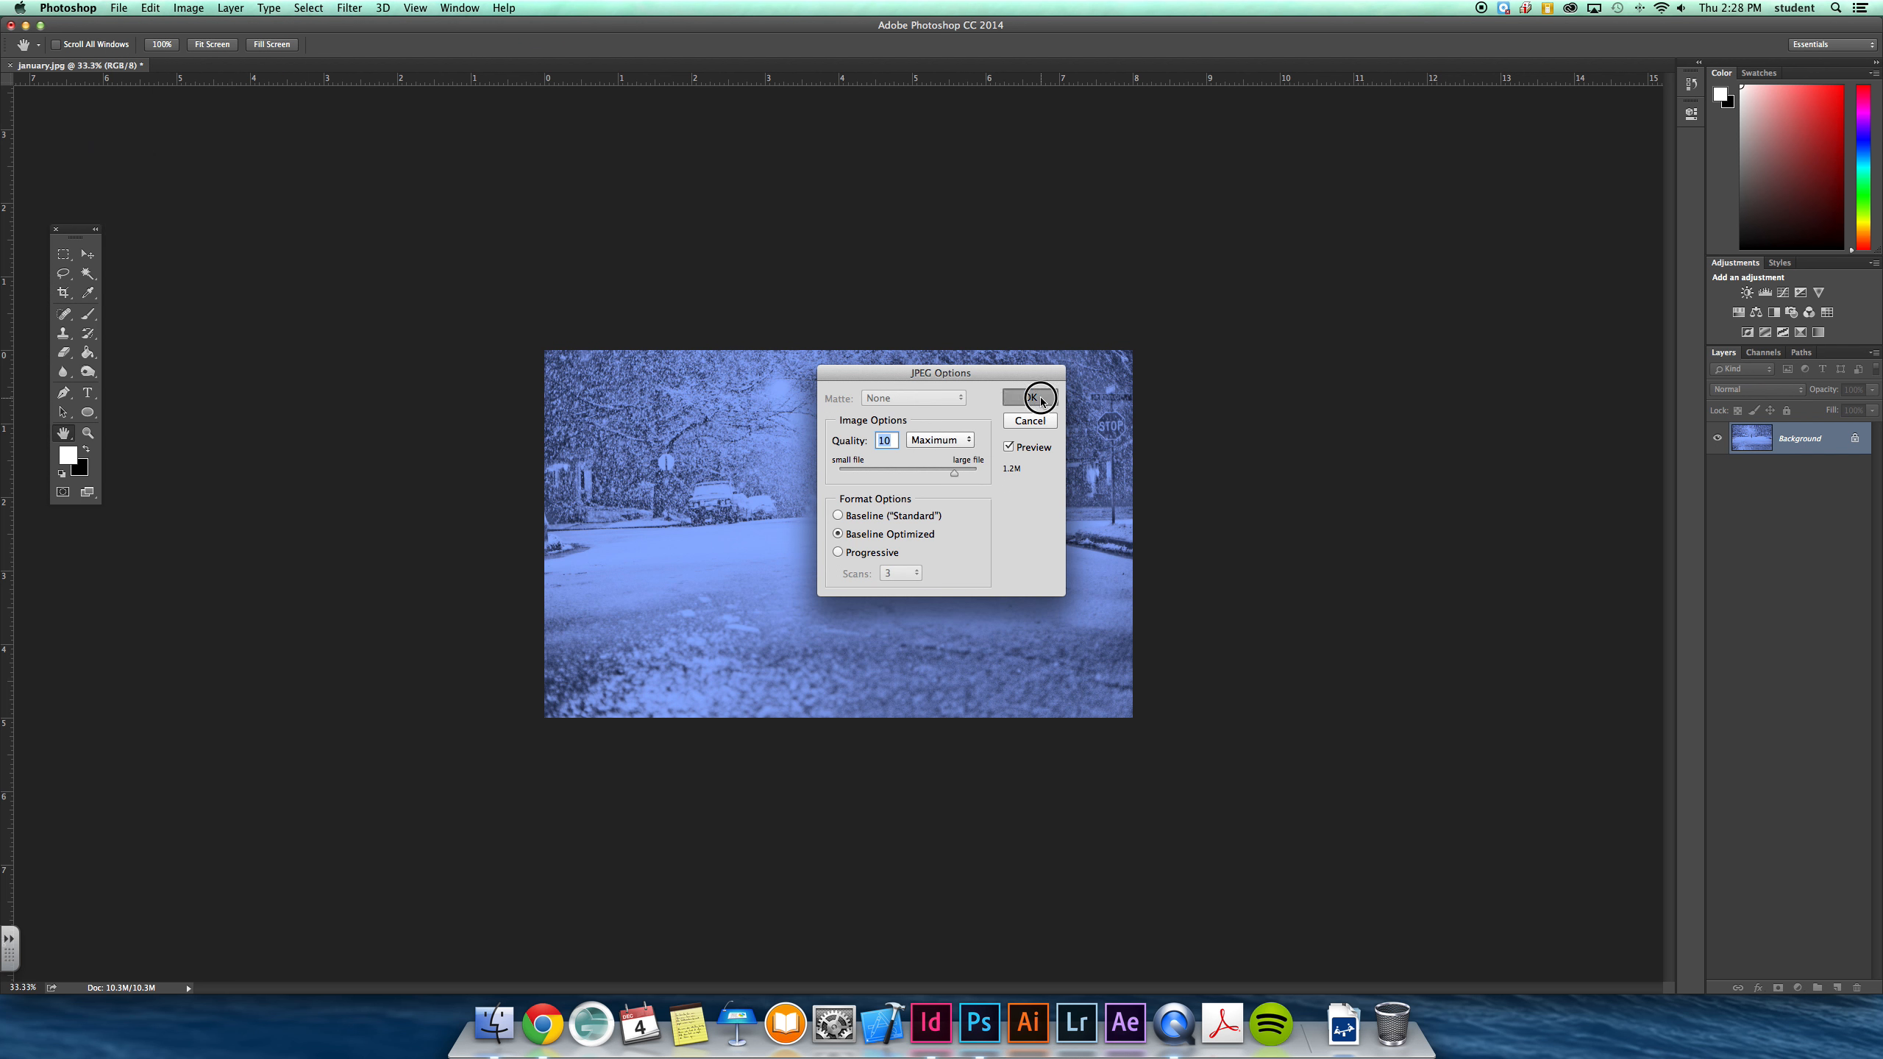
Step: Switch to InDesign and place january.jpg from the month images folder, filling the margins of the blank page beside the January grid
click(932, 1029)
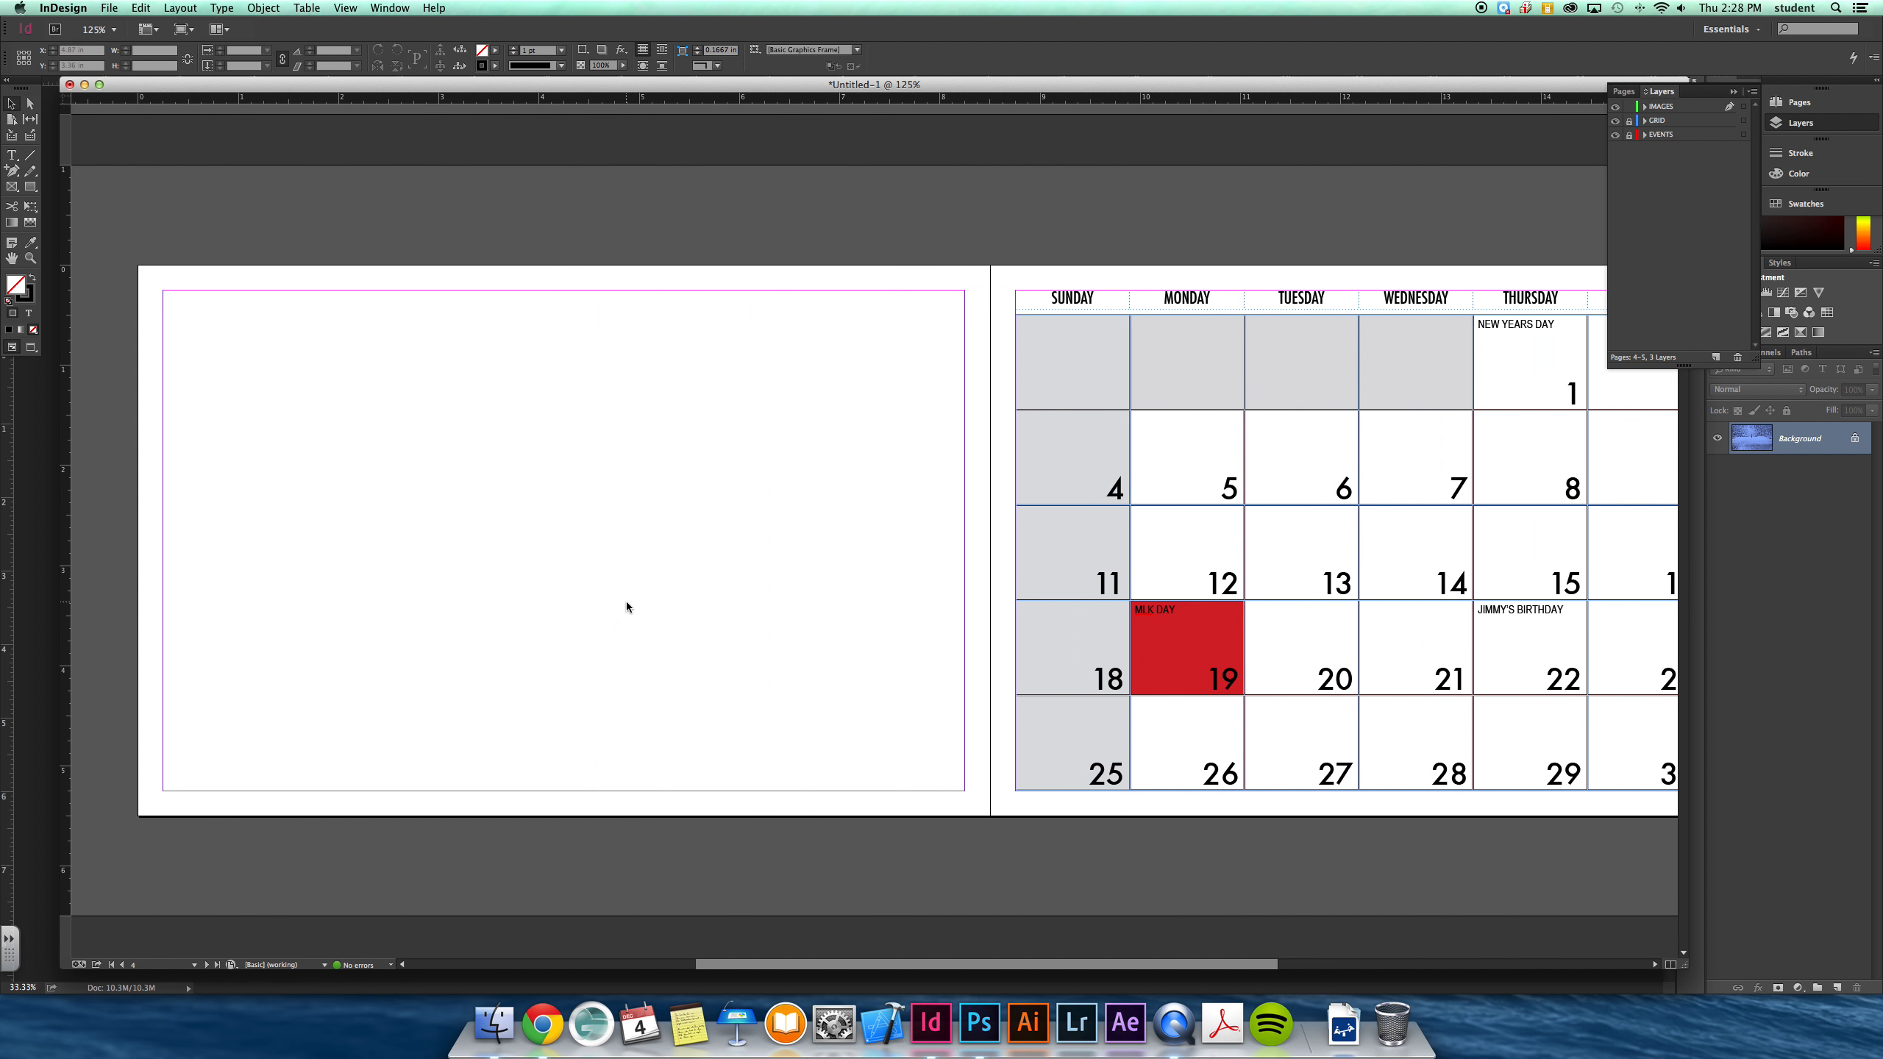
key(super+d)
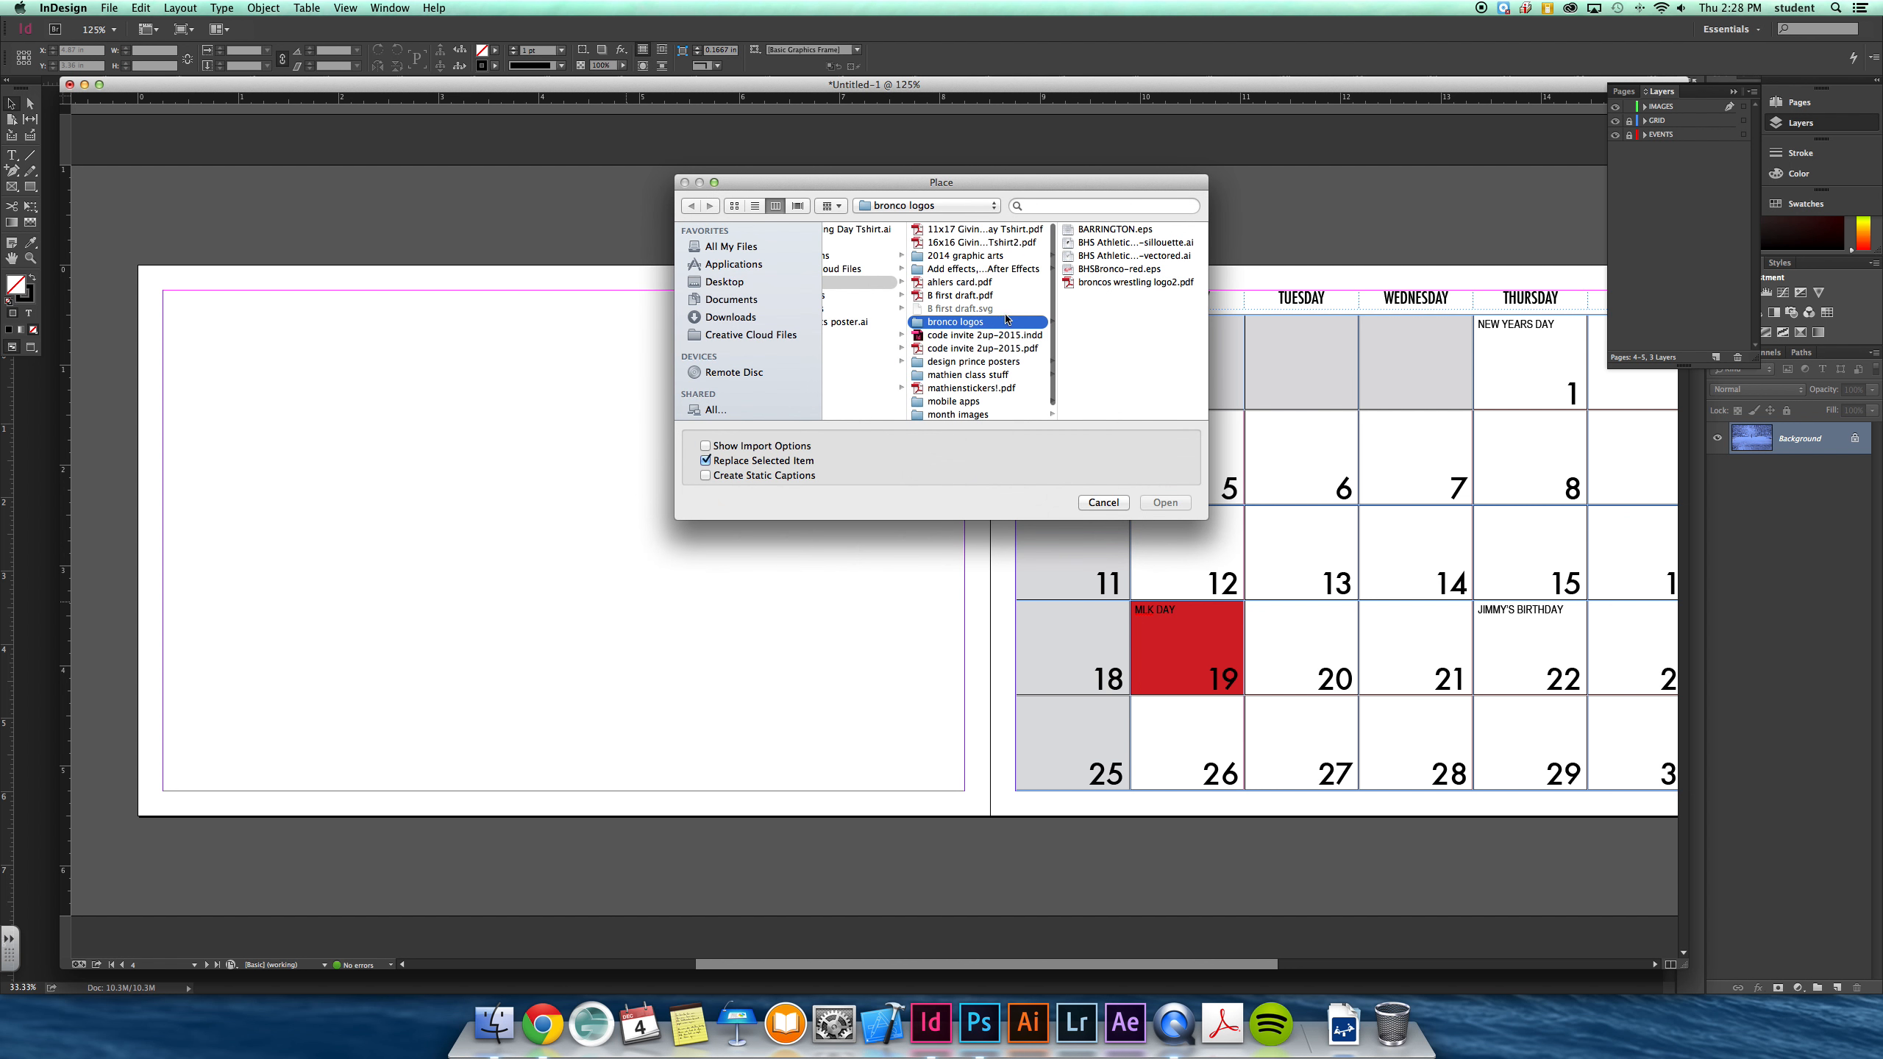
click(963, 413)
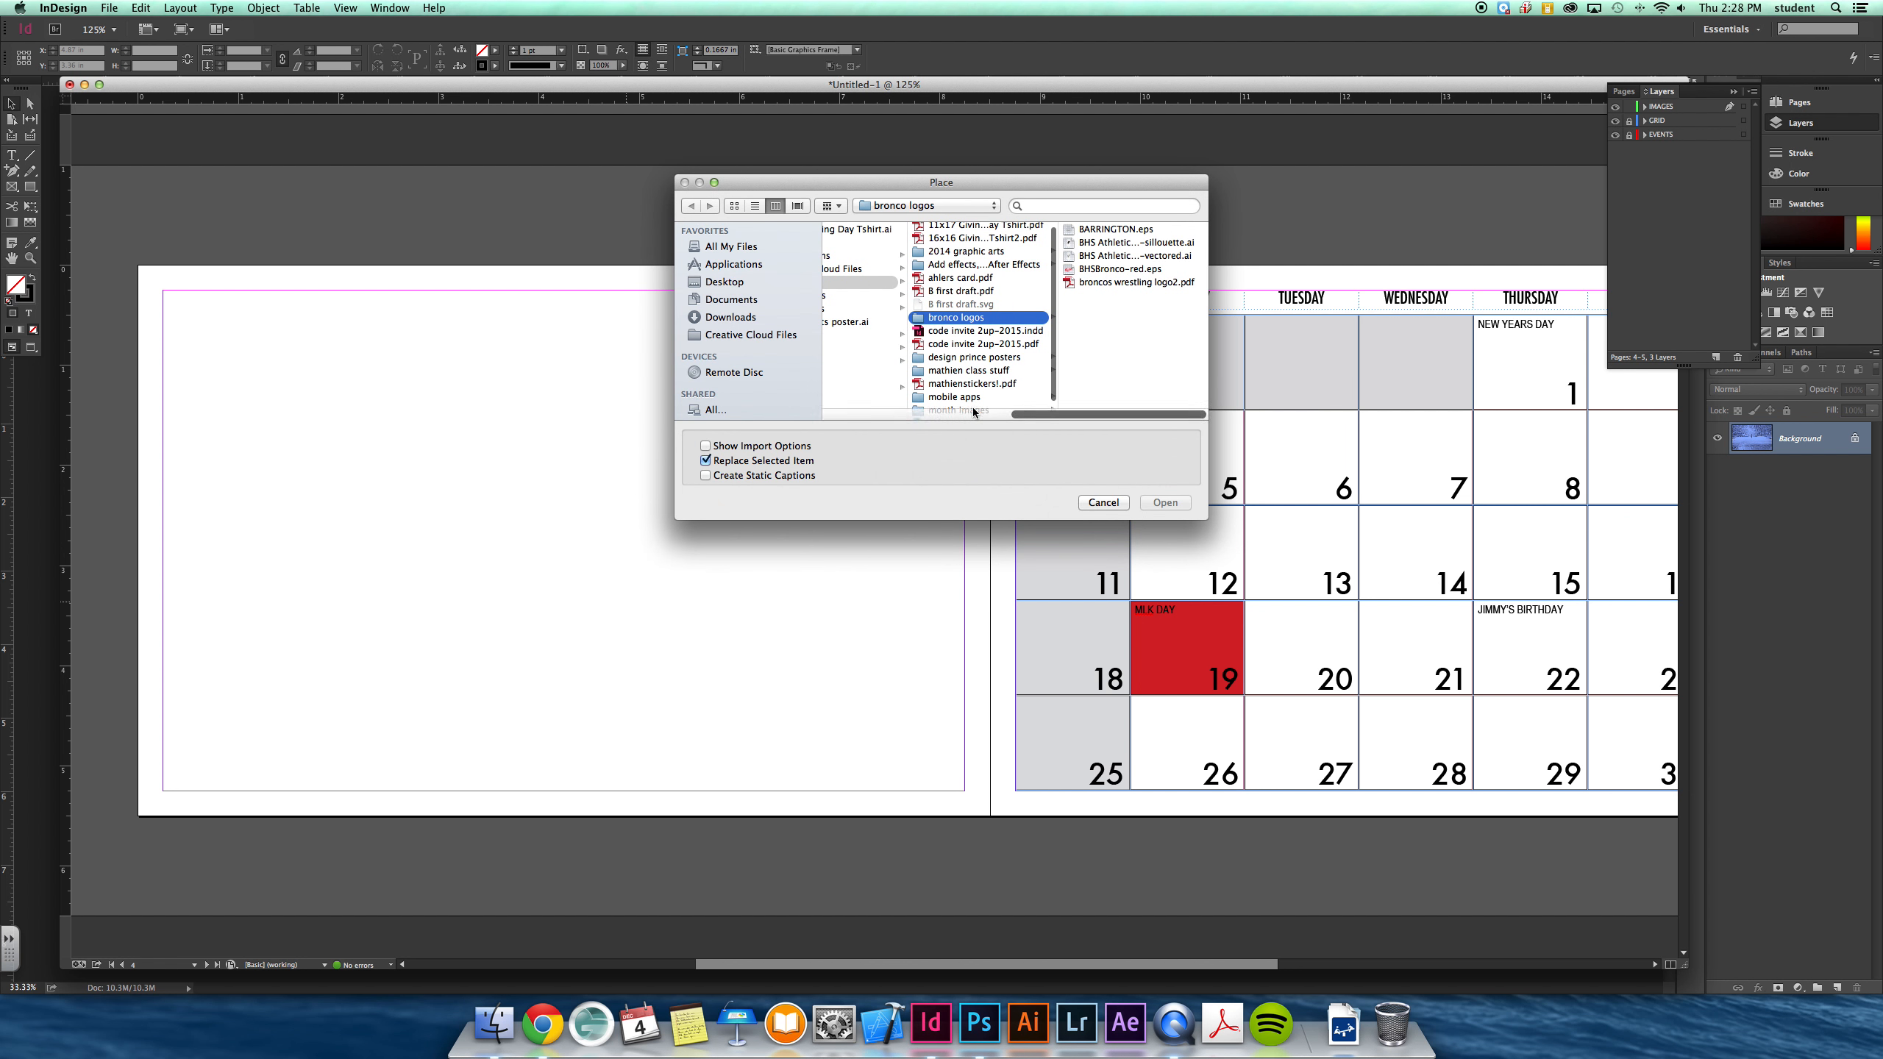
click(1097, 232)
click(1165, 503)
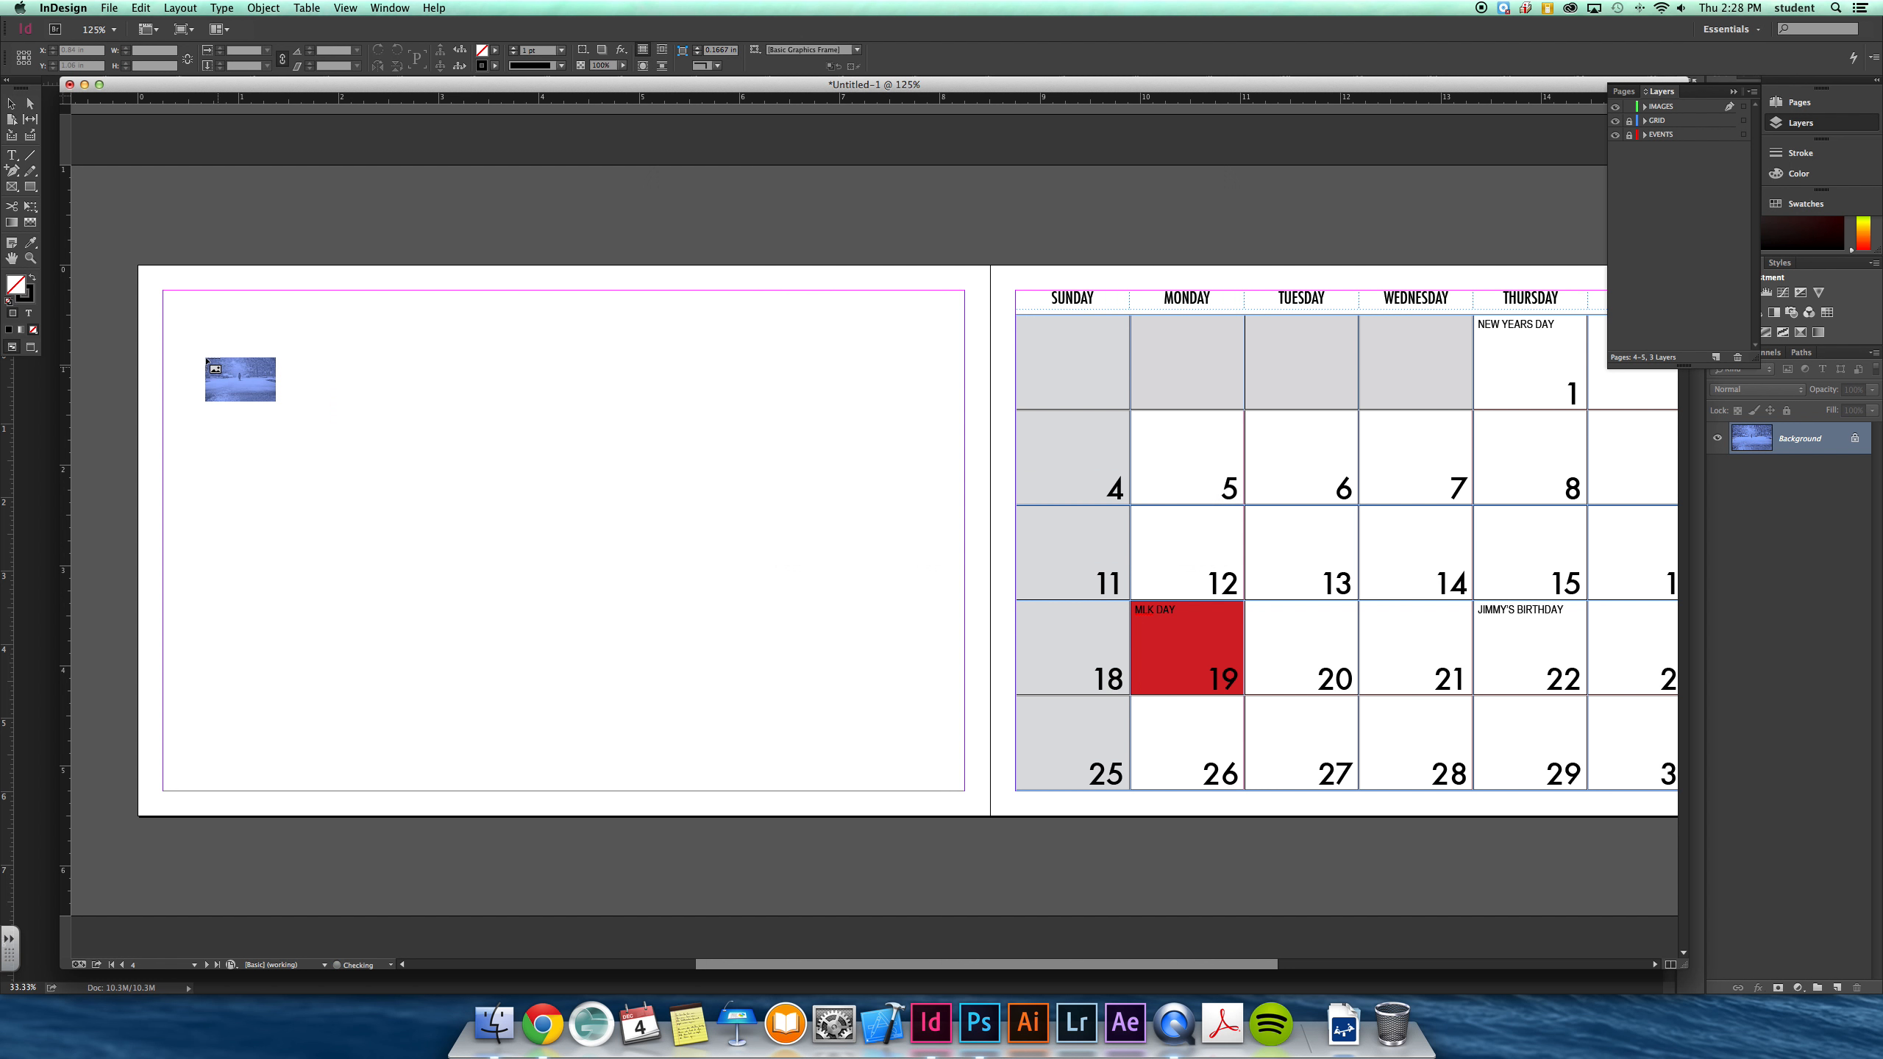
click(164, 292)
drag(166, 296, 965, 791)
click(972, 644)
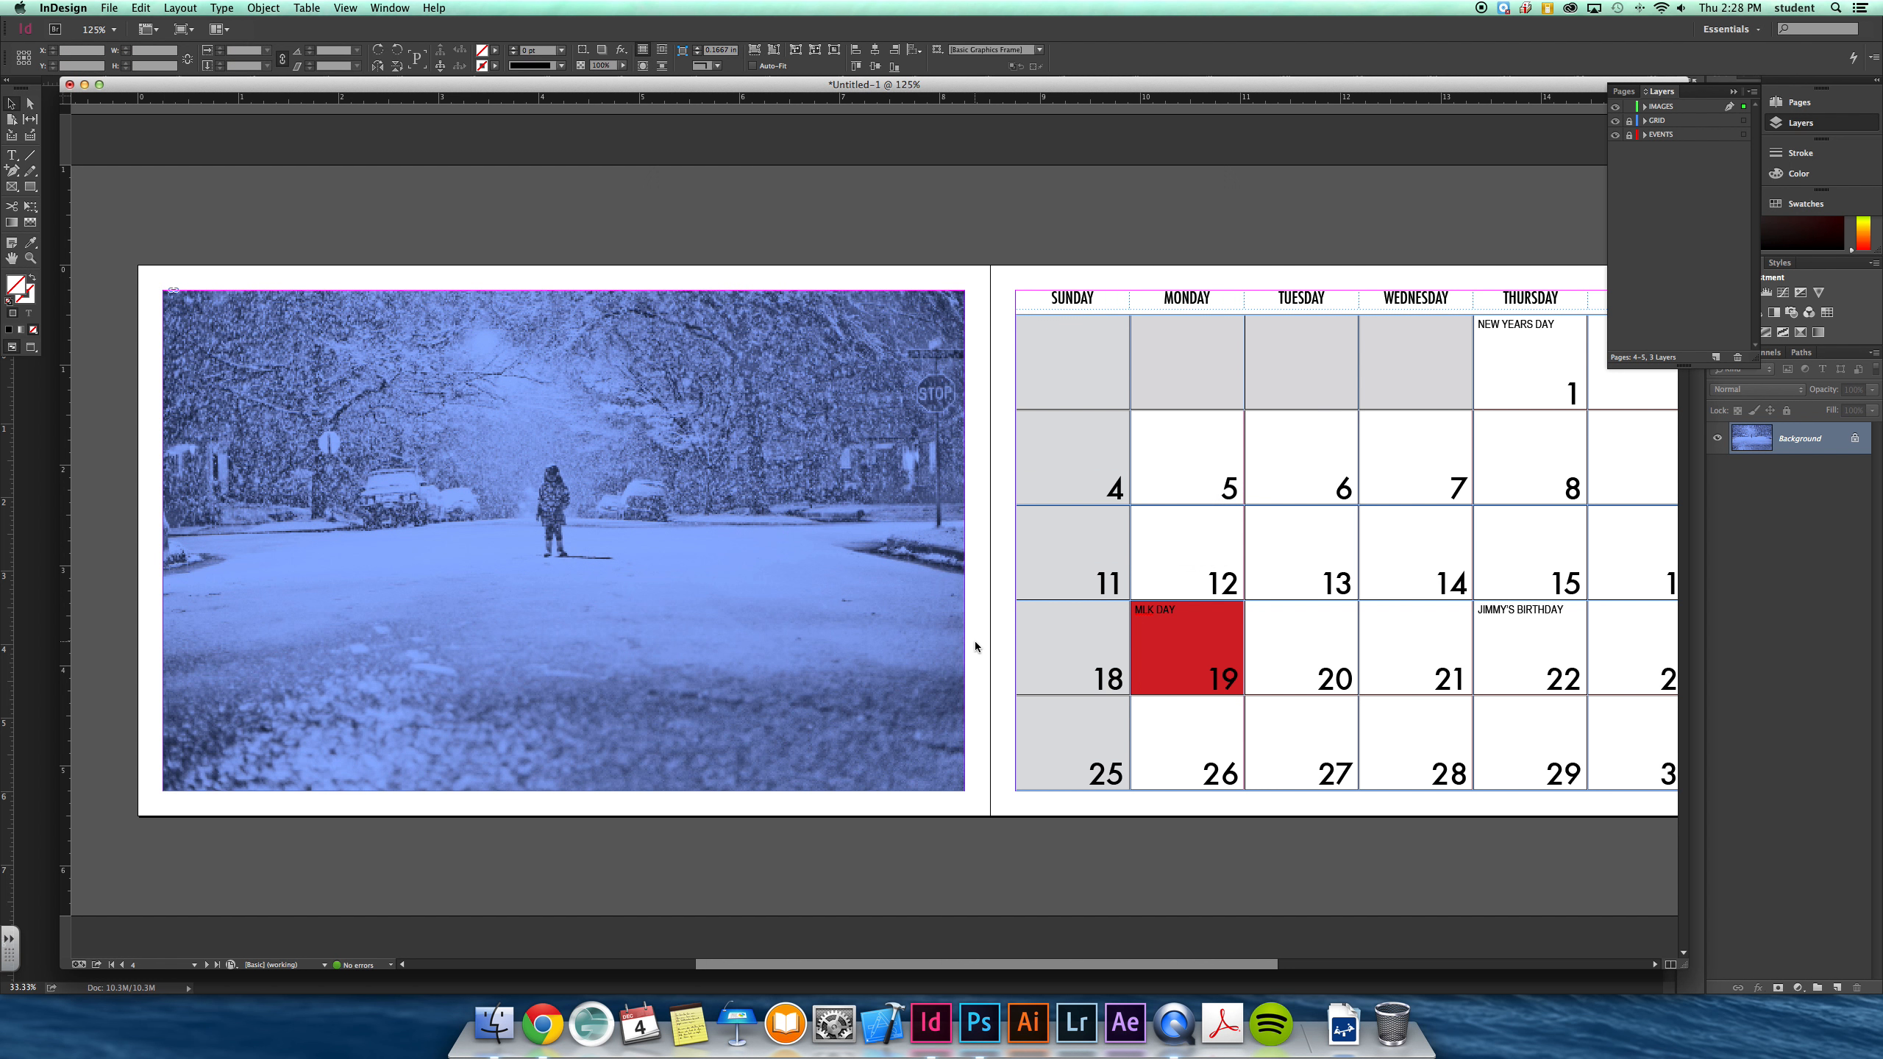
Step: Set the layout's display performance to high quality
right_click(701, 558)
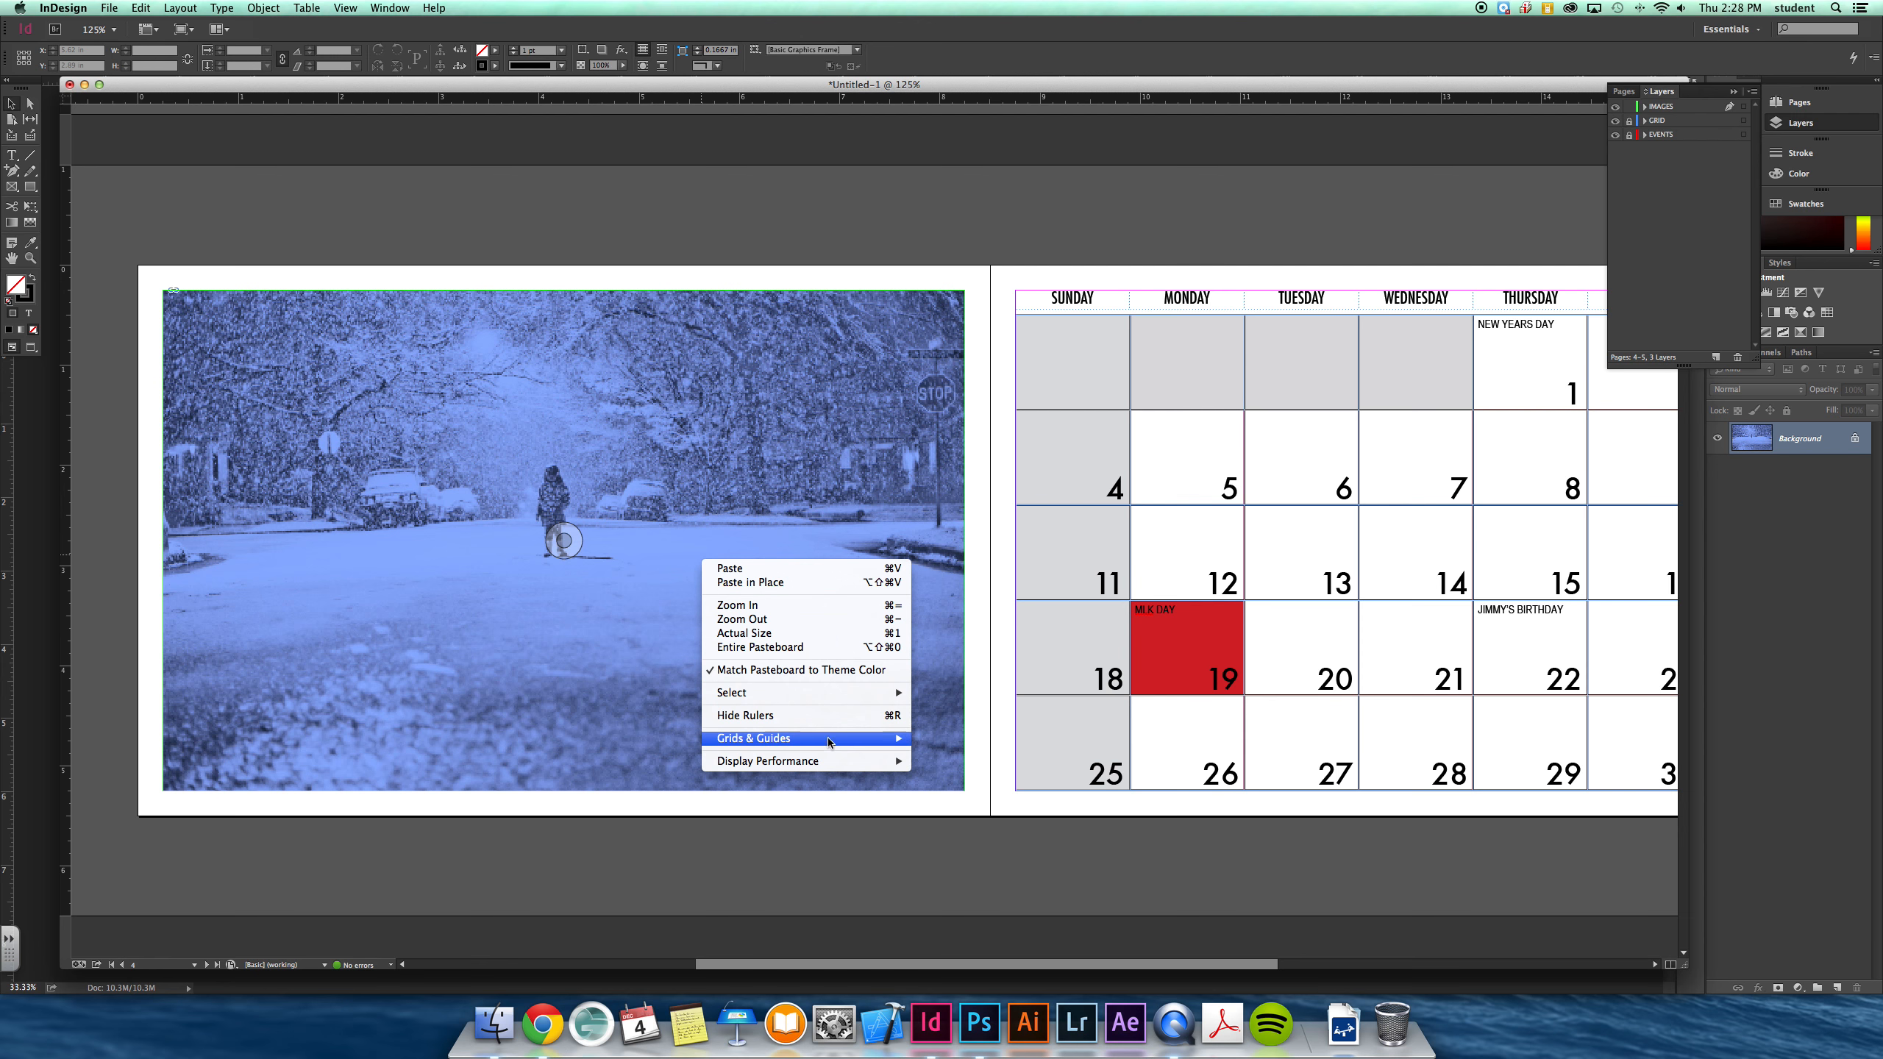
mouse_move(874, 761)
click(940, 789)
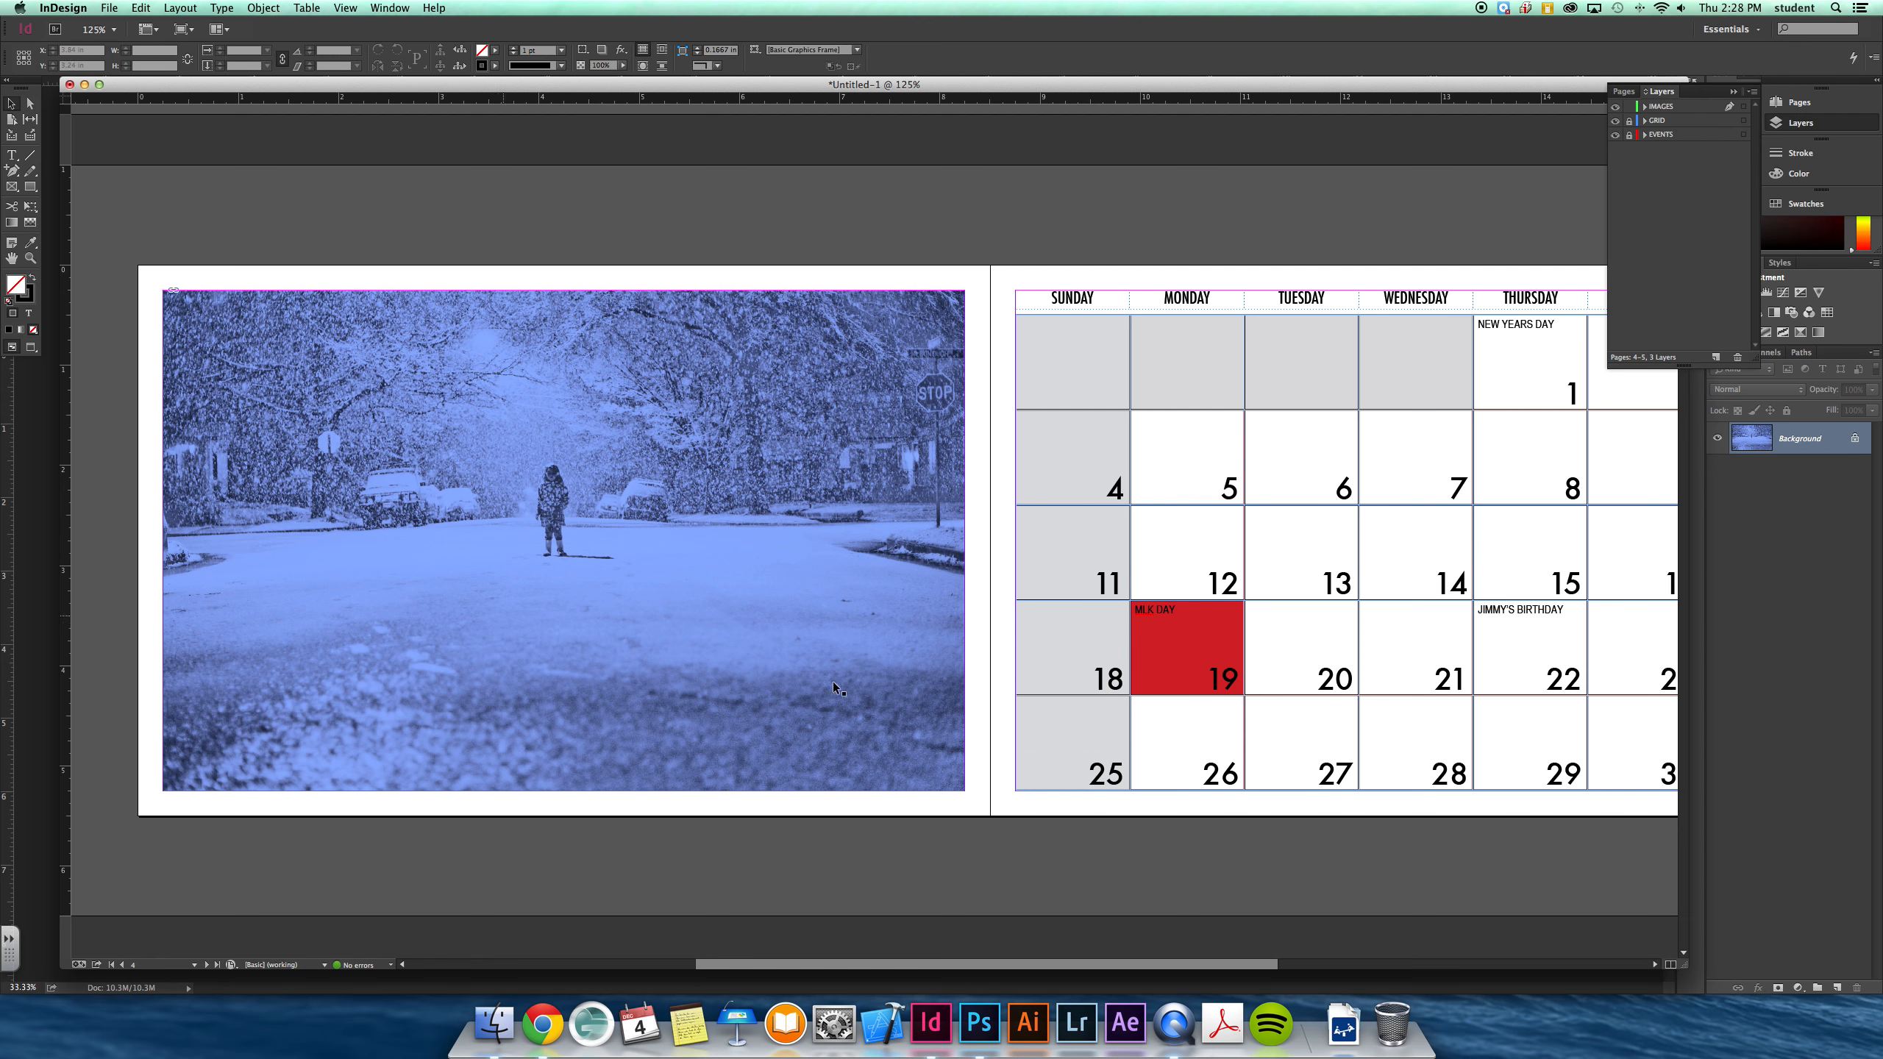
Step: Add a text frame reading JANUARY over the lower part of the snow photo
click(12, 155)
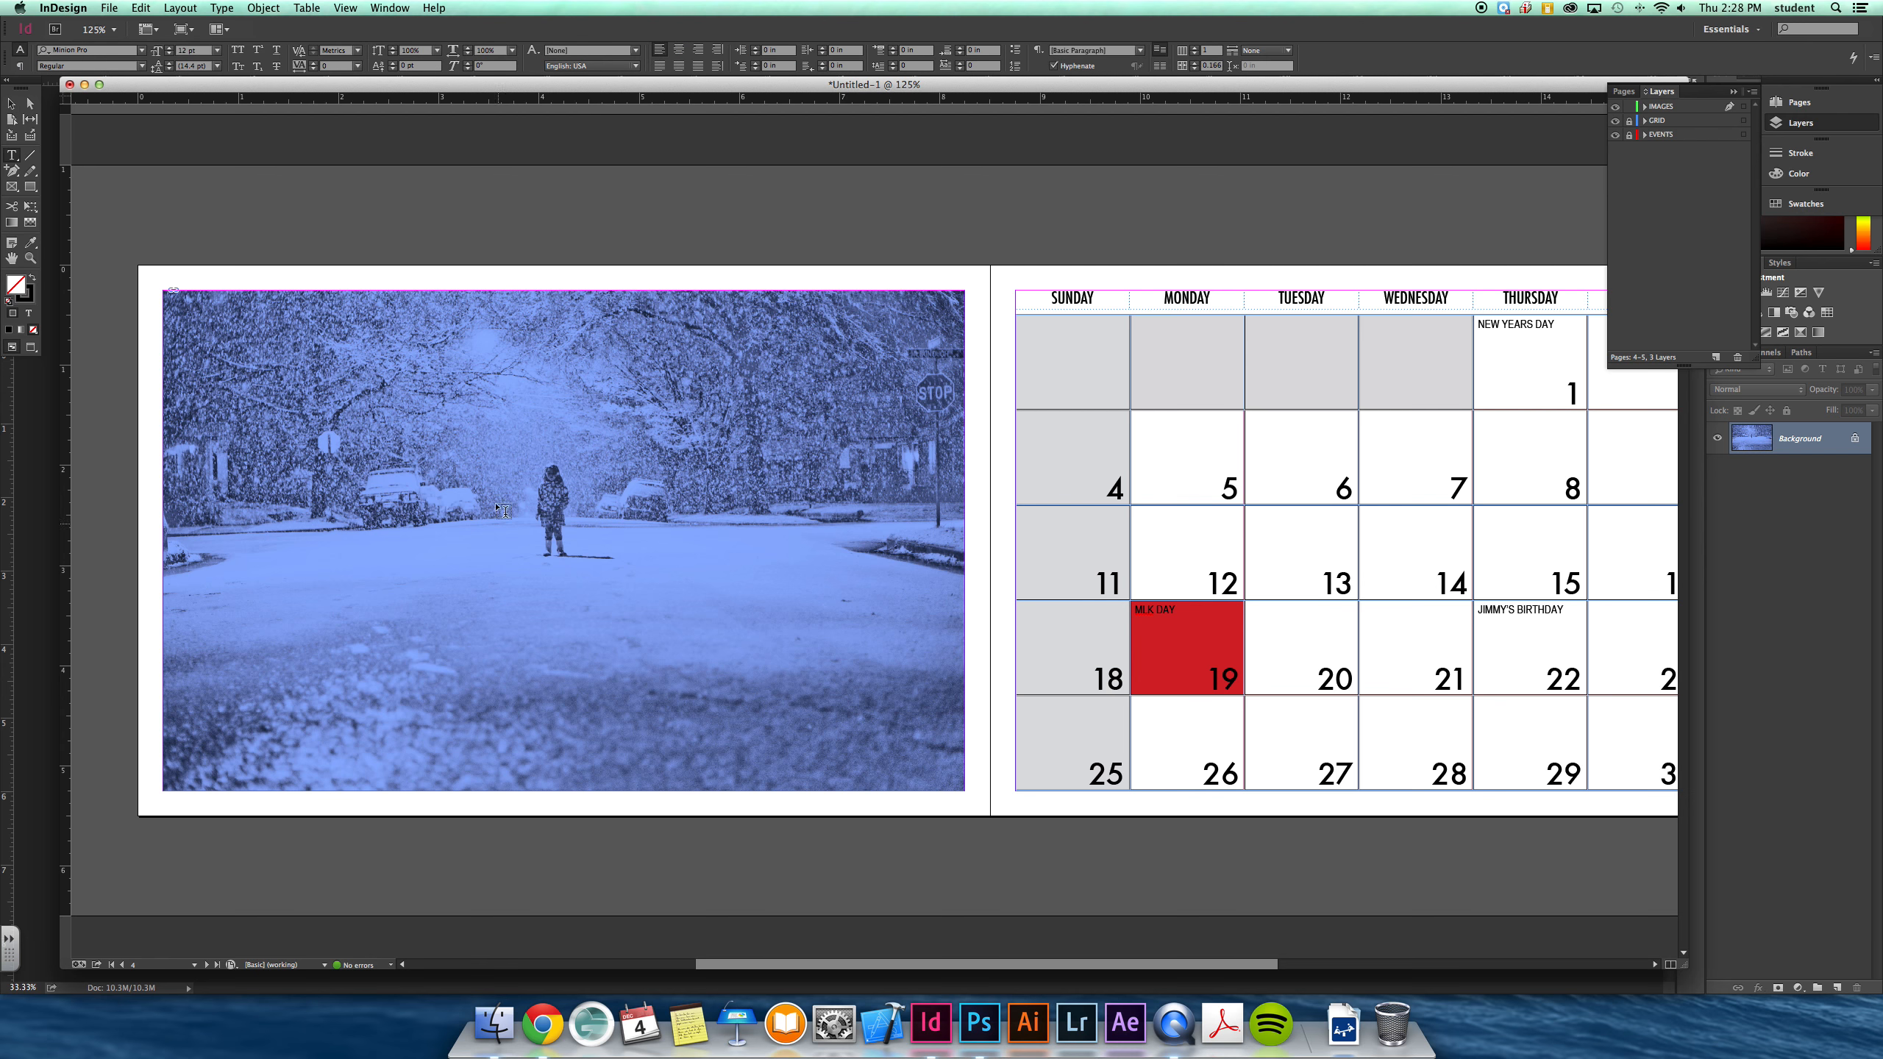
drag(469, 678, 892, 784)
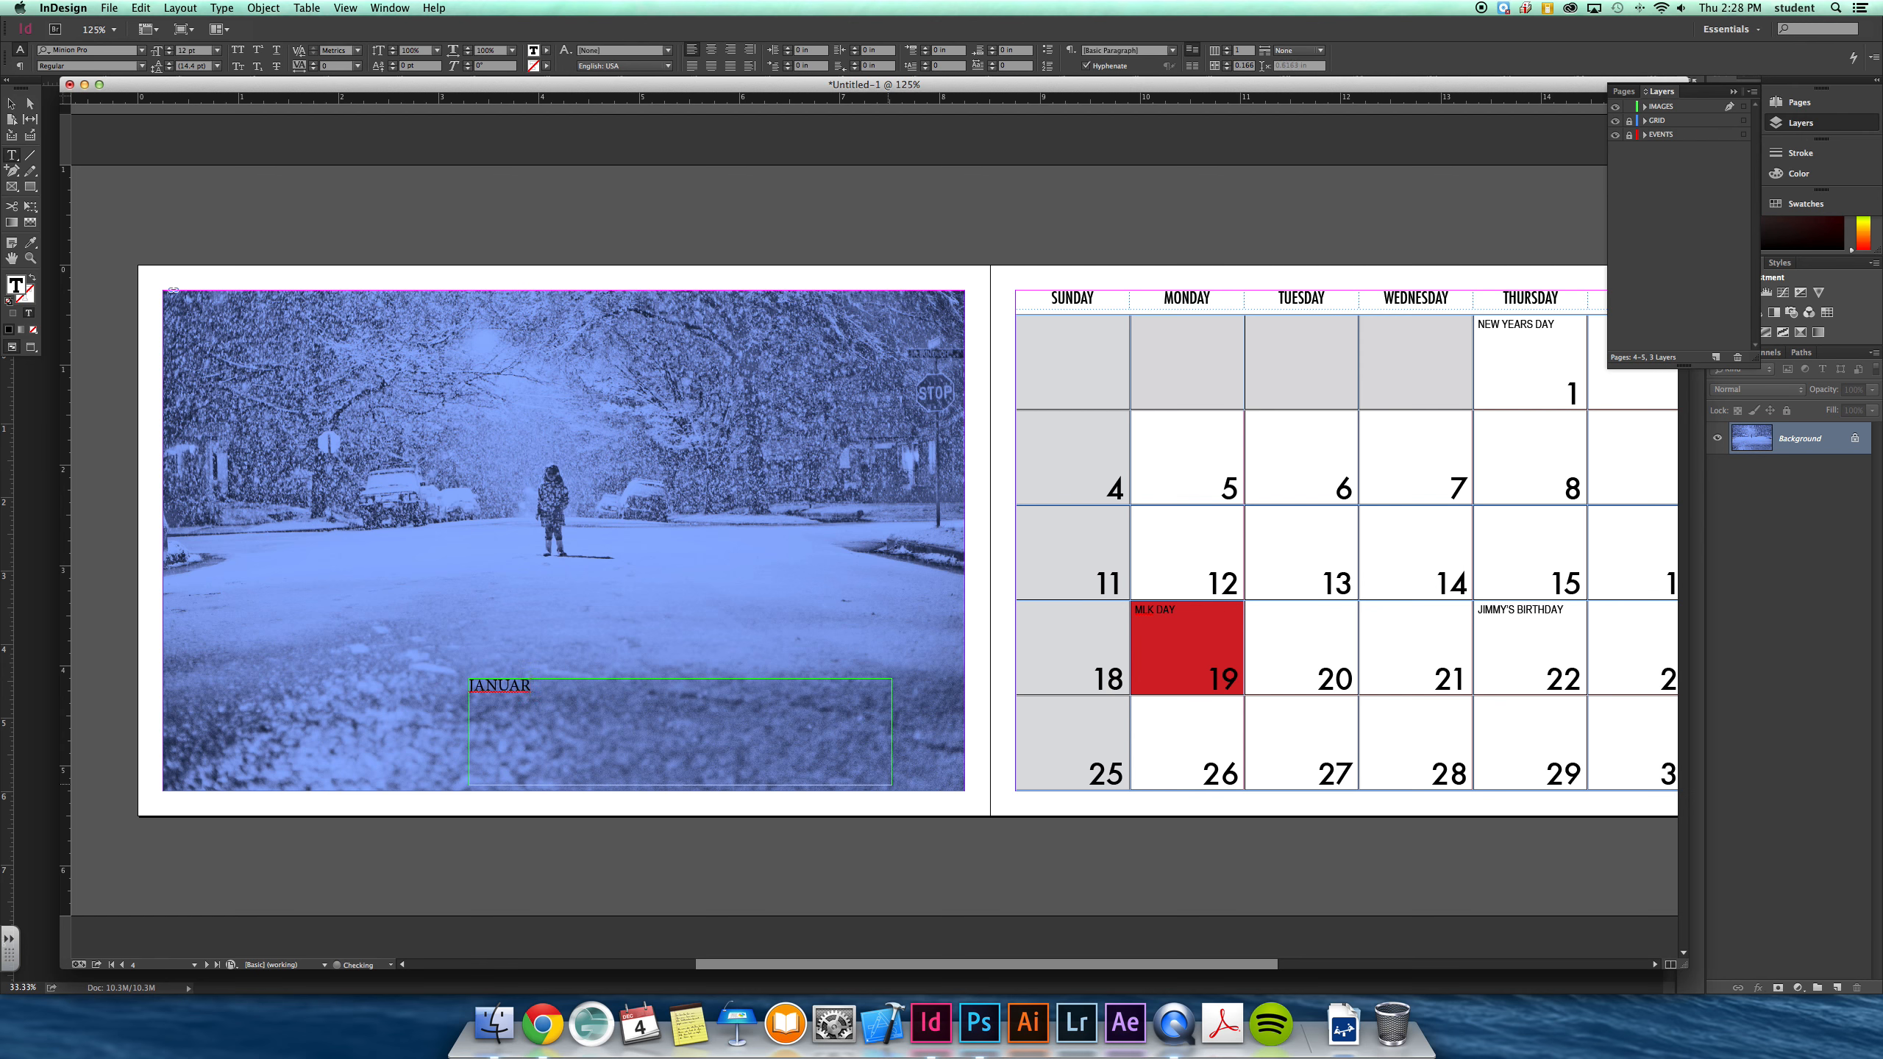
Step: Set the font of the JANUARY text to Avenir Next Bold
drag(546, 674, 469, 679)
click(140, 50)
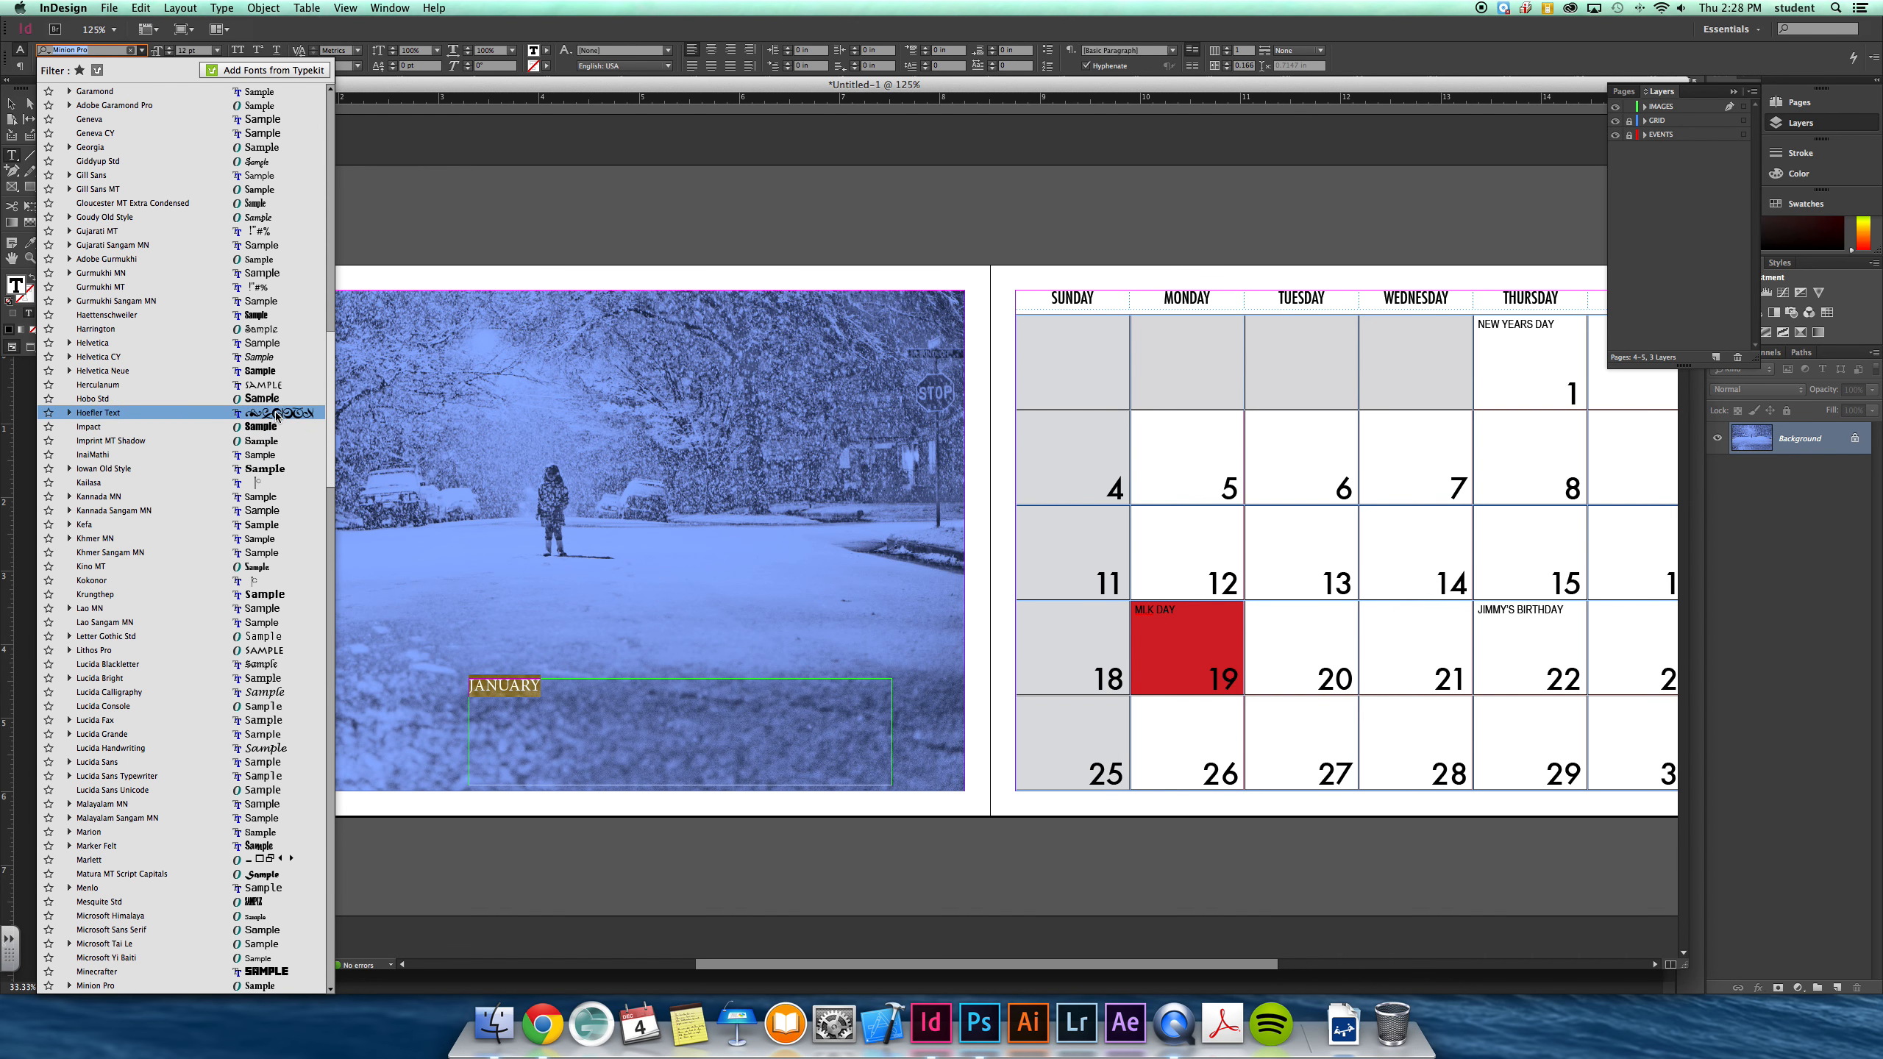
click(234, 135)
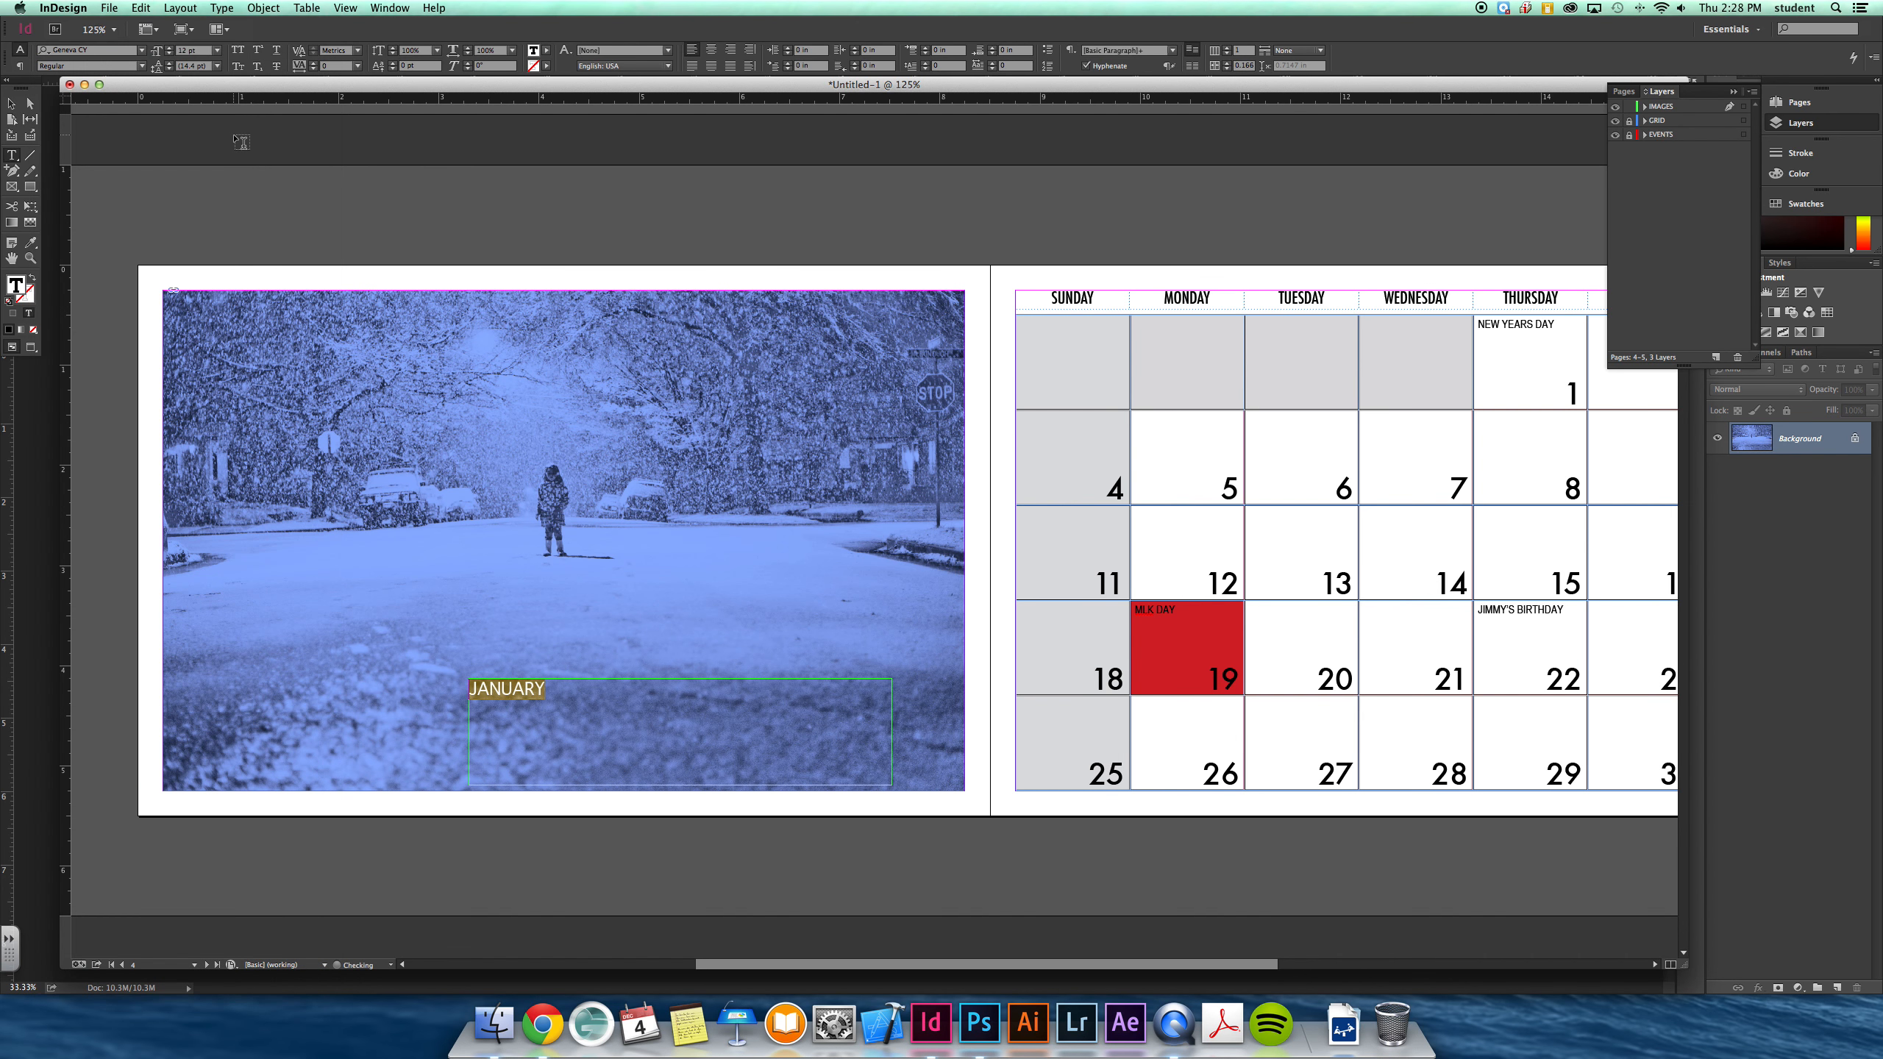
click(144, 53)
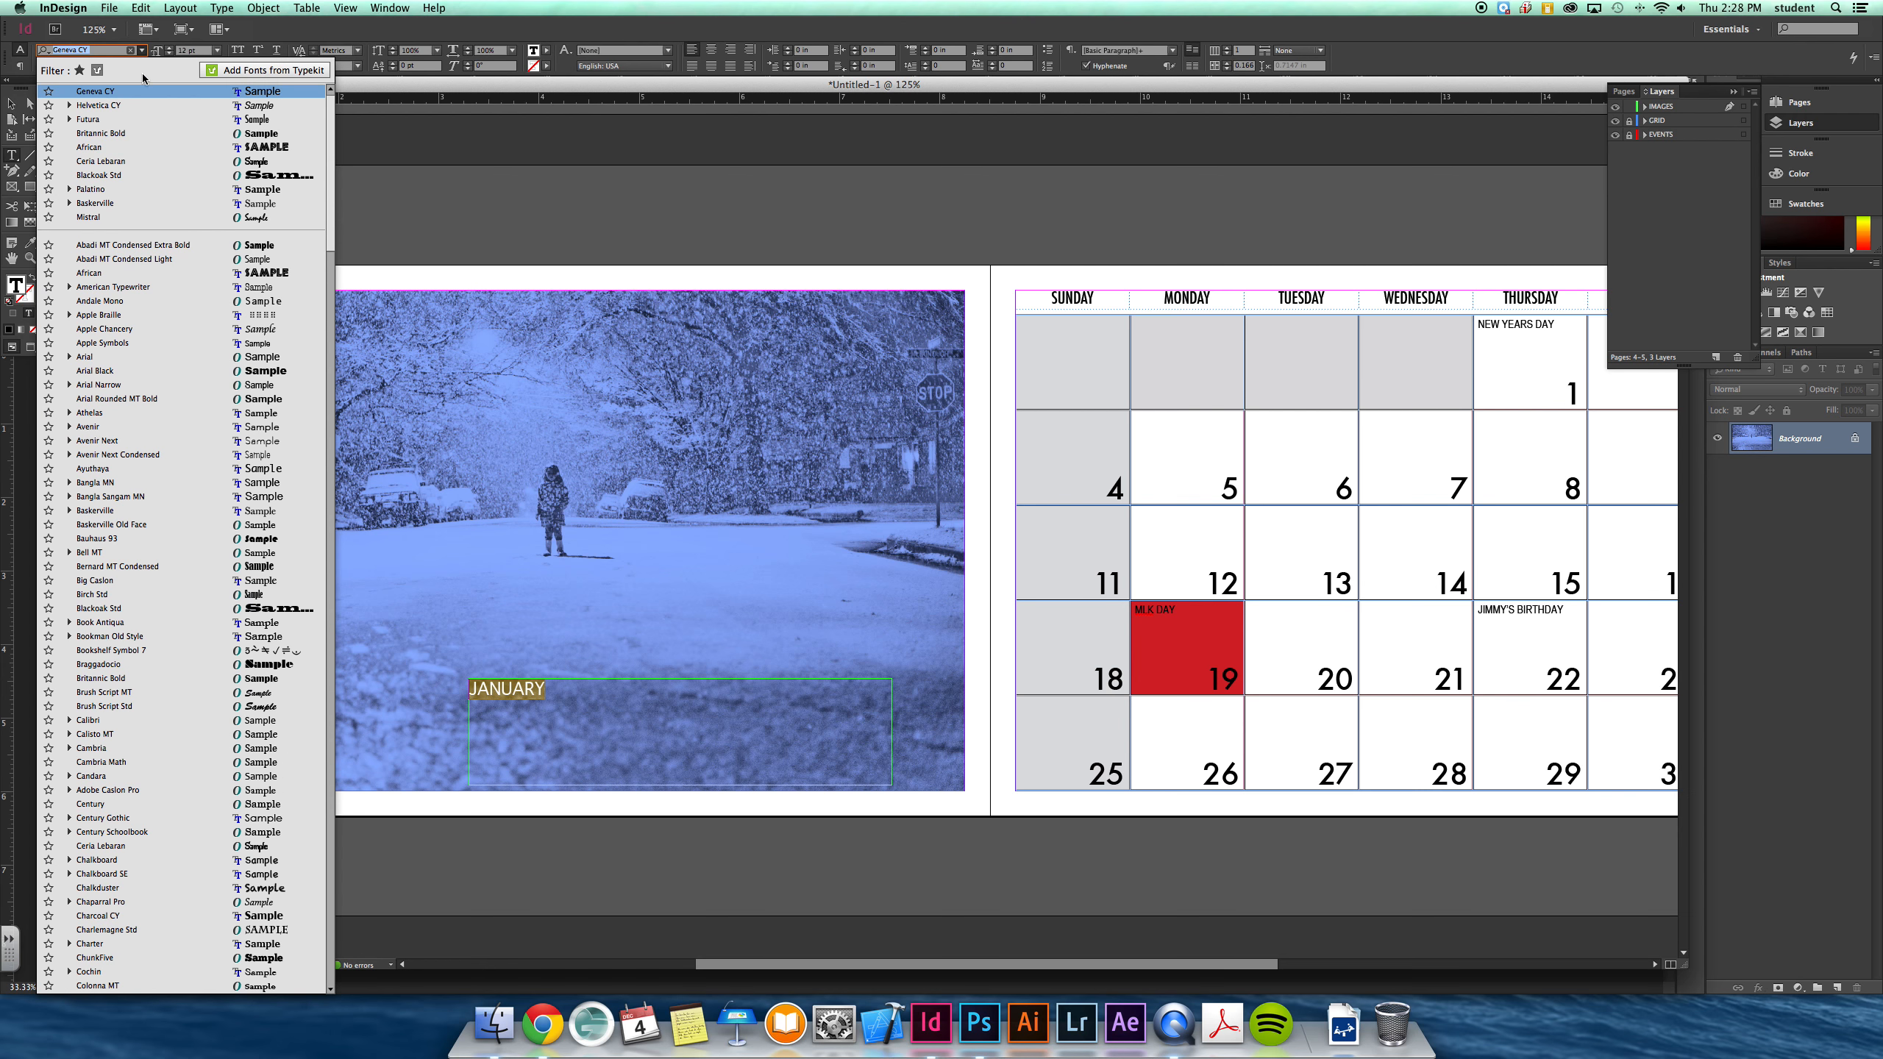
text(A)
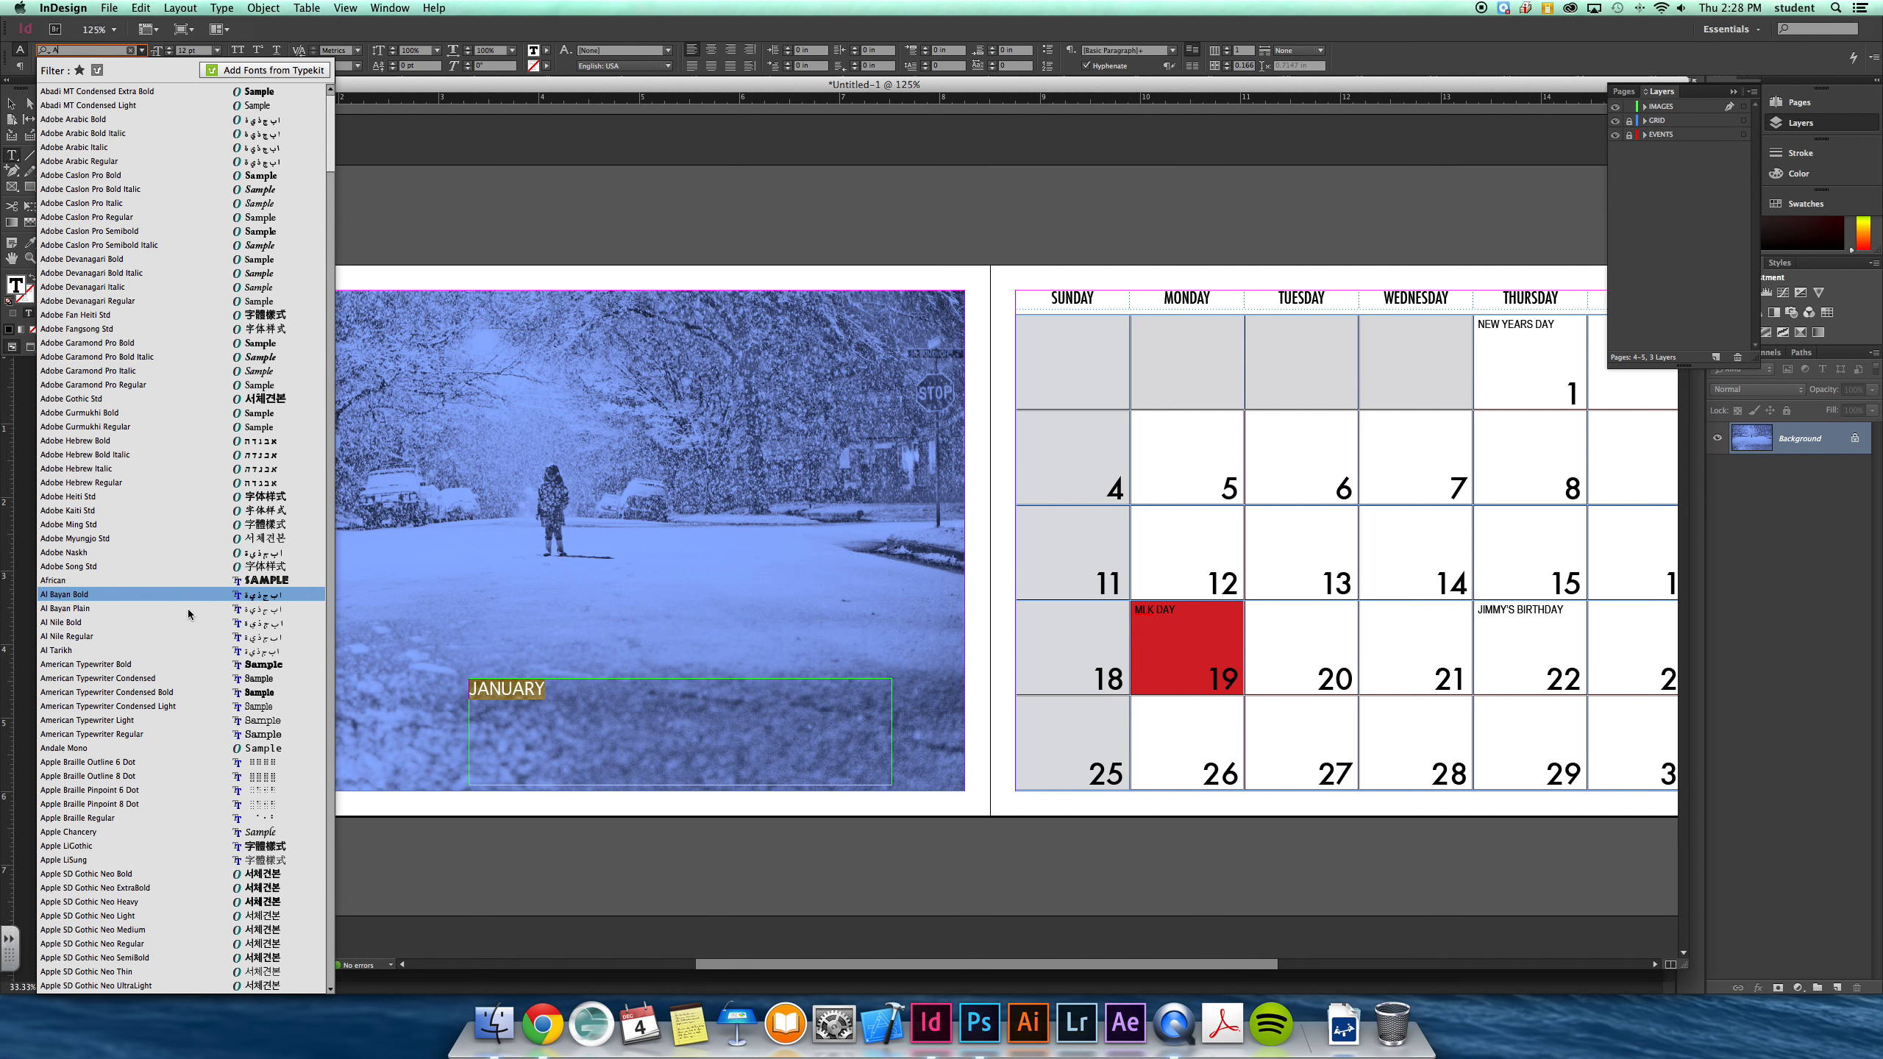
scroll(189, 777, down, 1)
scroll(189, 776, down, 15)
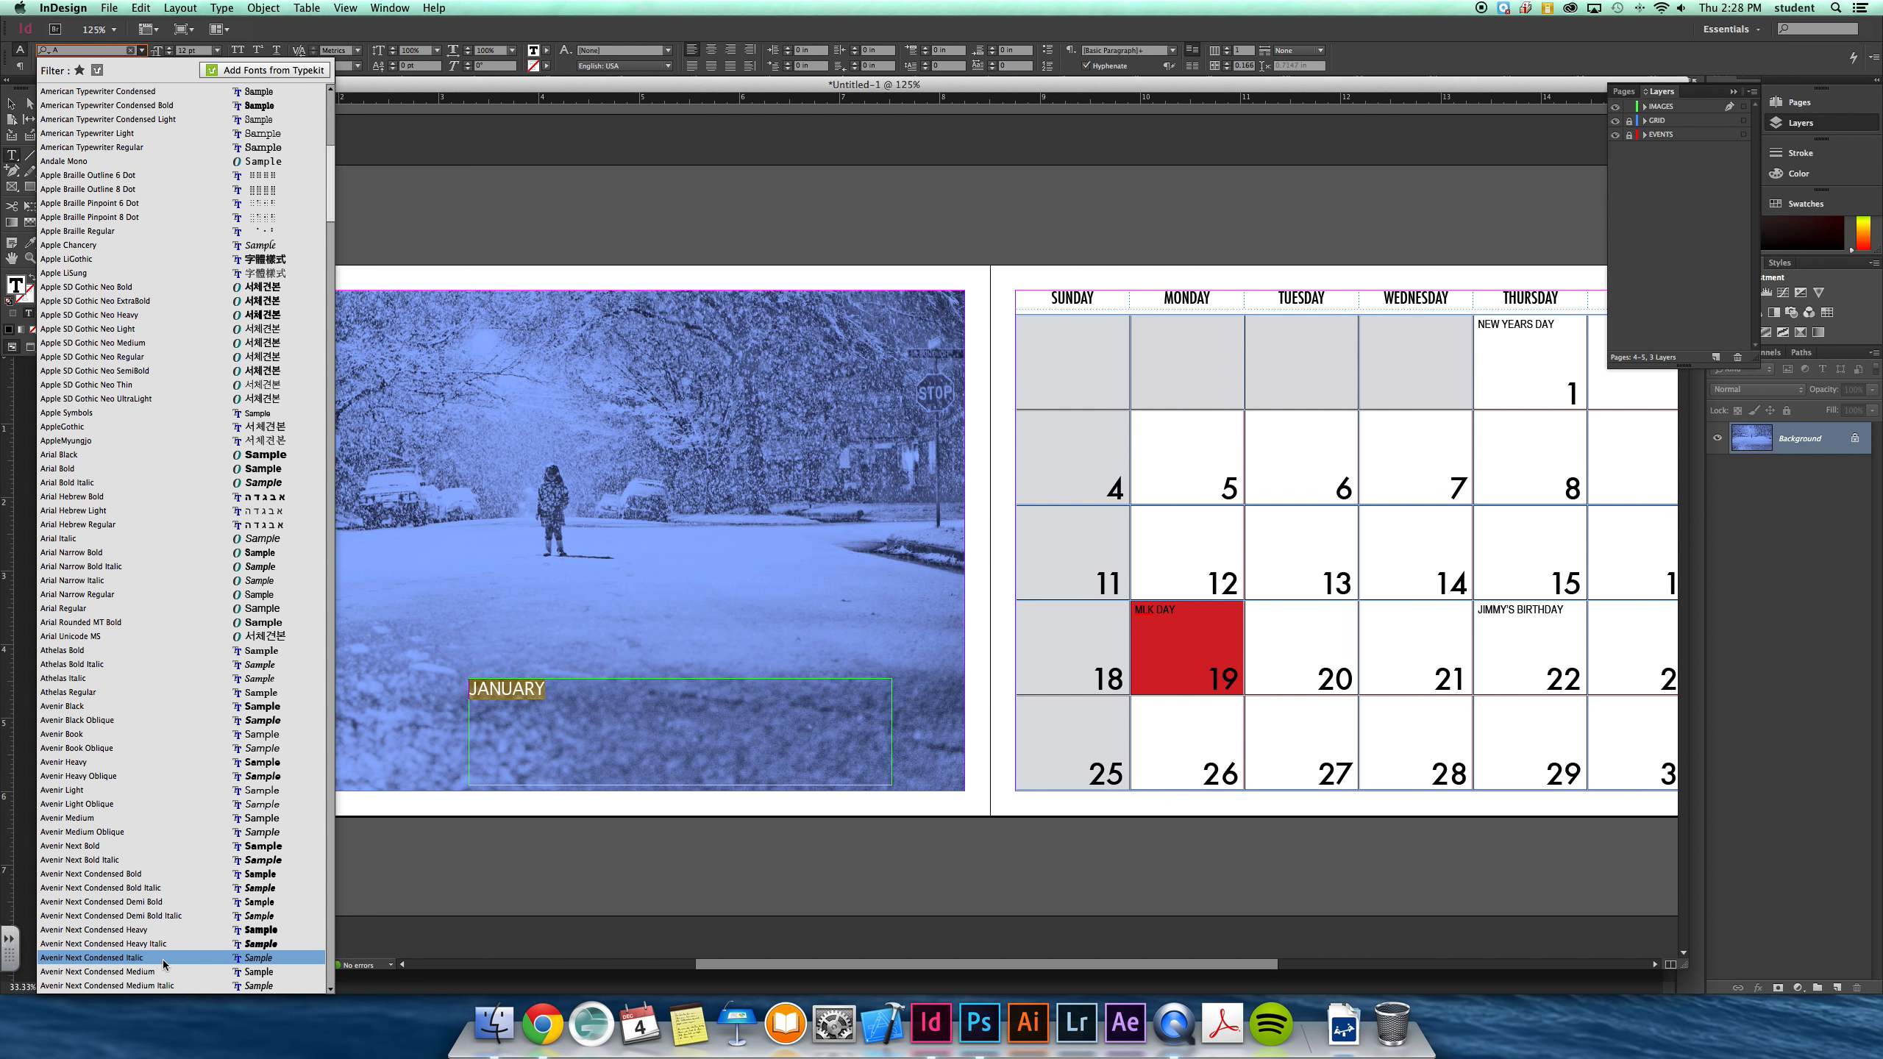
scroll(185, 802, down, 5)
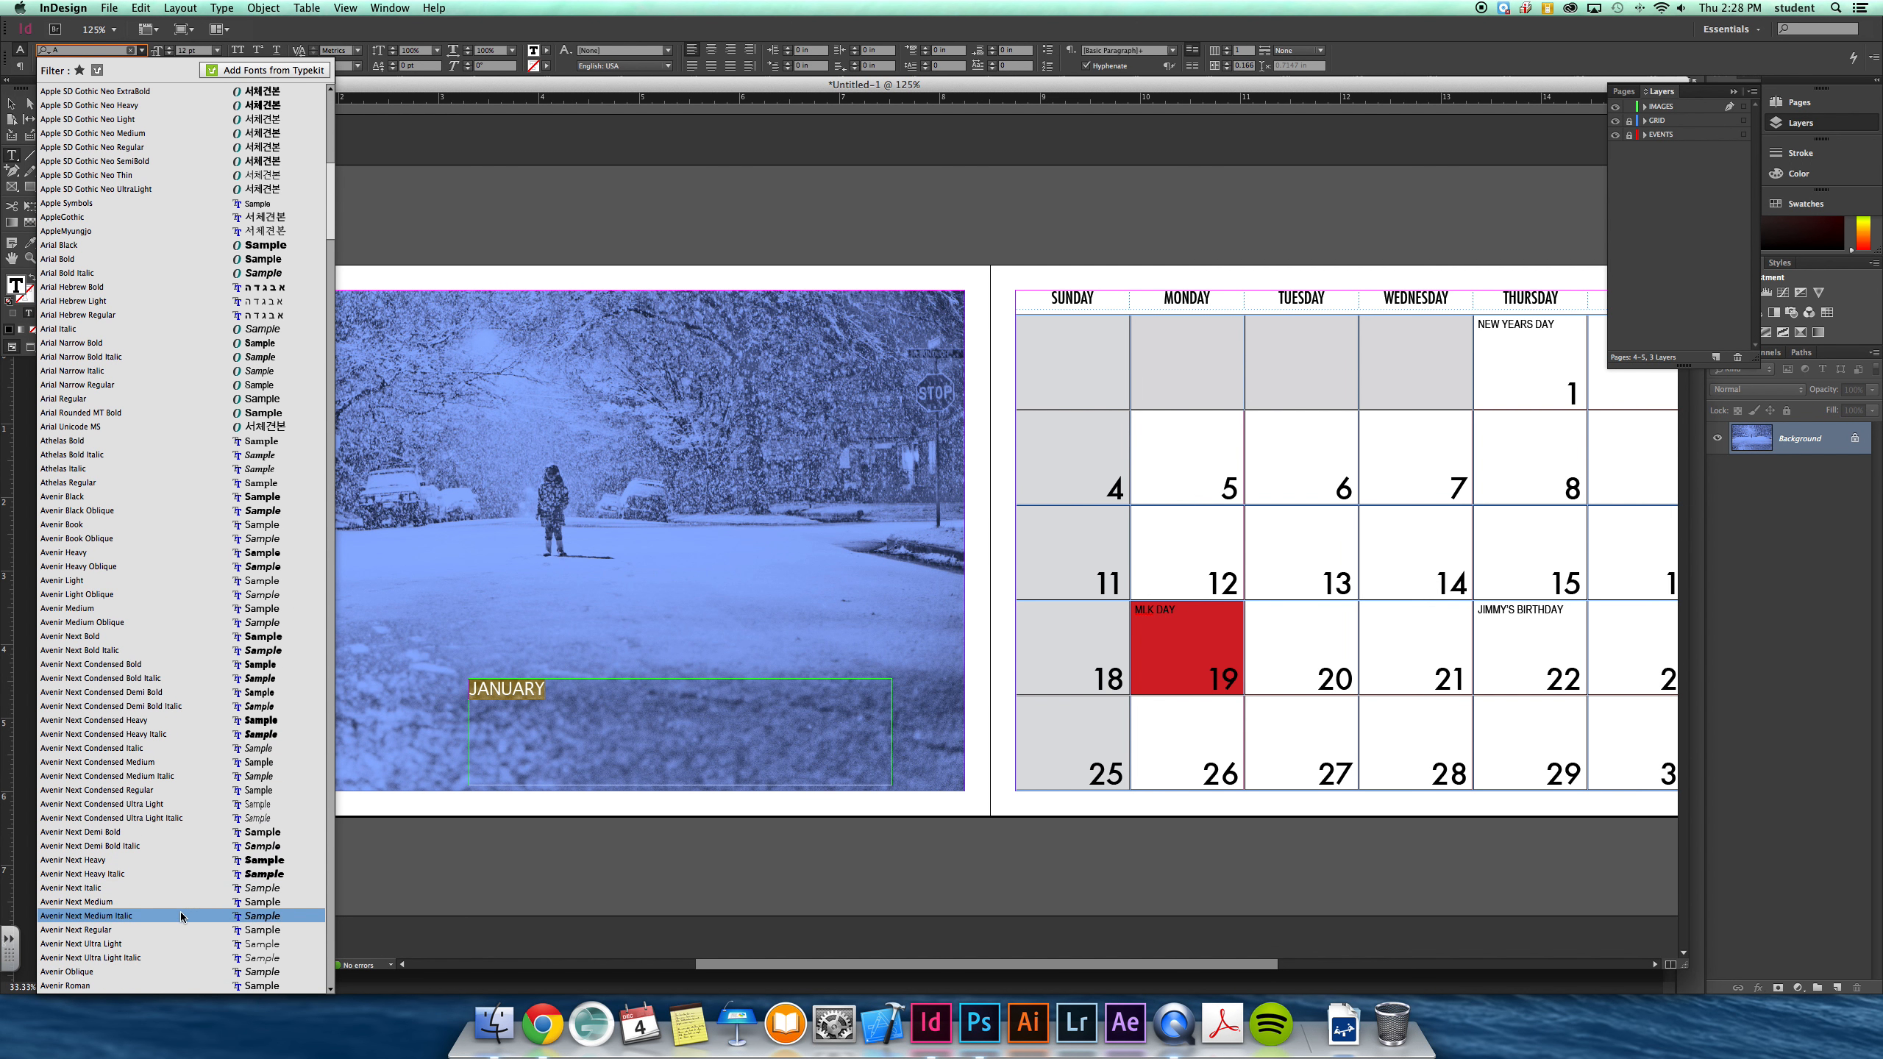
click(124, 638)
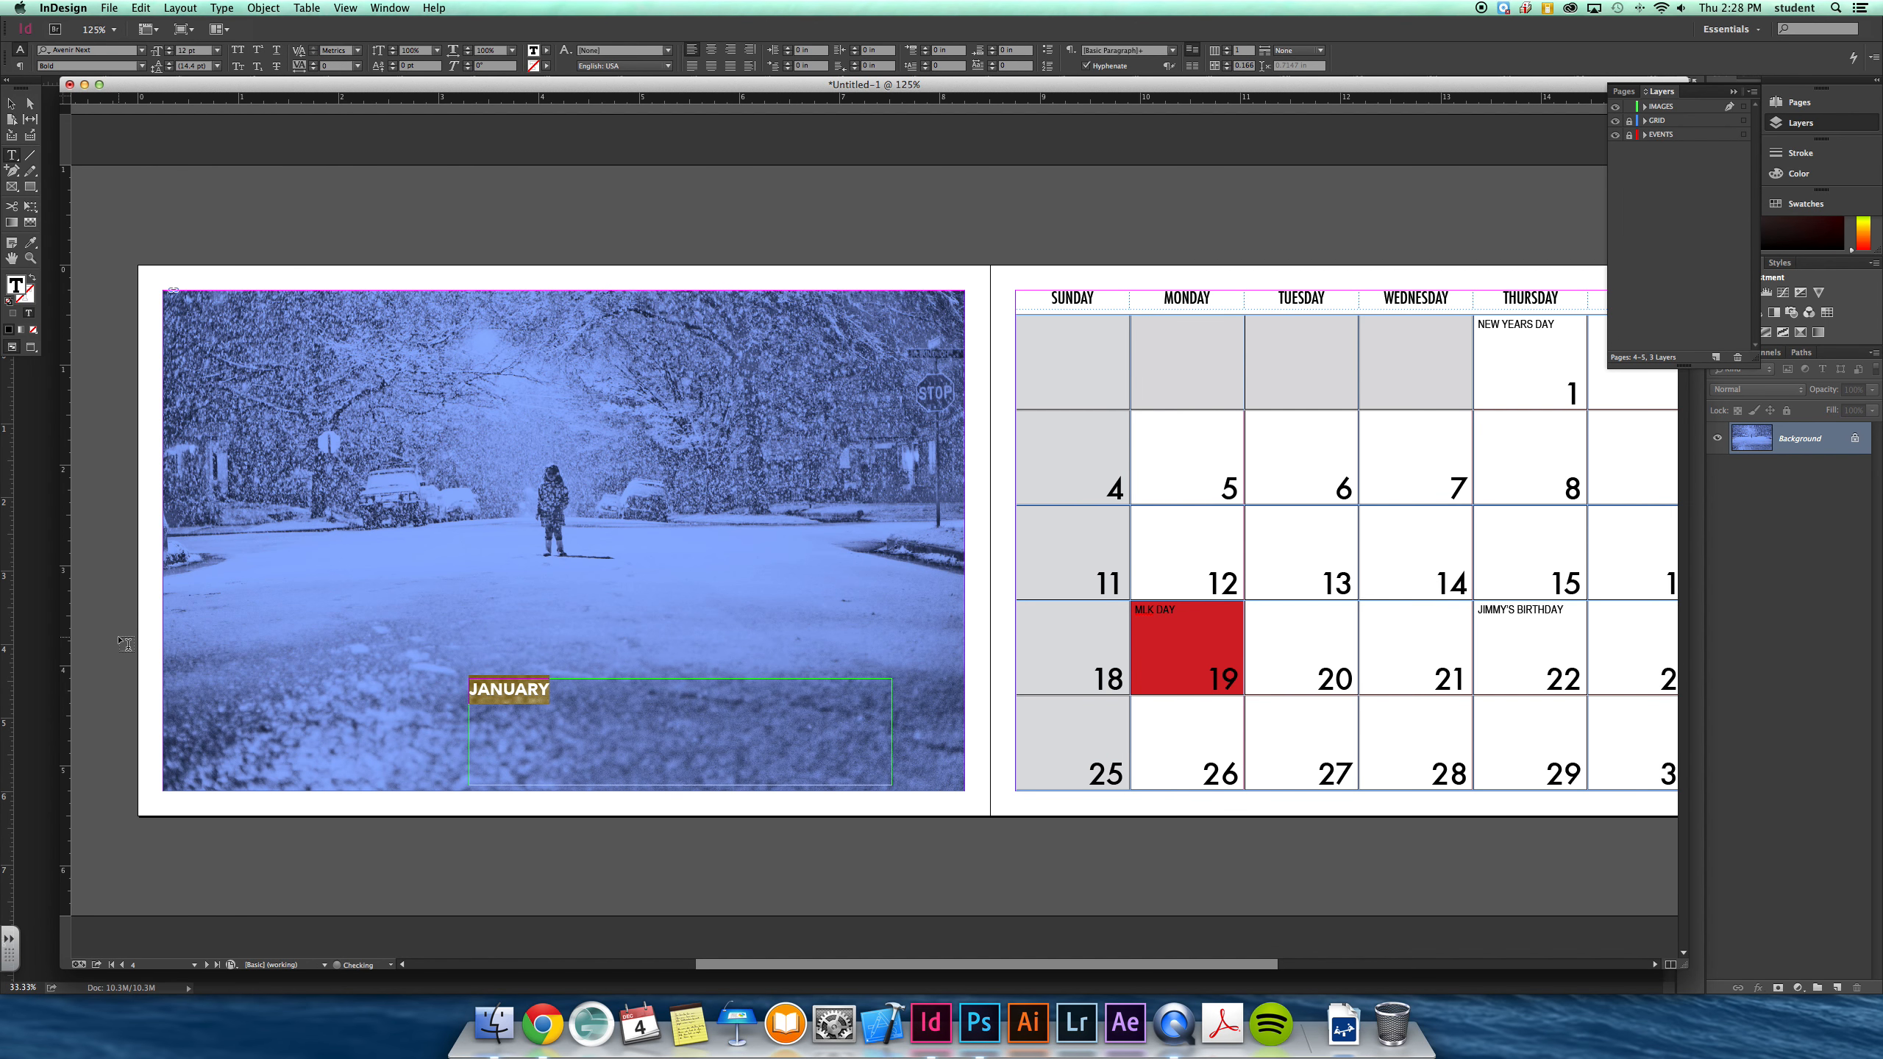
Step: Enlarge the JANUARY text to 72 pt, and widen and reposition its frame so the whole word fits near the photo's lower edge
click(216, 50)
click(219, 277)
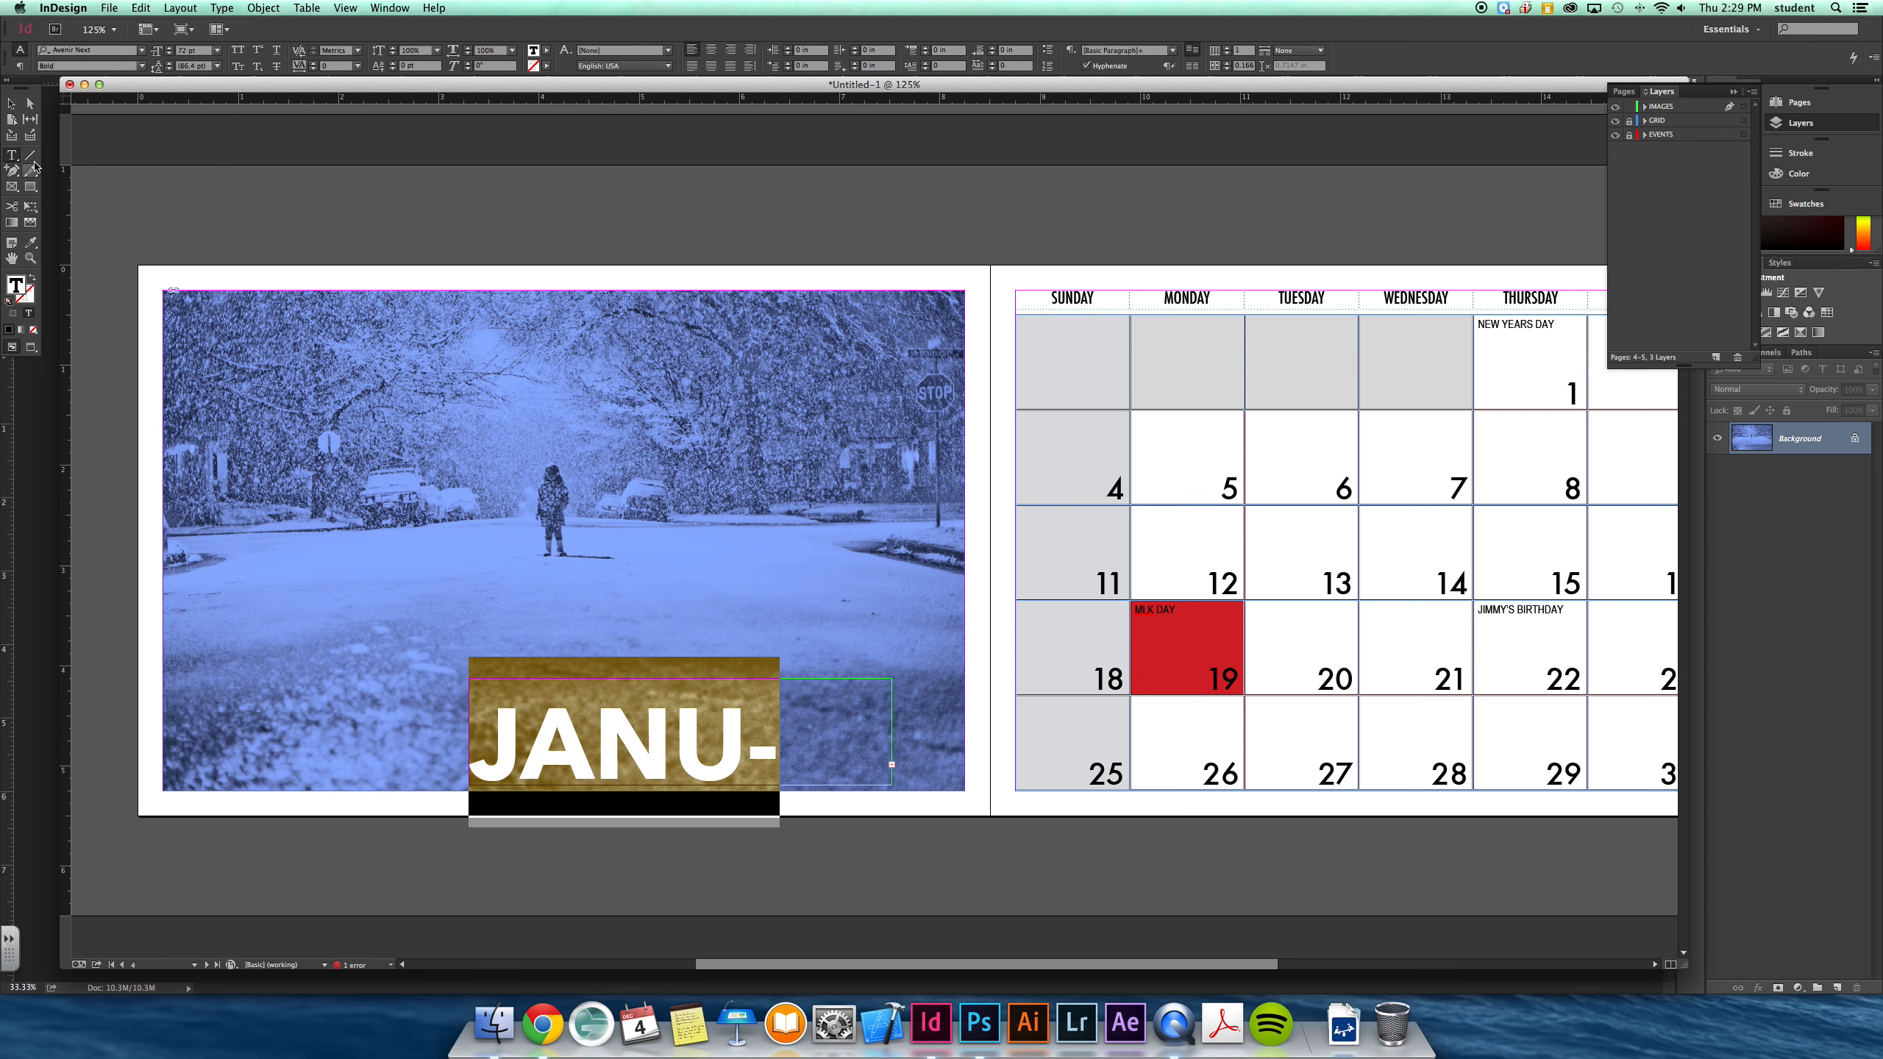
click(13, 108)
drag(468, 732, 367, 723)
drag(673, 742, 700, 727)
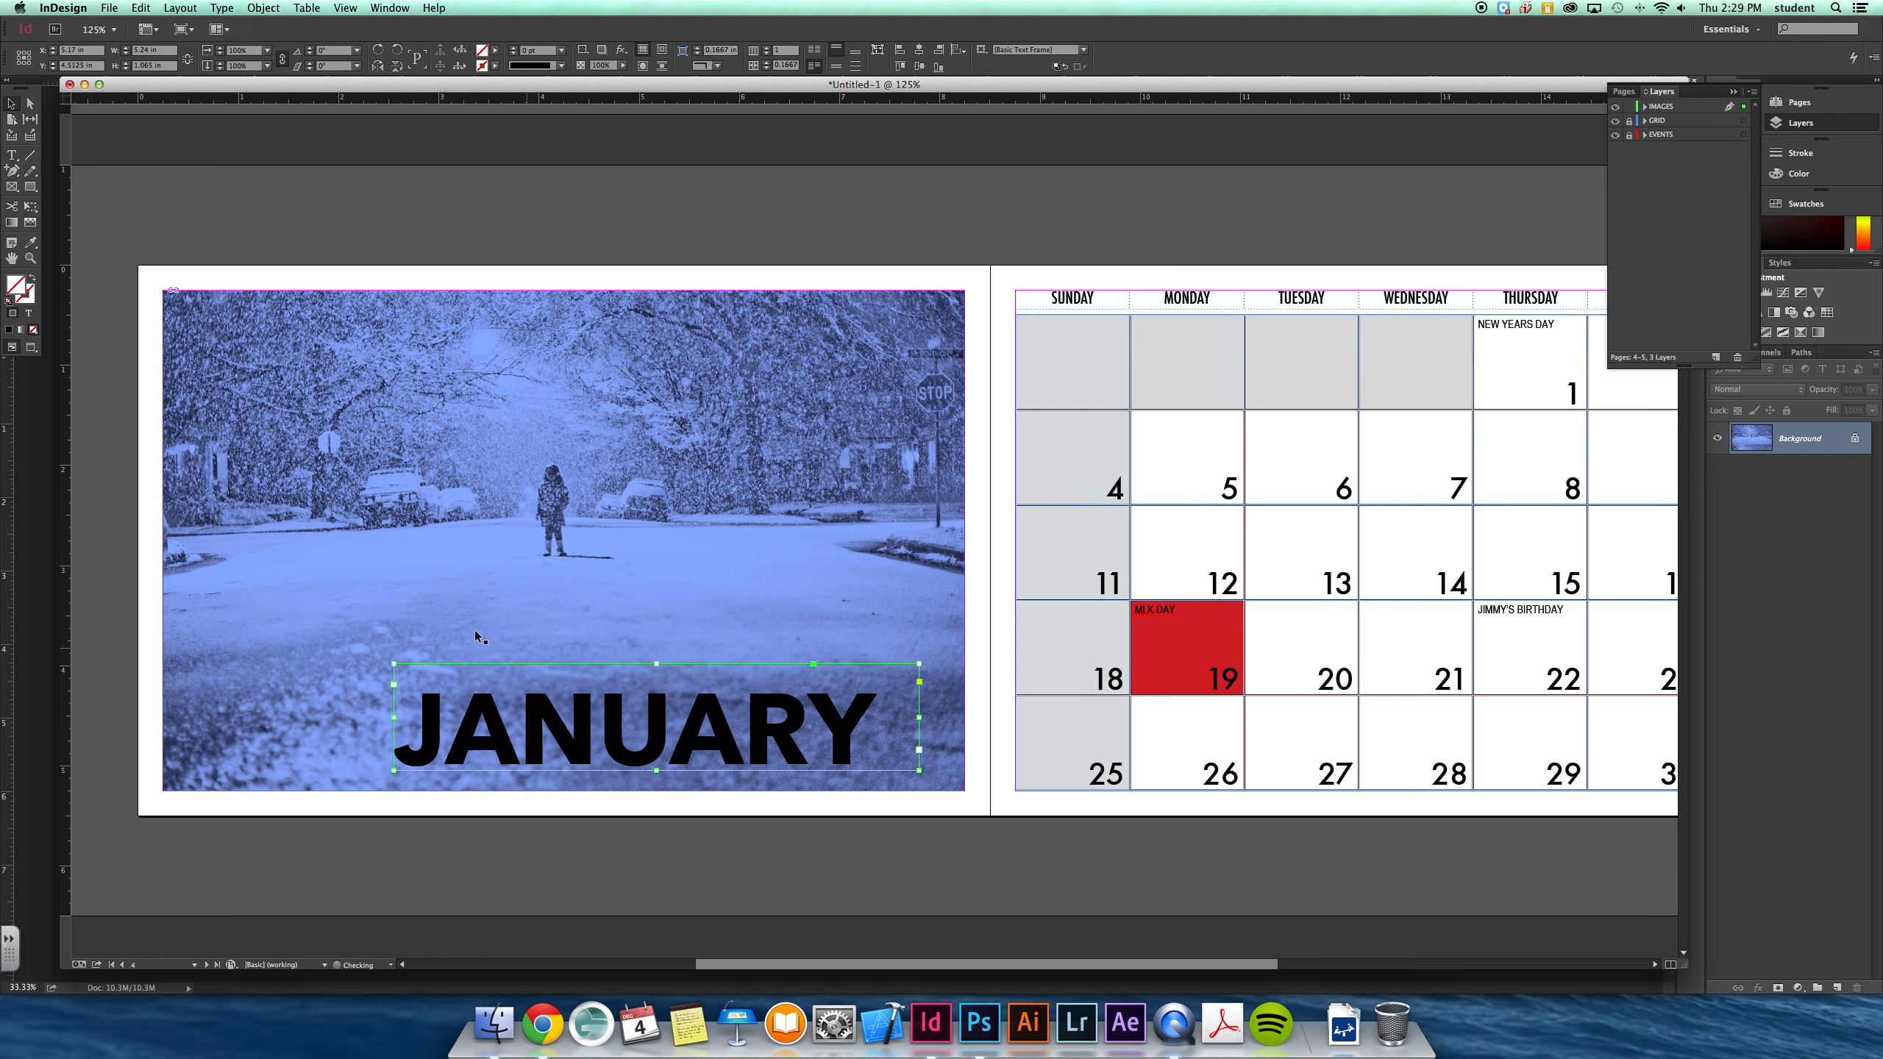
Step: Set the size of the JANUARY text to 50 pt
click(10, 157)
click(522, 737)
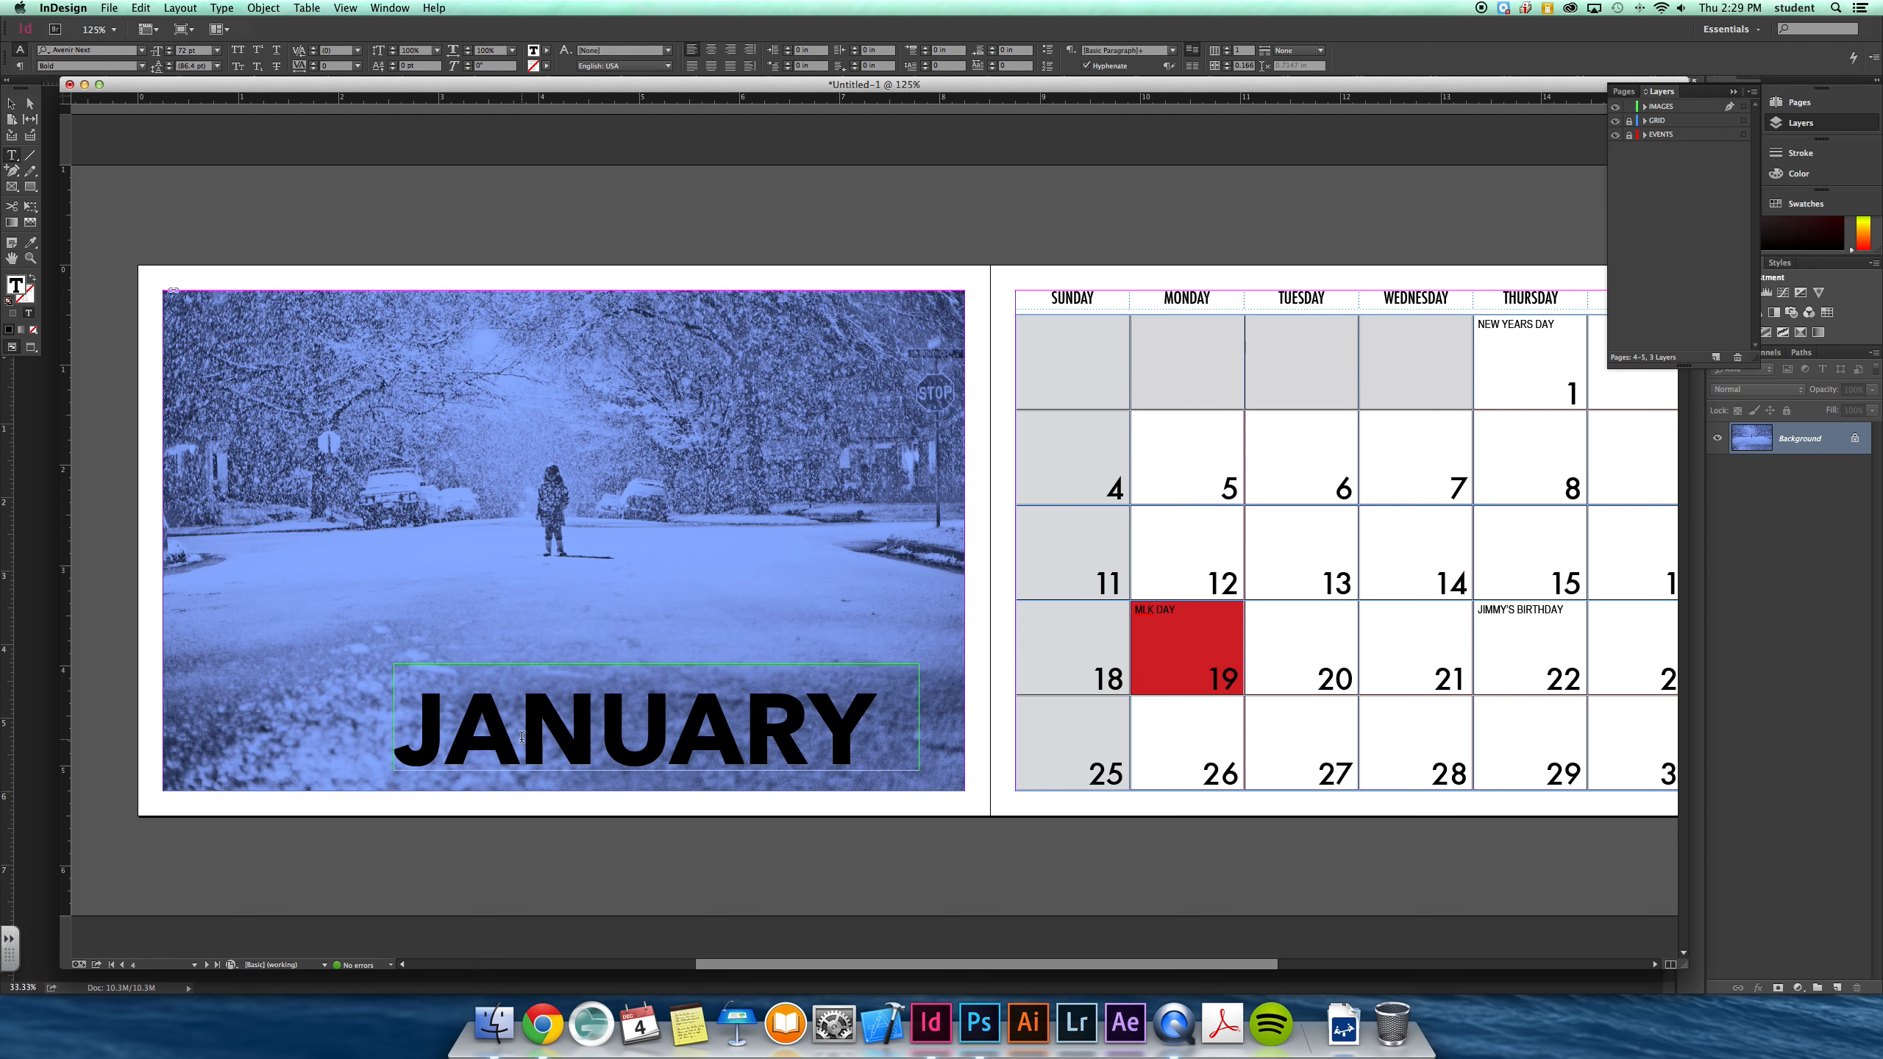
double_click(564, 734)
click(191, 51)
key(Return)
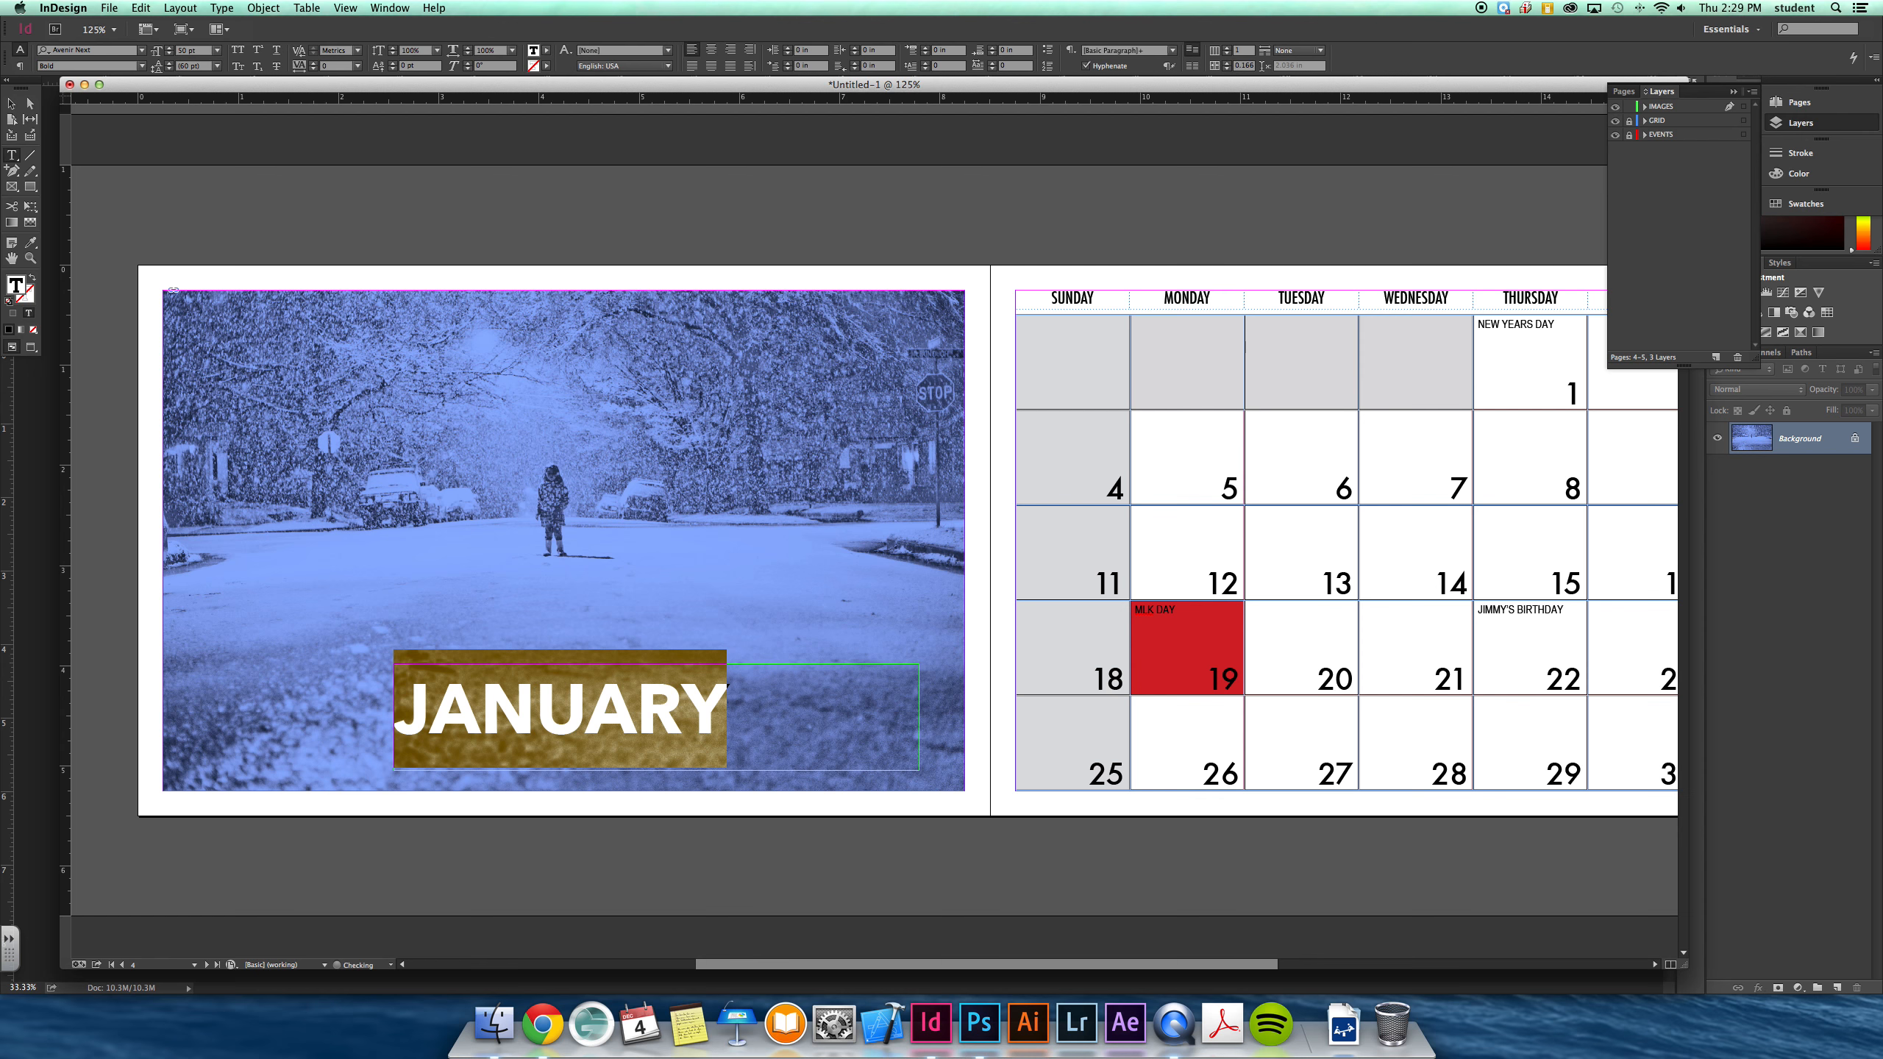
Step: Color the JANUARY text with the [Paper] swatch and reduce its frame's opacity to about 60%
click(1805, 203)
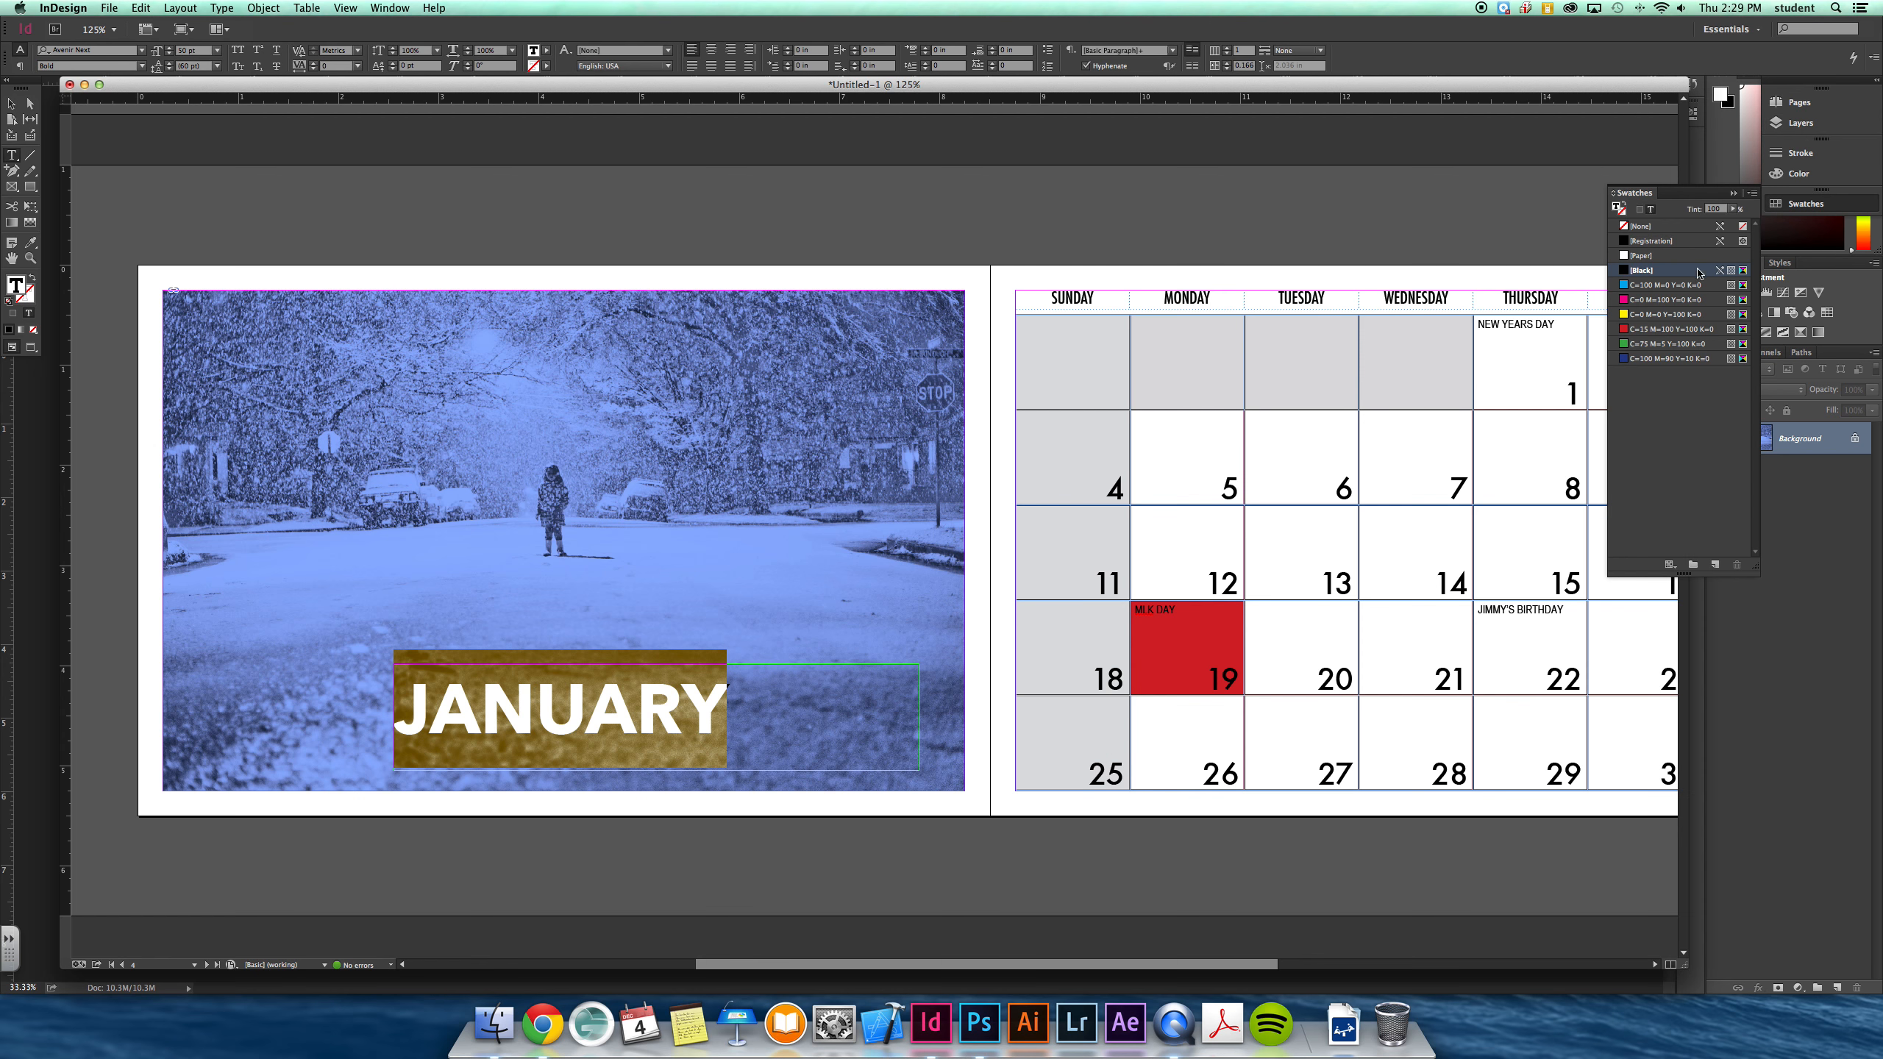
click(1670, 256)
click(8, 101)
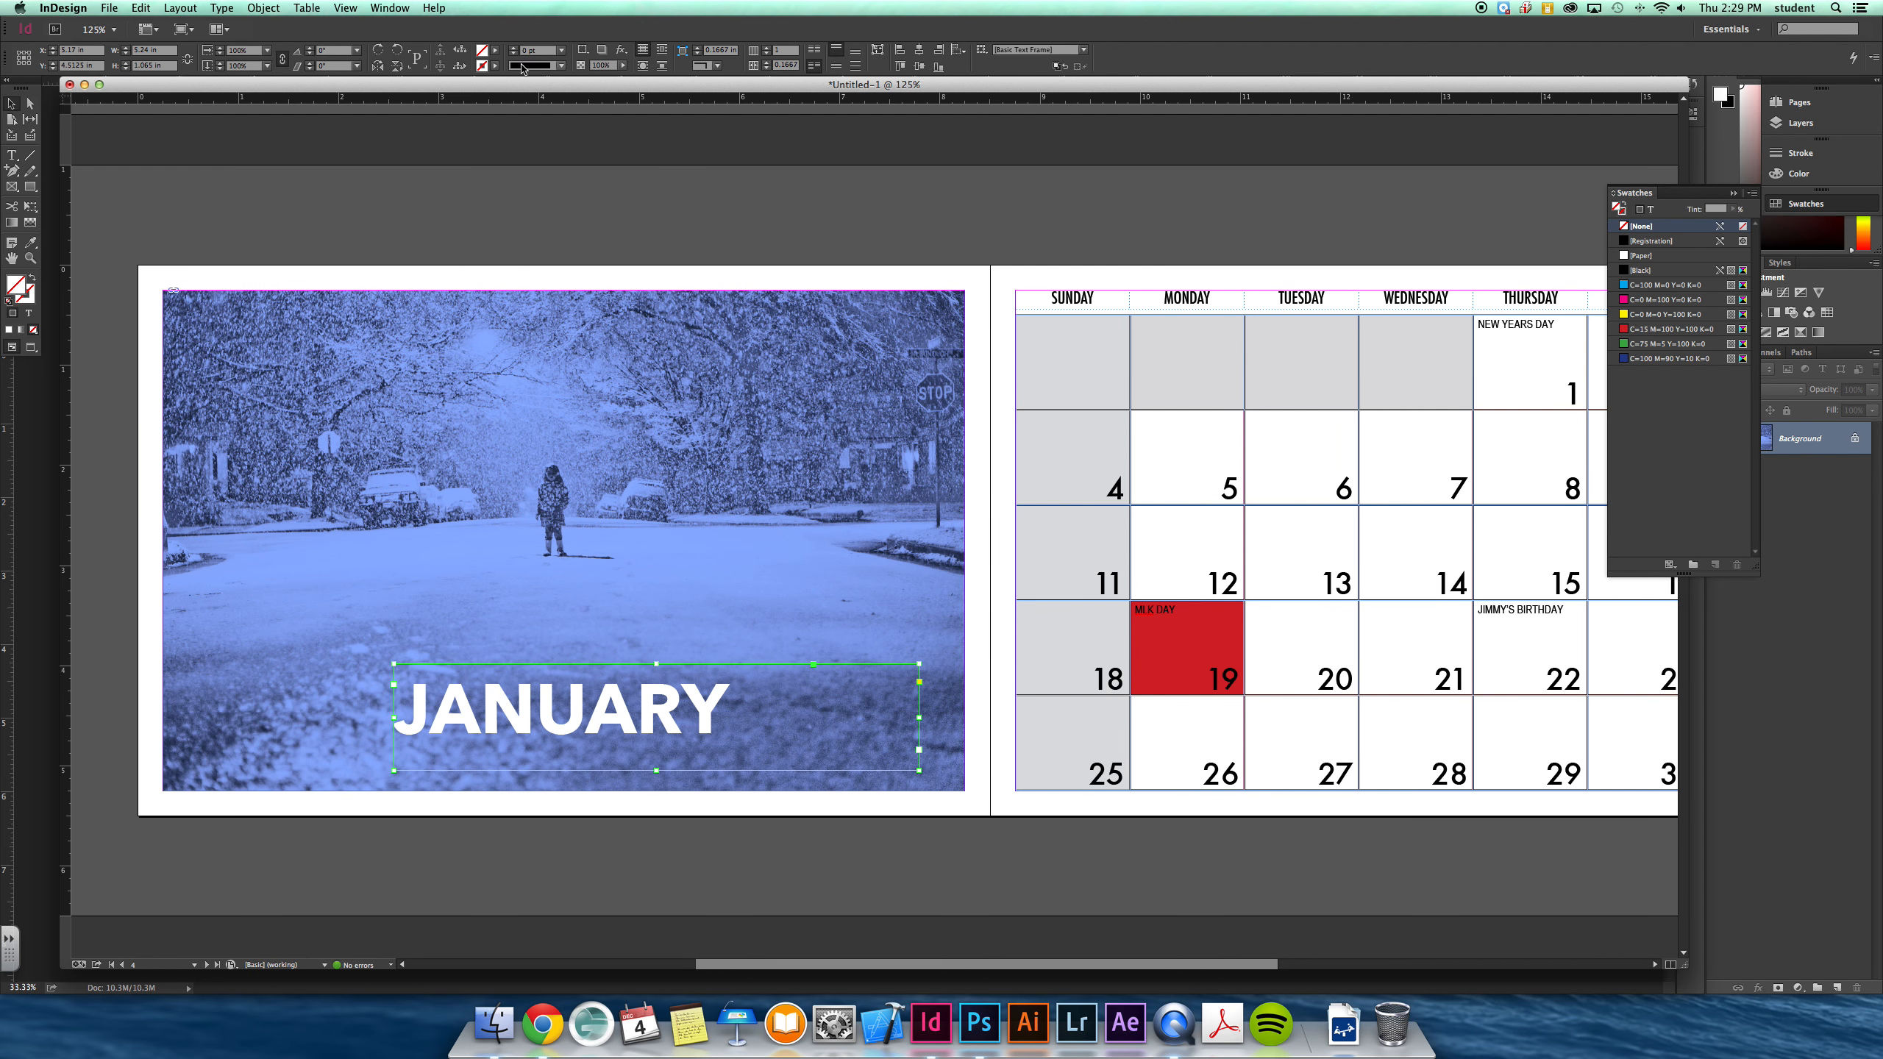
click(626, 69)
drag(626, 79, 602, 80)
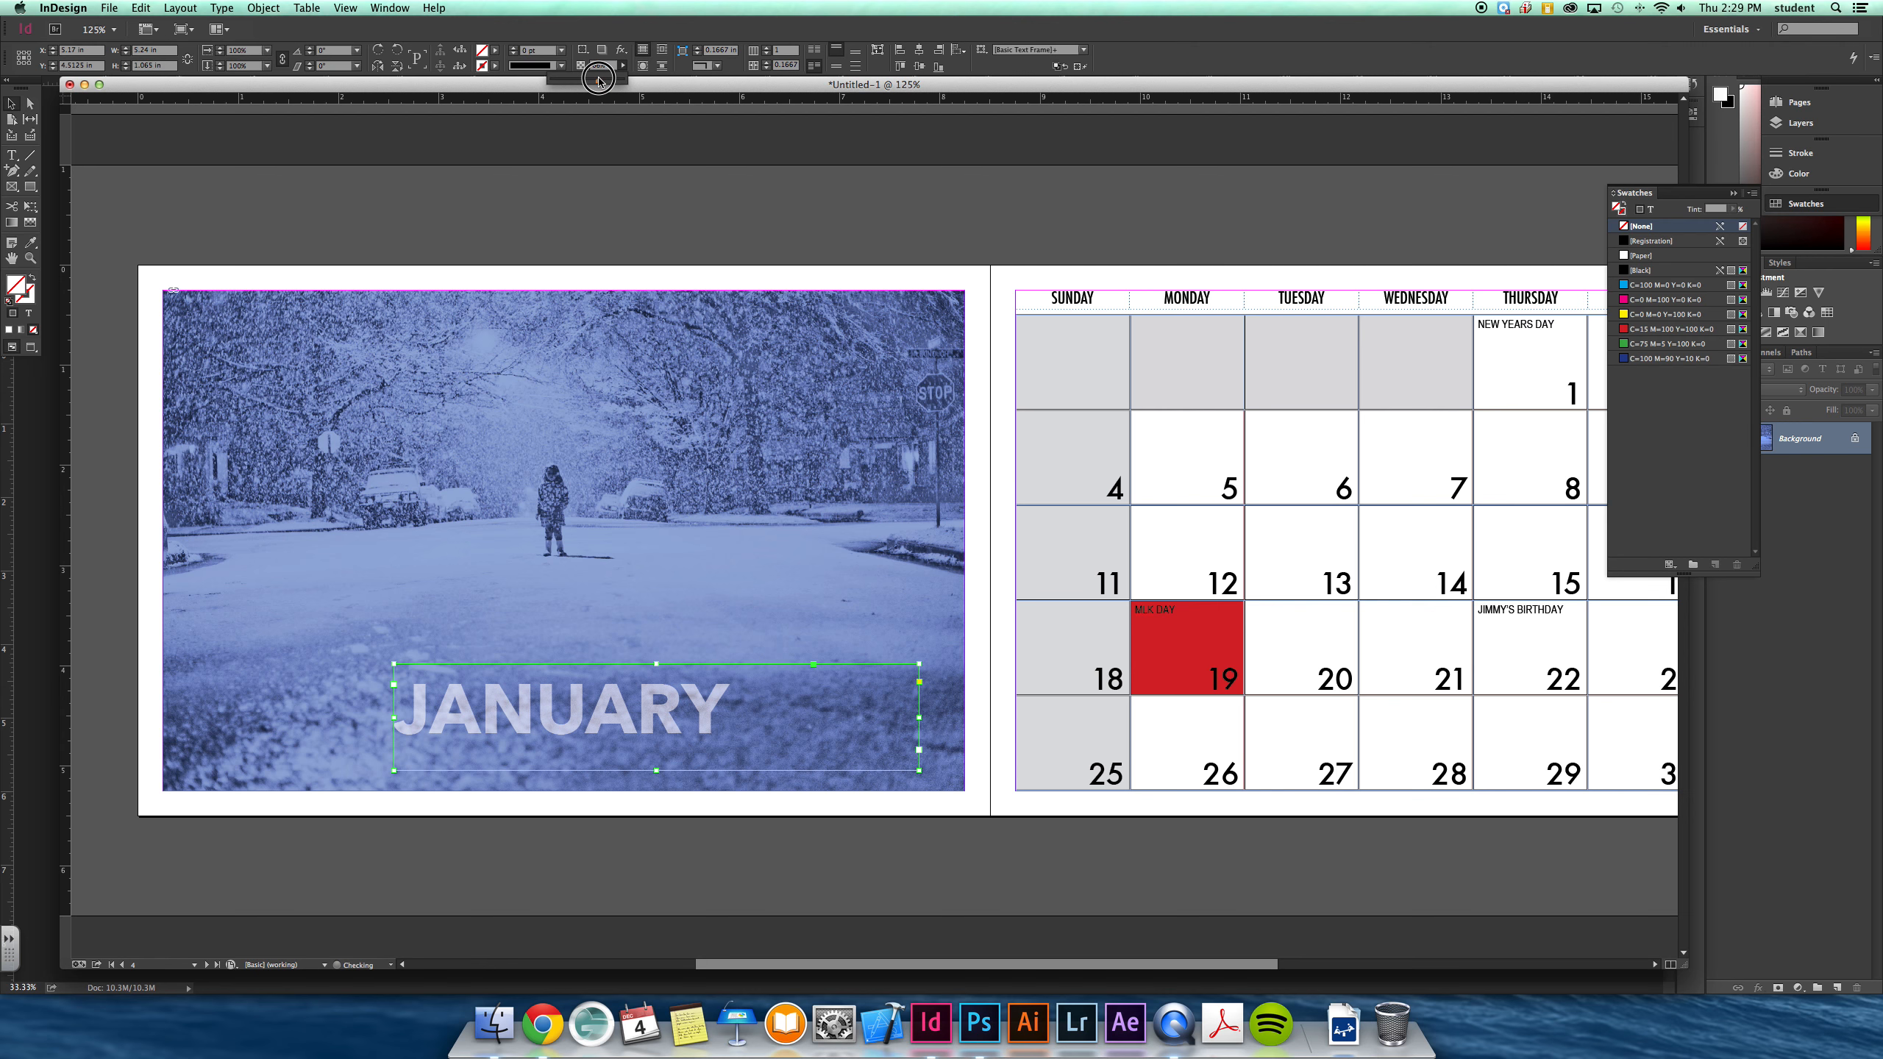
click(564, 540)
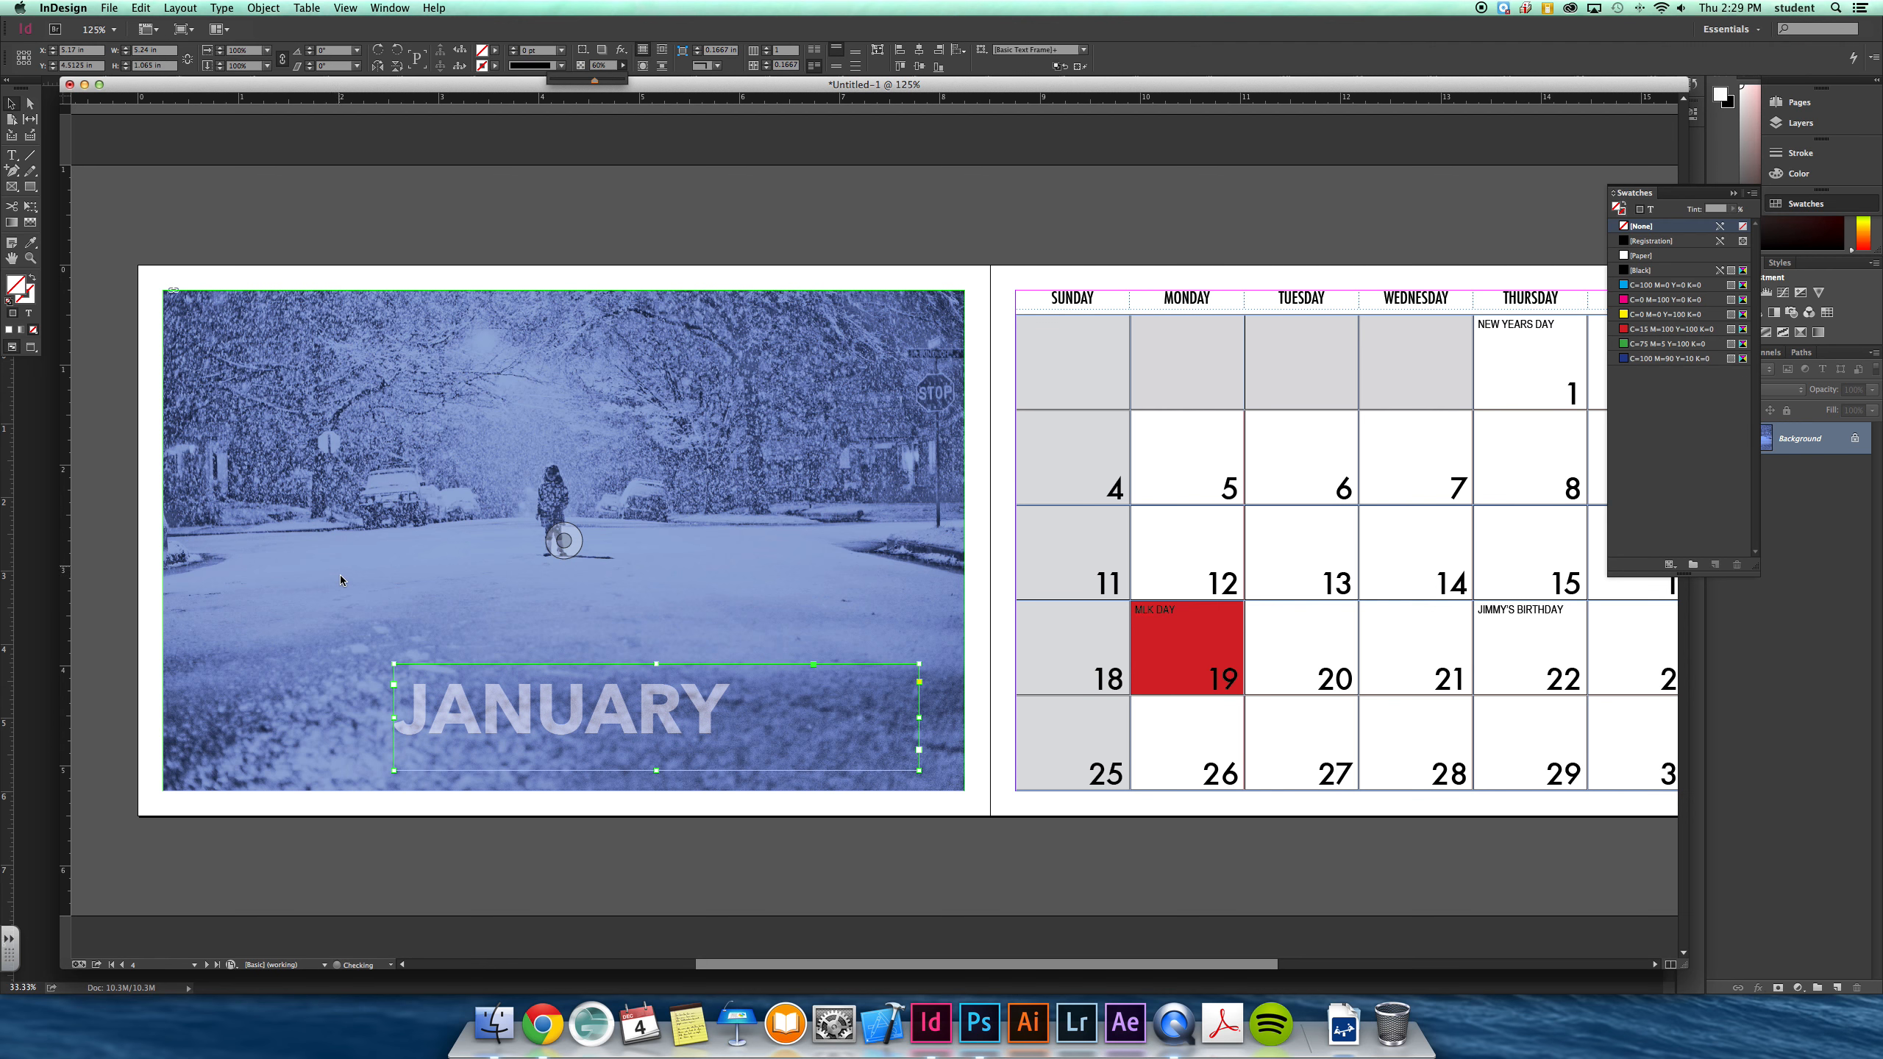
click(345, 582)
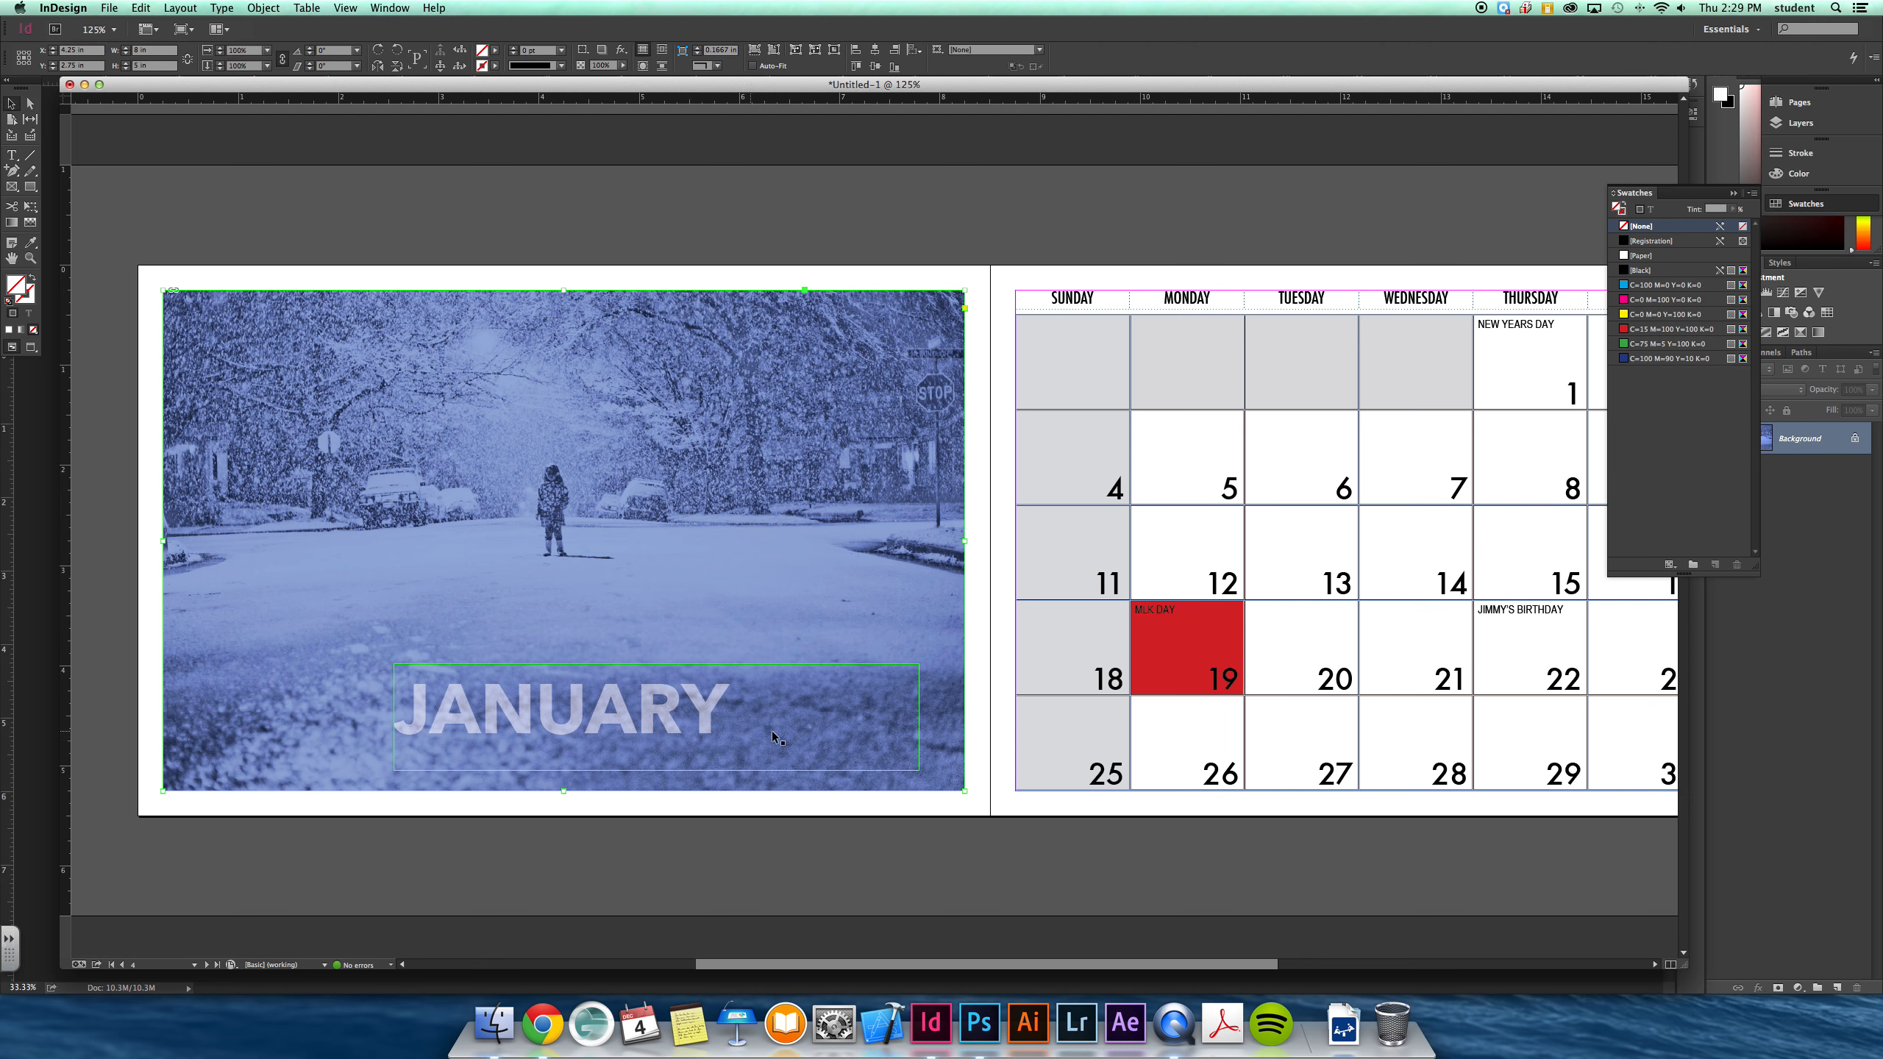
Step: Narrow the JANUARY text frame to fit the word and move it into the photo's lower-right corner
click(905, 716)
drag(919, 717, 751, 716)
drag(604, 707, 808, 733)
key(Down)
key(Down)
key(Down)
key(Down)
key(Down)
key(Down)
key(Down)
key(Down)
key(Down)
key(Down)
key(Down)
key(Down)
key(Down)
key(Down)
key(Down)
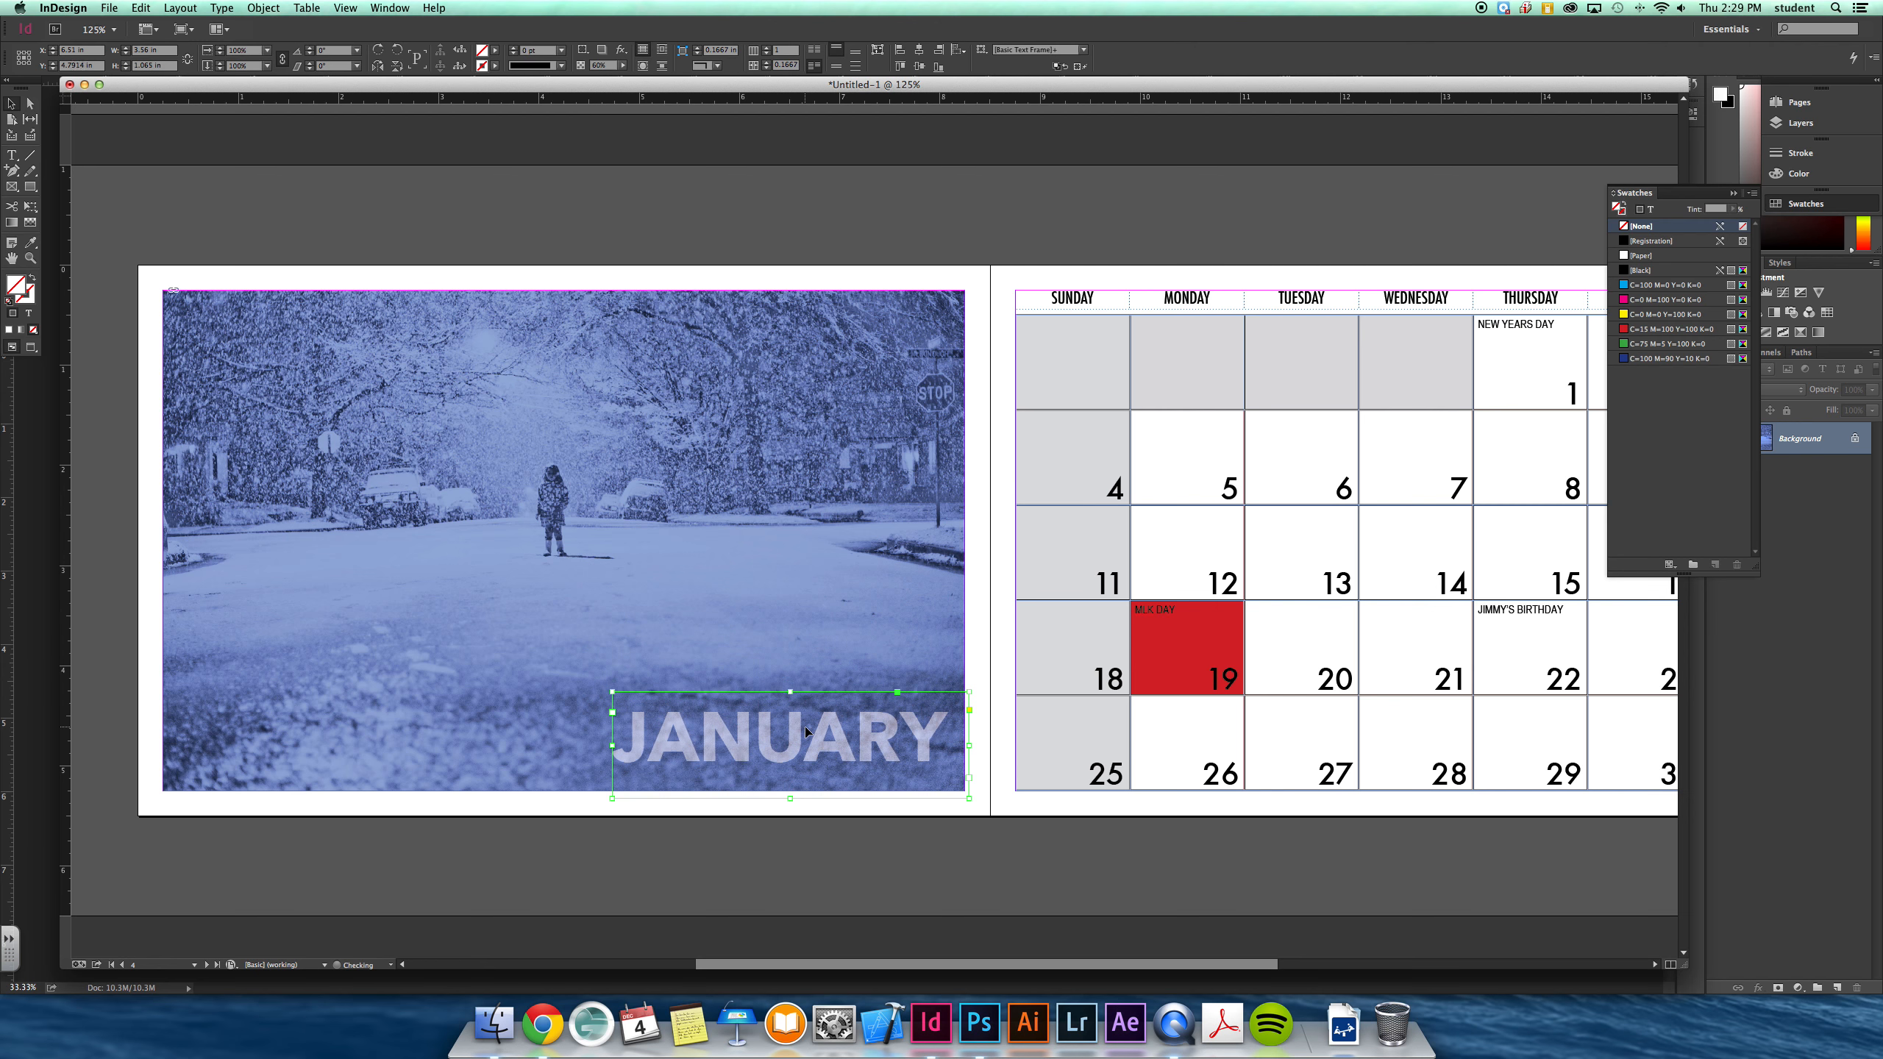
key(Left)
key(Down)
key(Down)
key(Down)
click(563, 541)
Step: Apply a Multiply drop shadow at 75% opacity and 0.0625 in distance to the JANUARY text frame
click(306, 8)
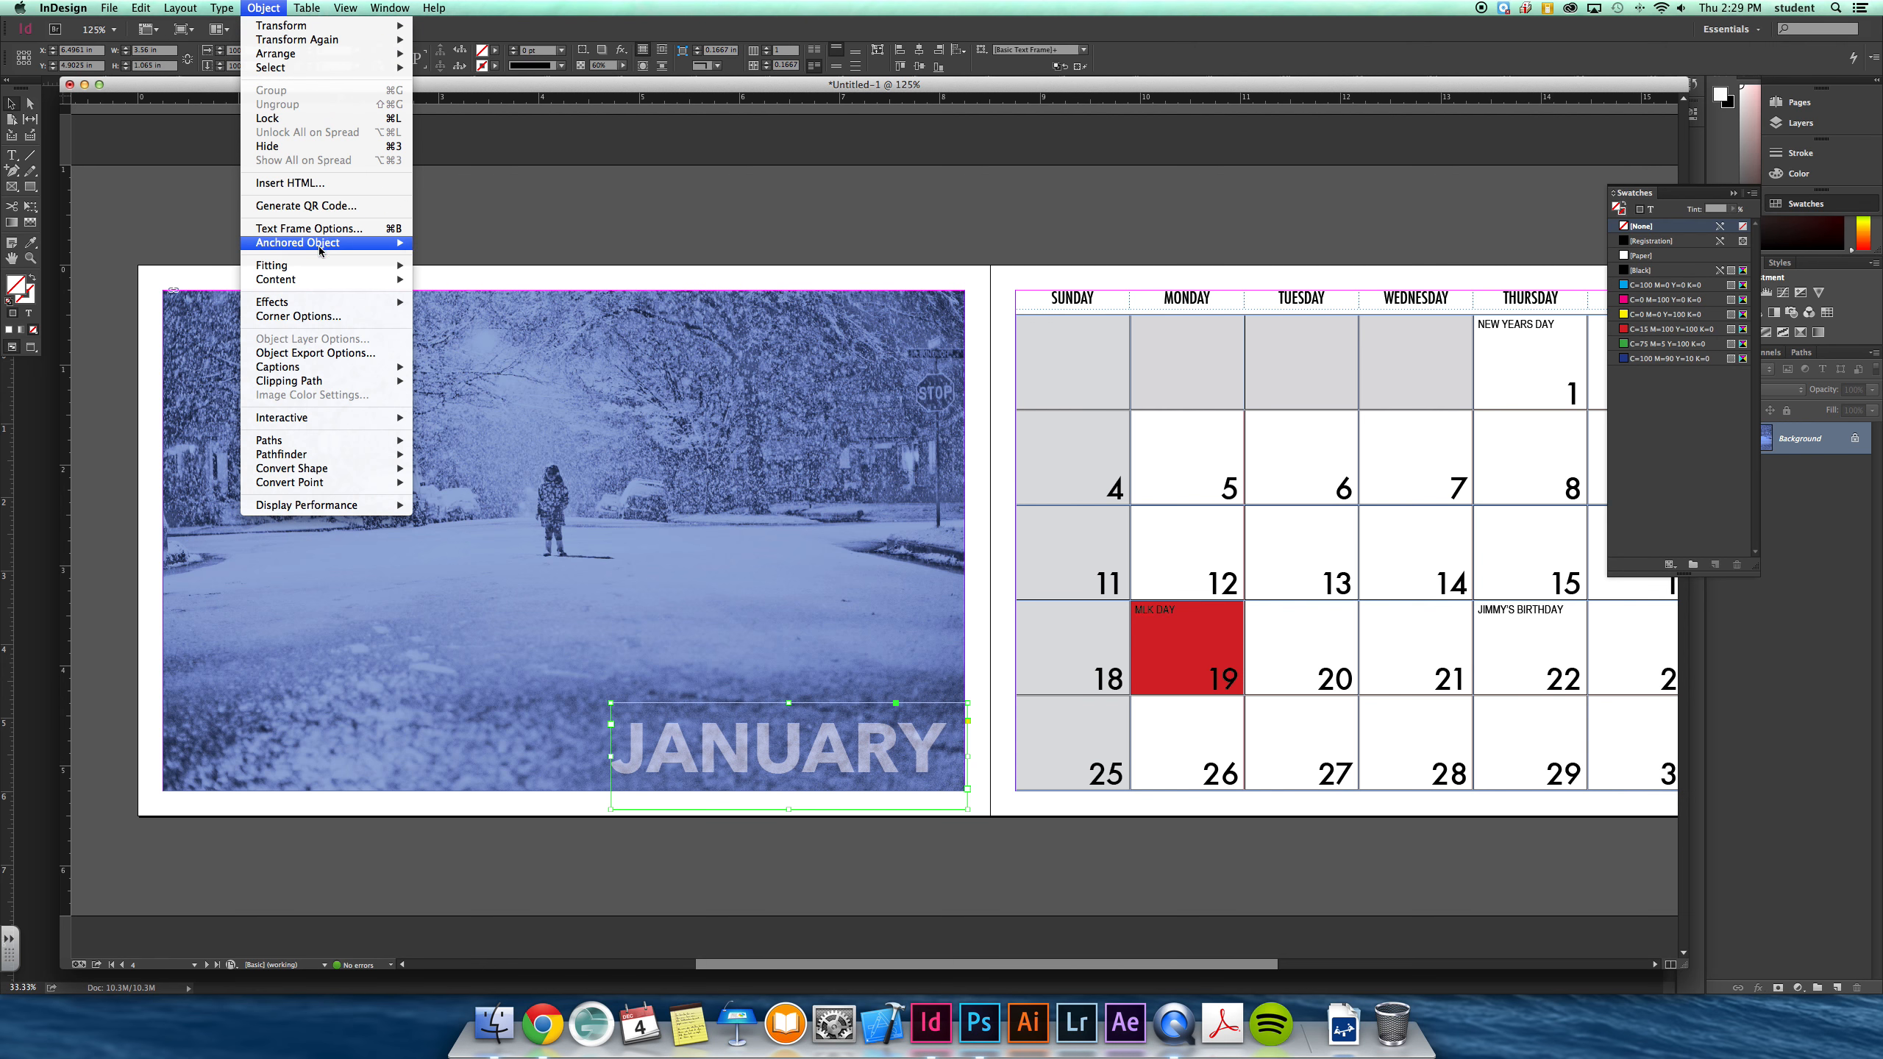
mouse_move(328, 302)
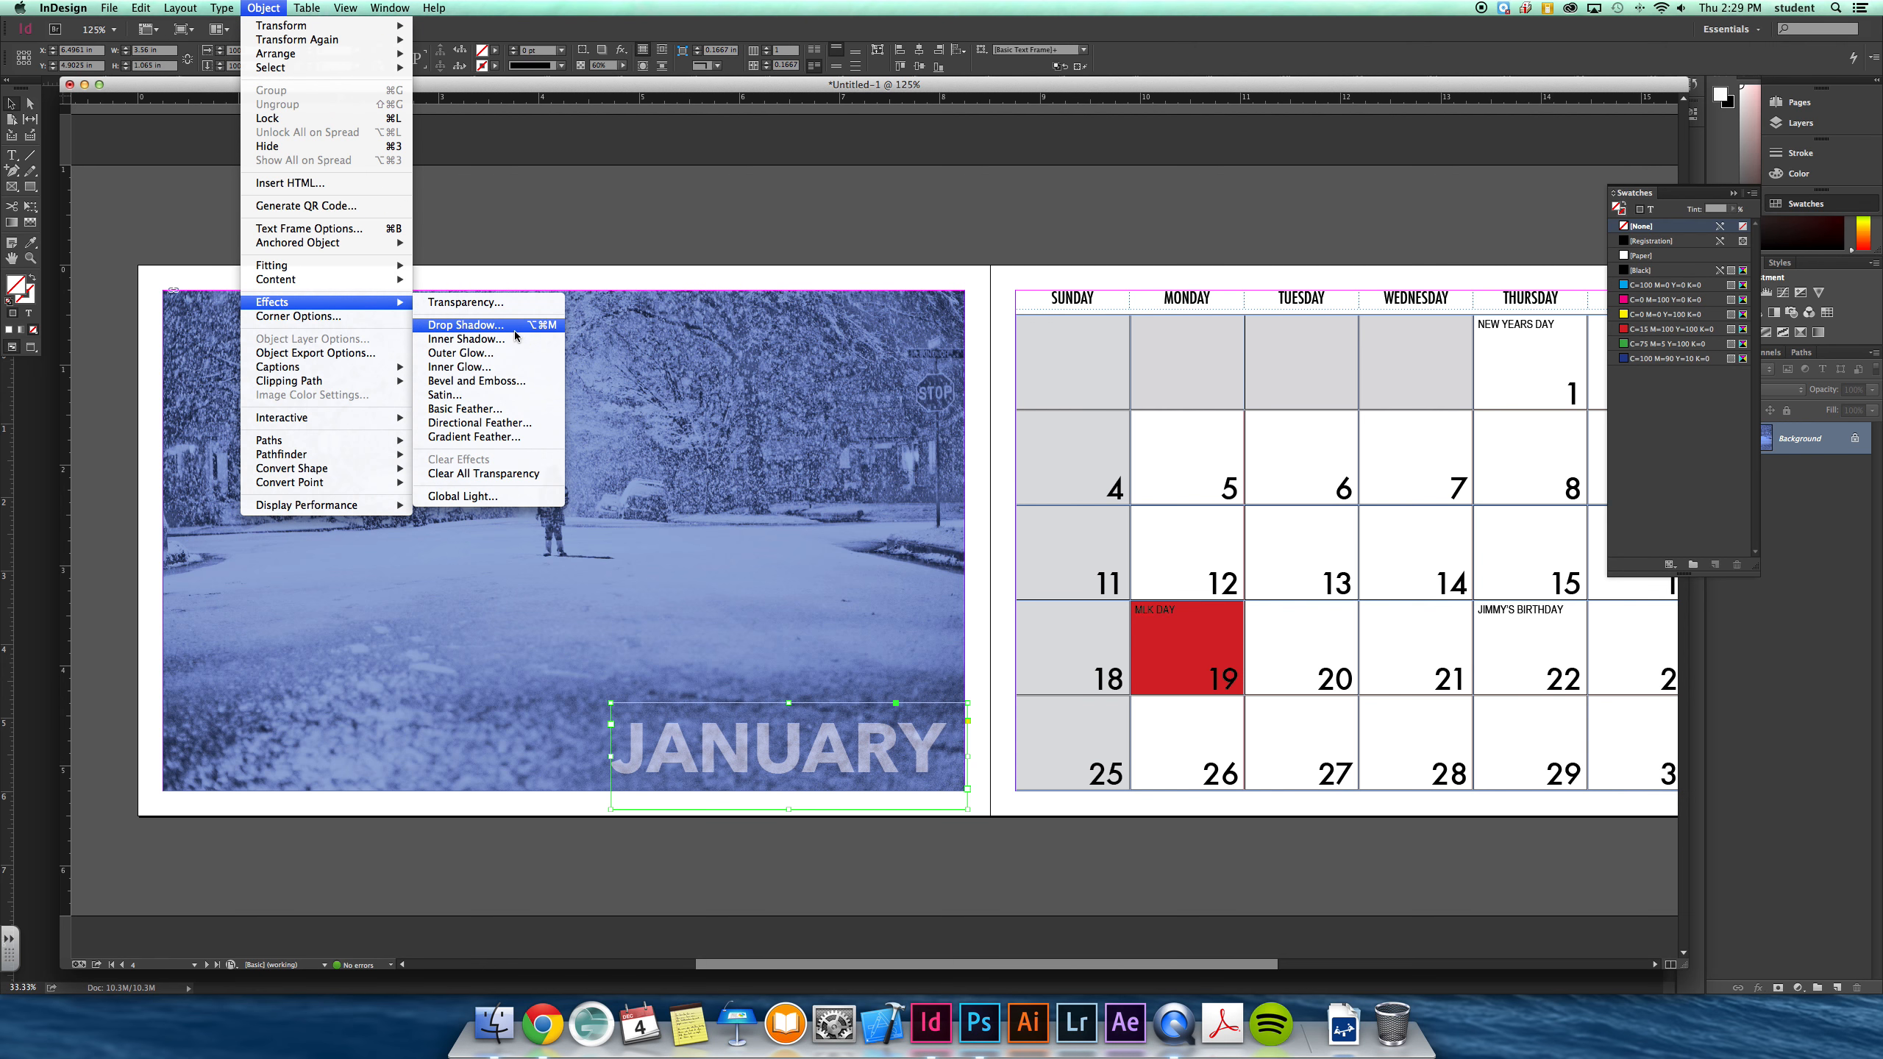
click(517, 328)
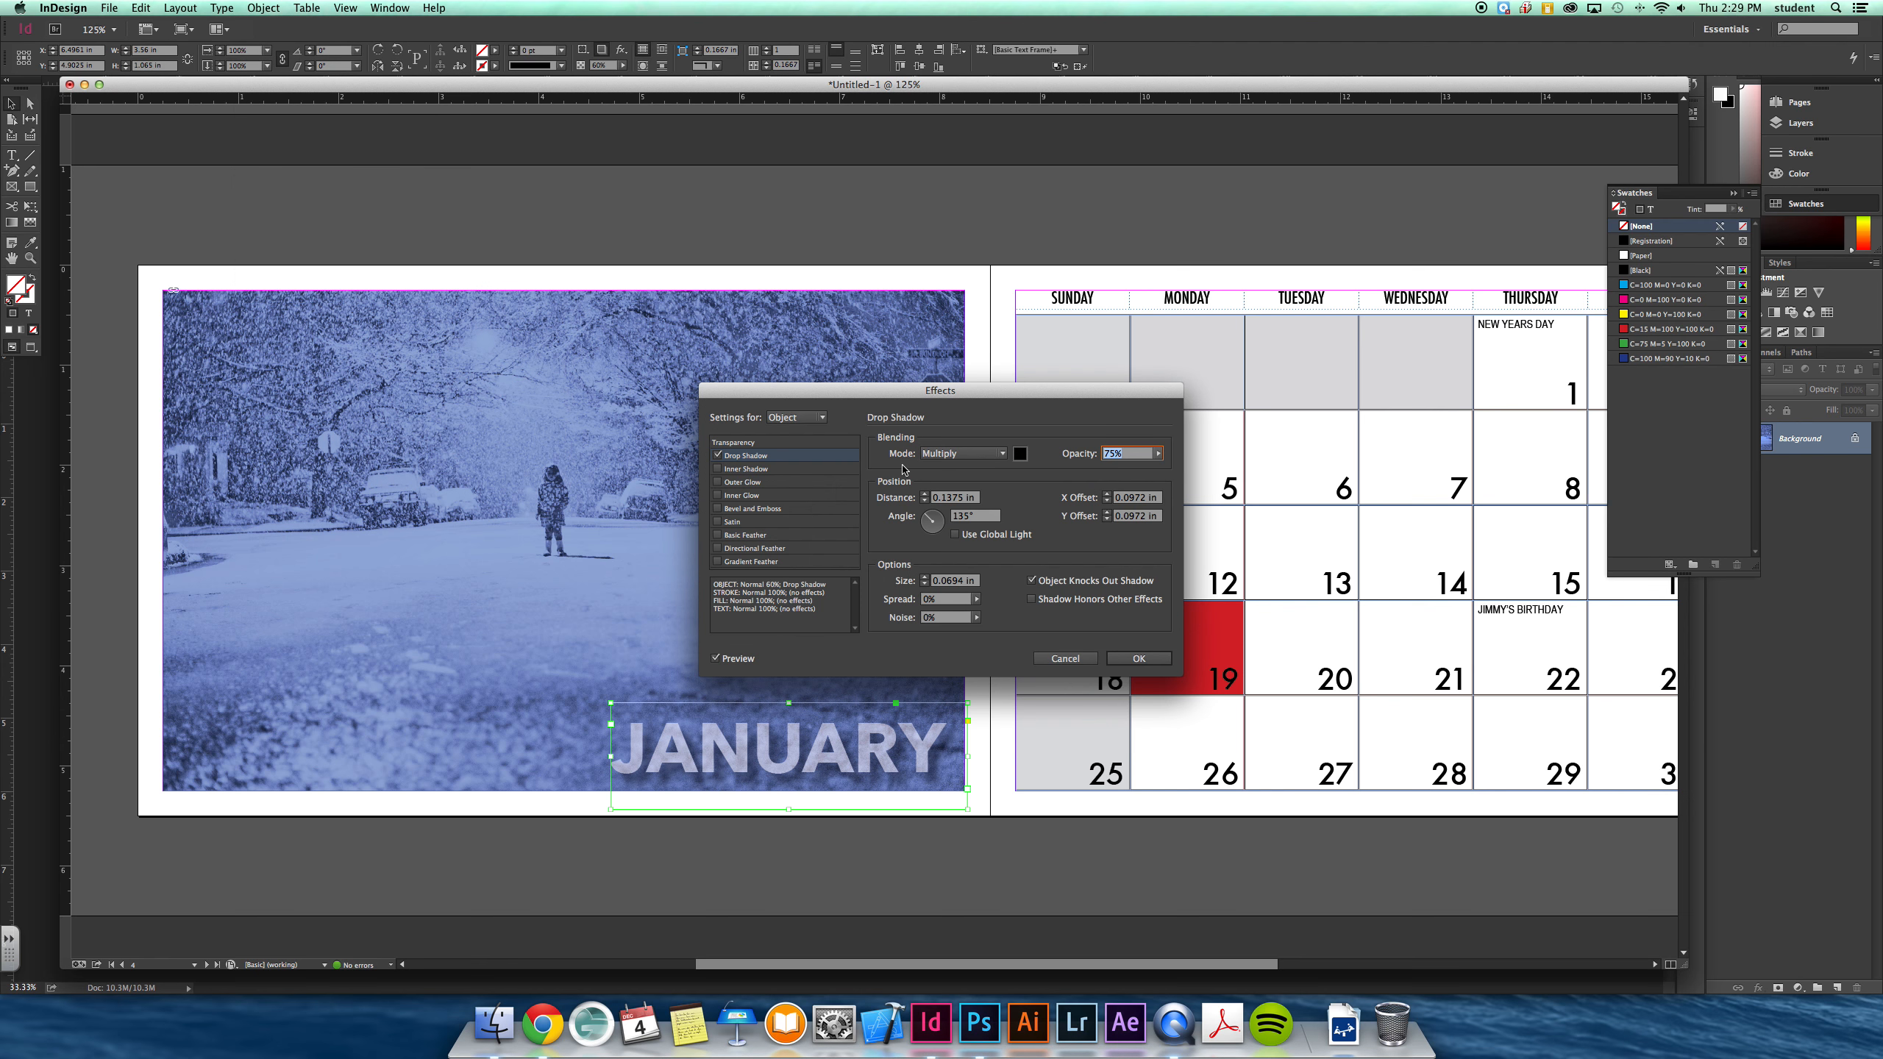
click(1107, 503)
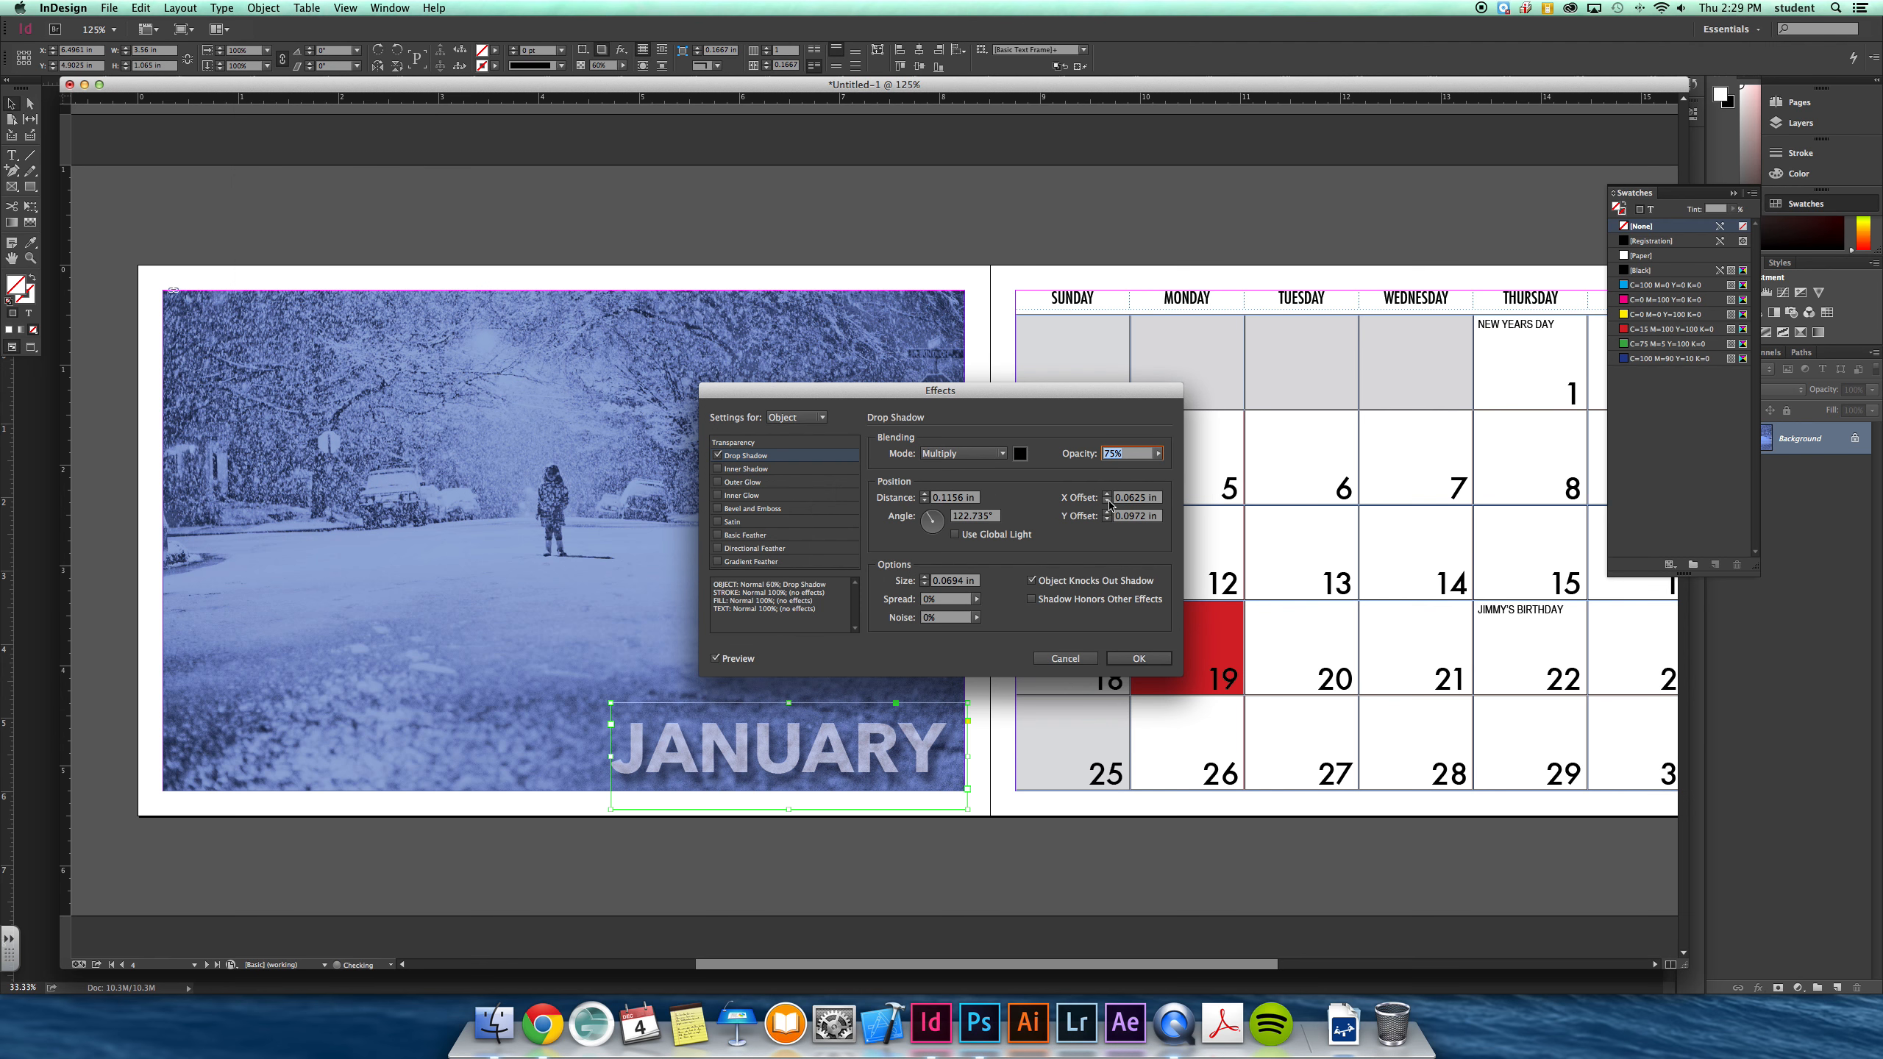
click(1108, 519)
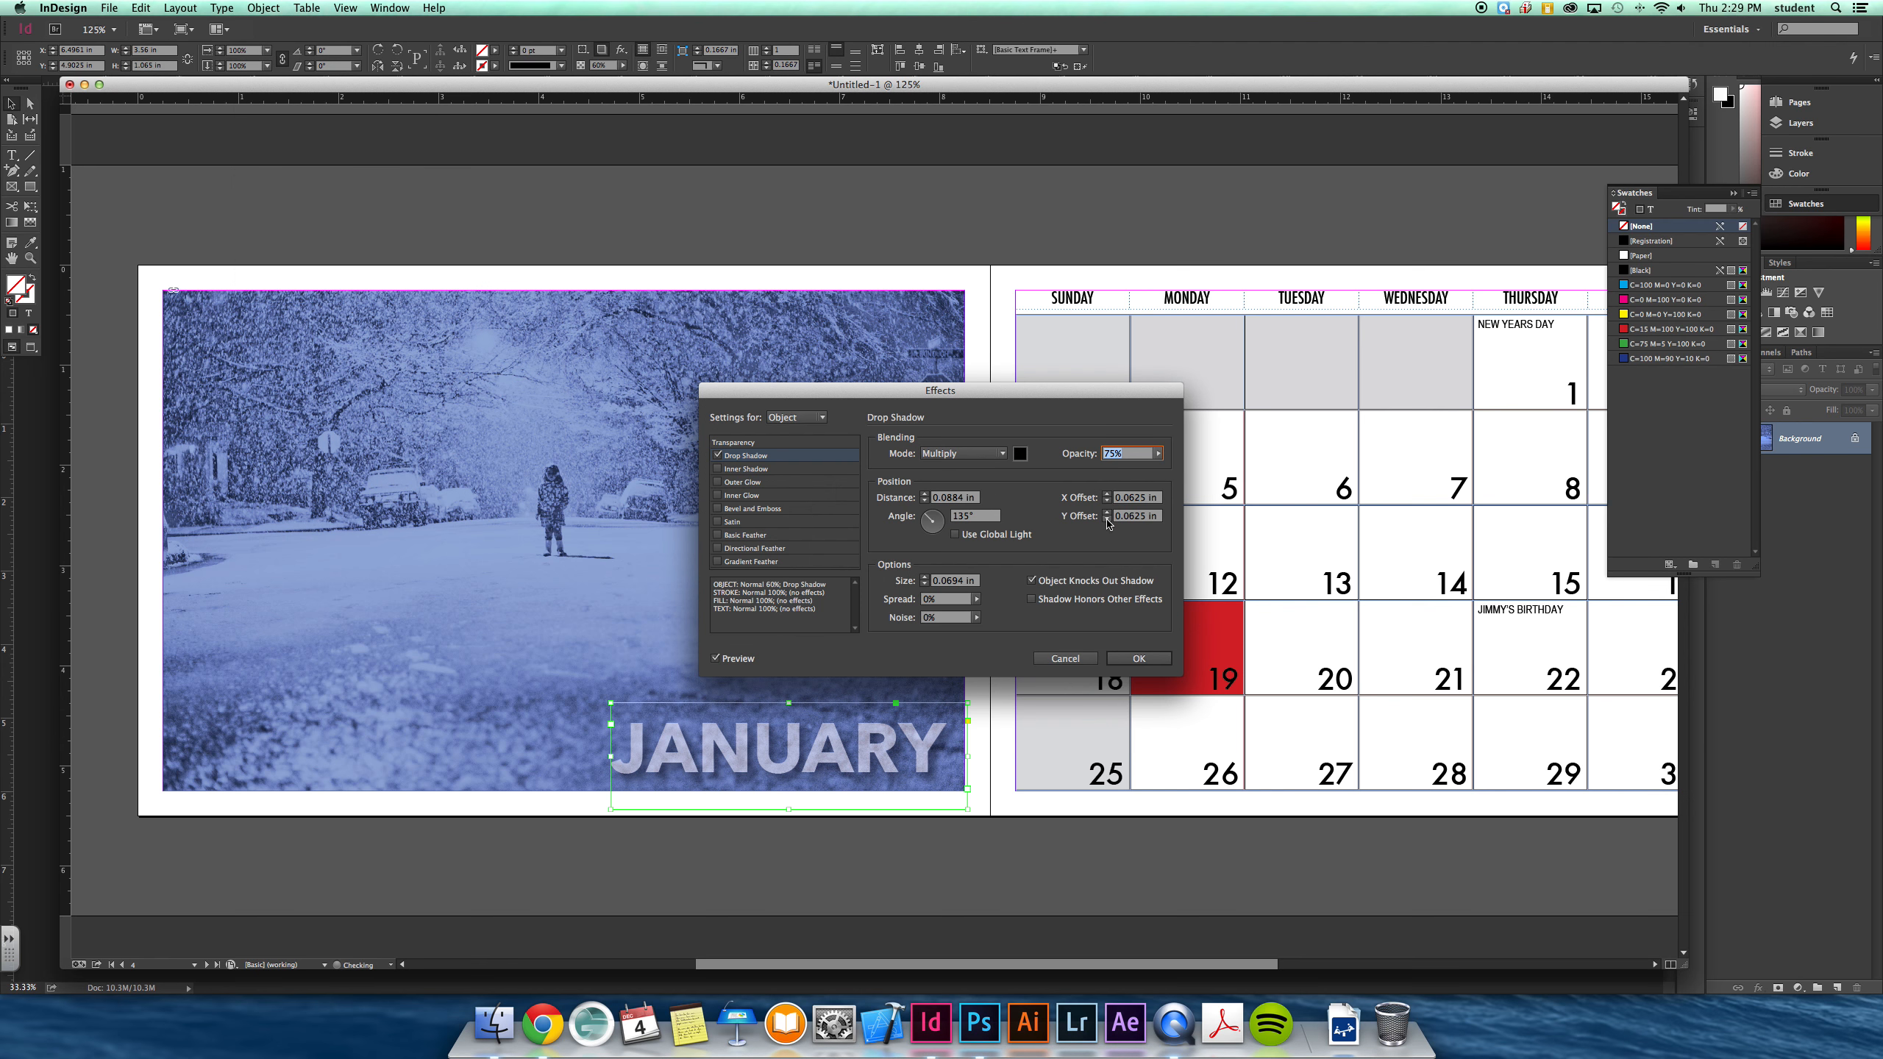
click(926, 502)
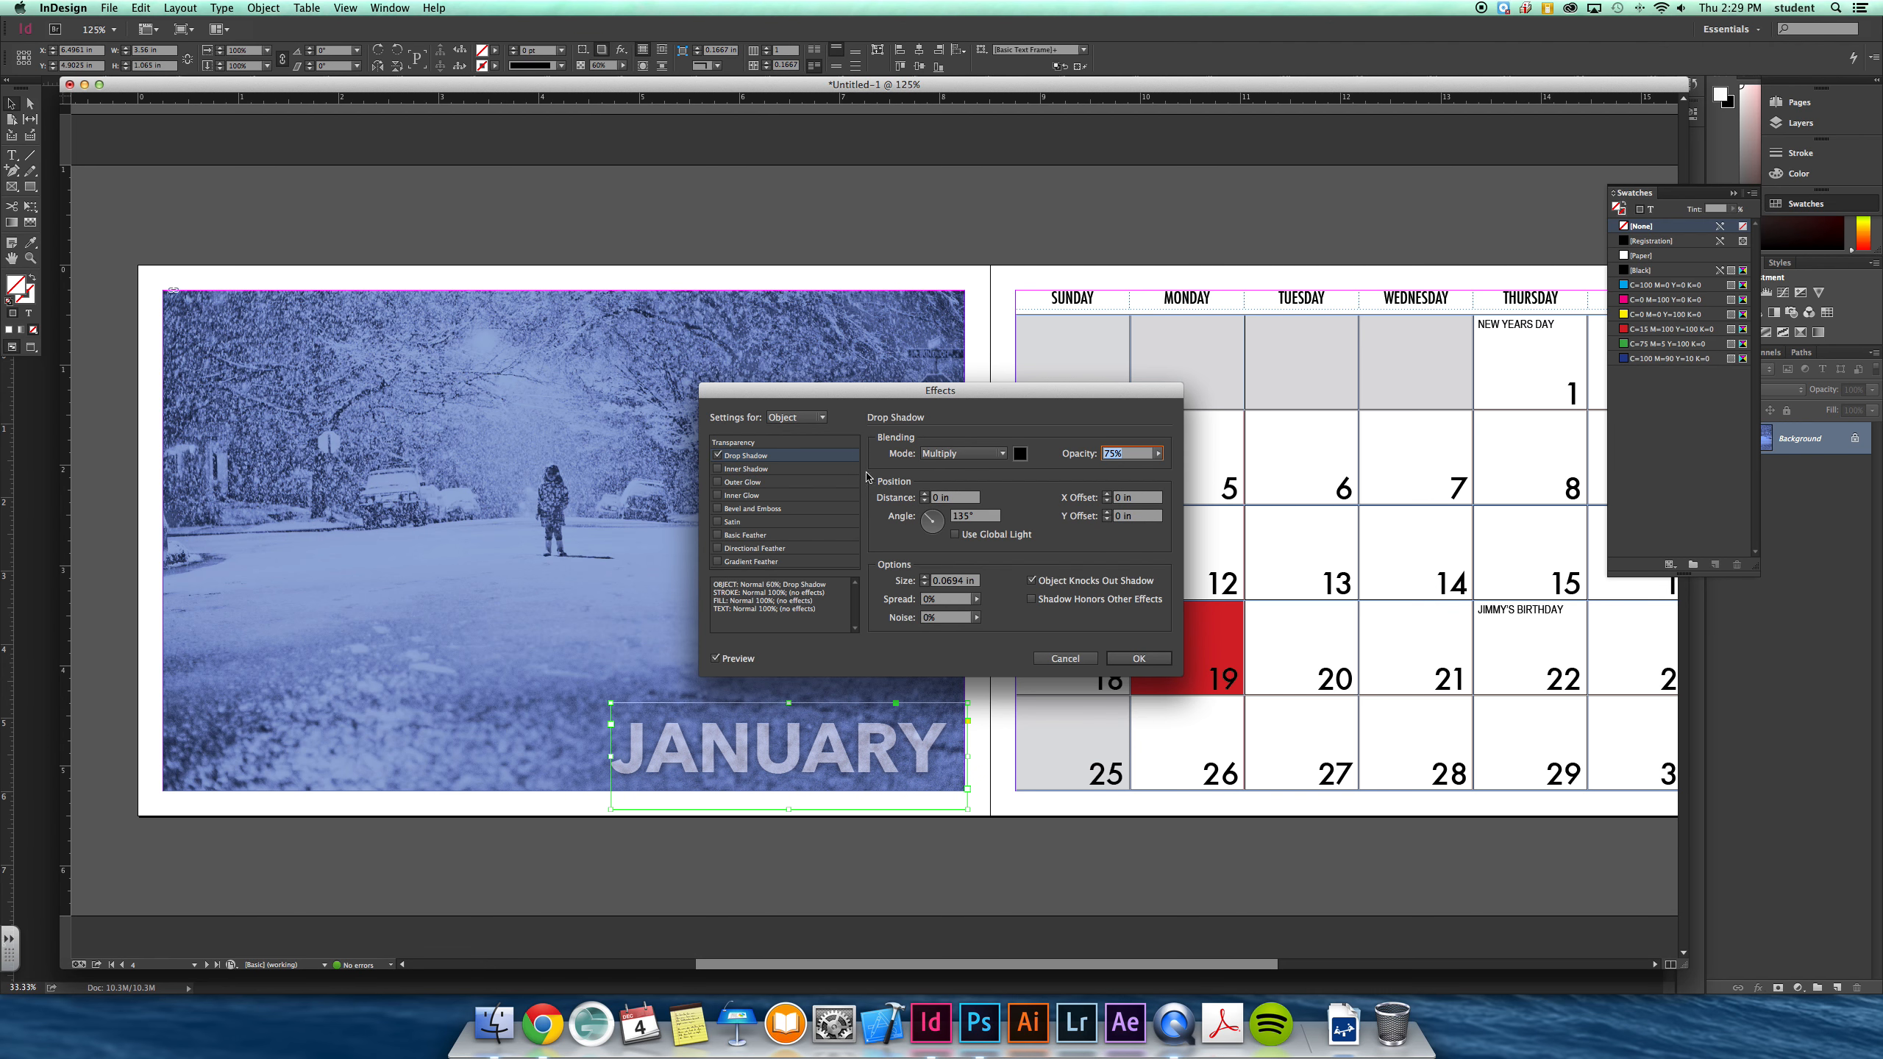
click(926, 496)
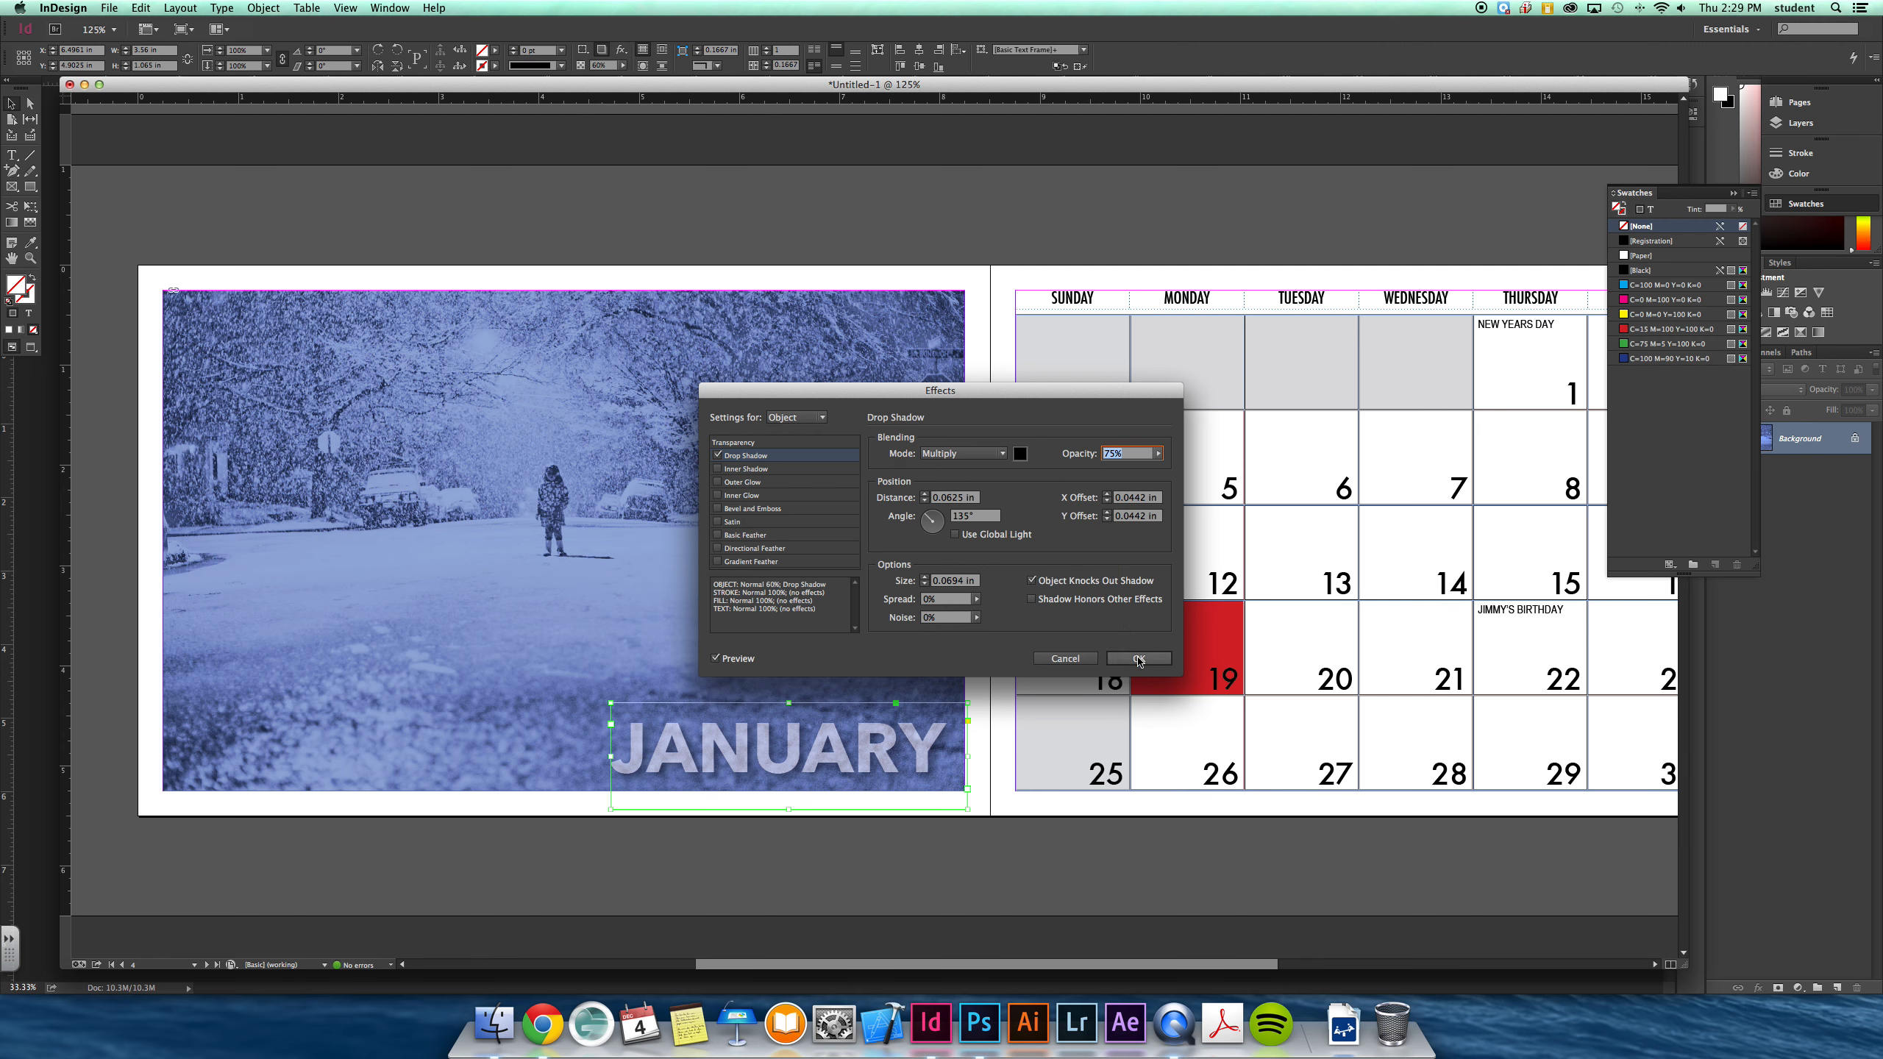
click(1140, 659)
click(738, 285)
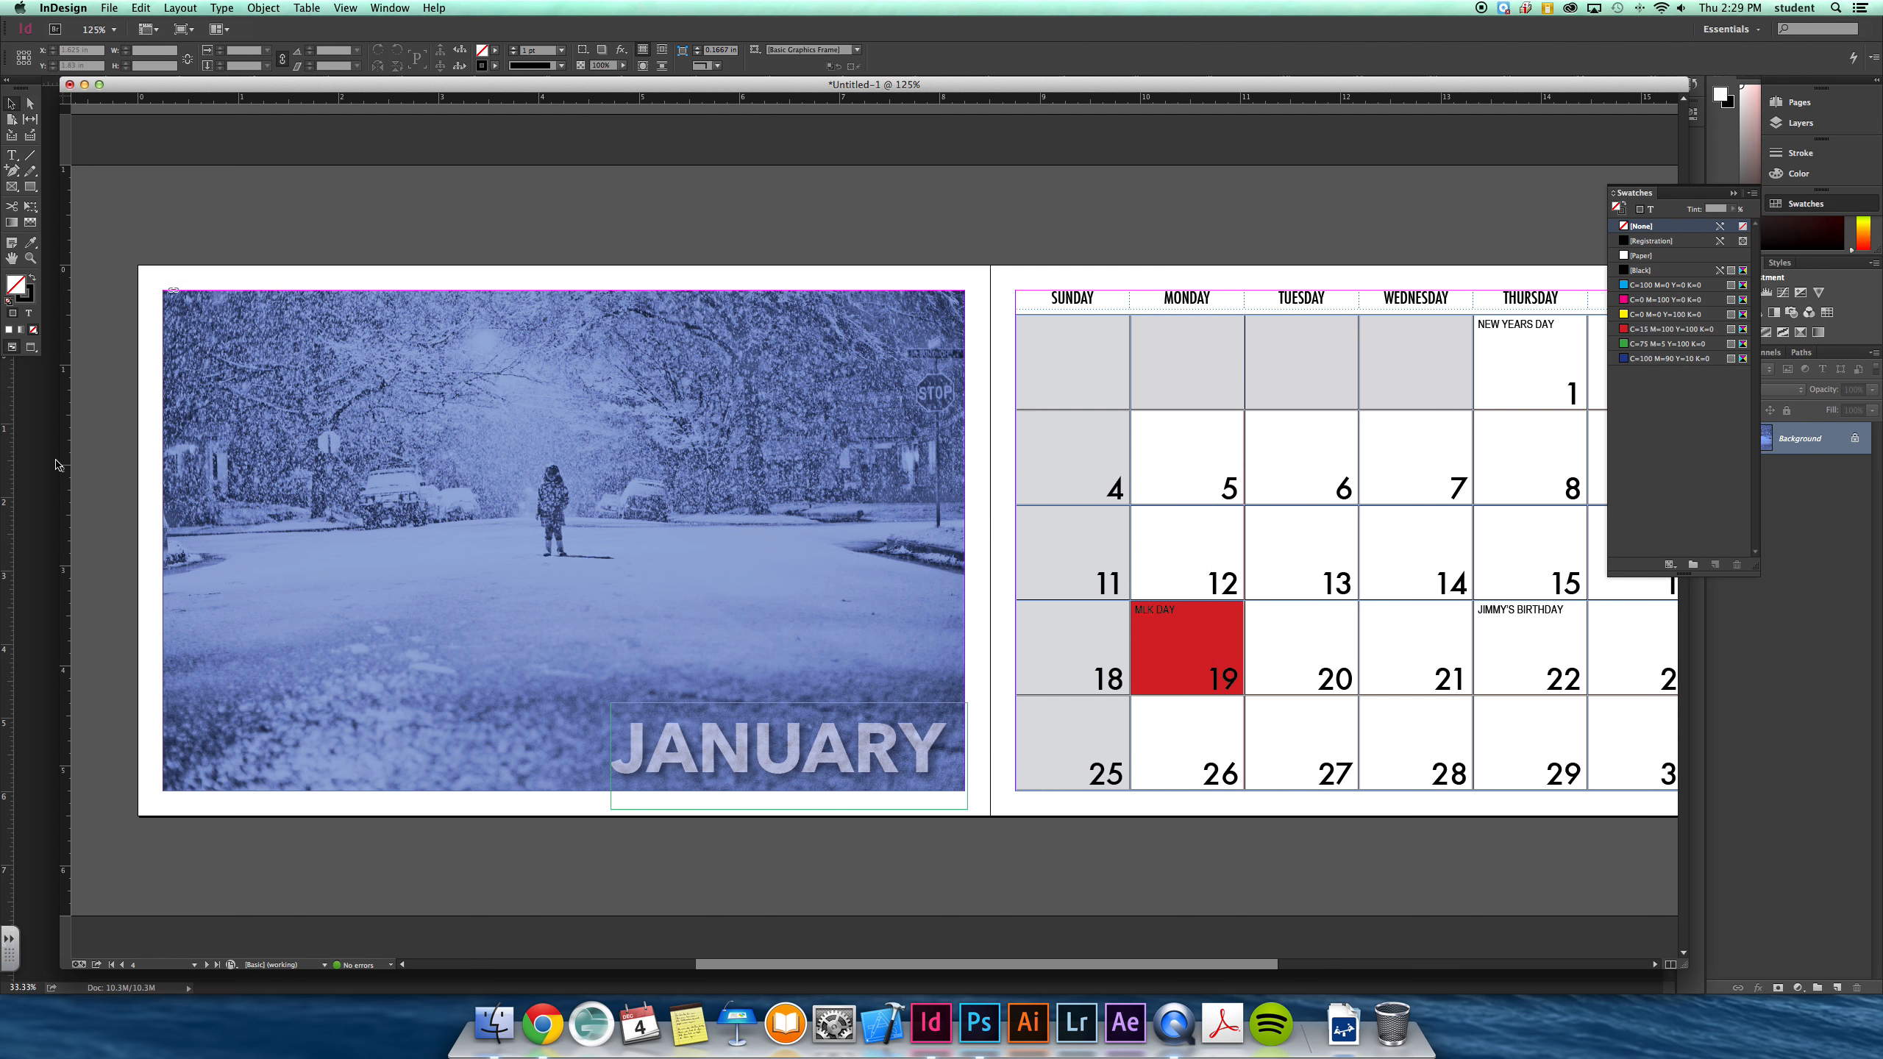
Step: Preview the calendar without guides and review its pages from the front cover through the last page
click(31, 347)
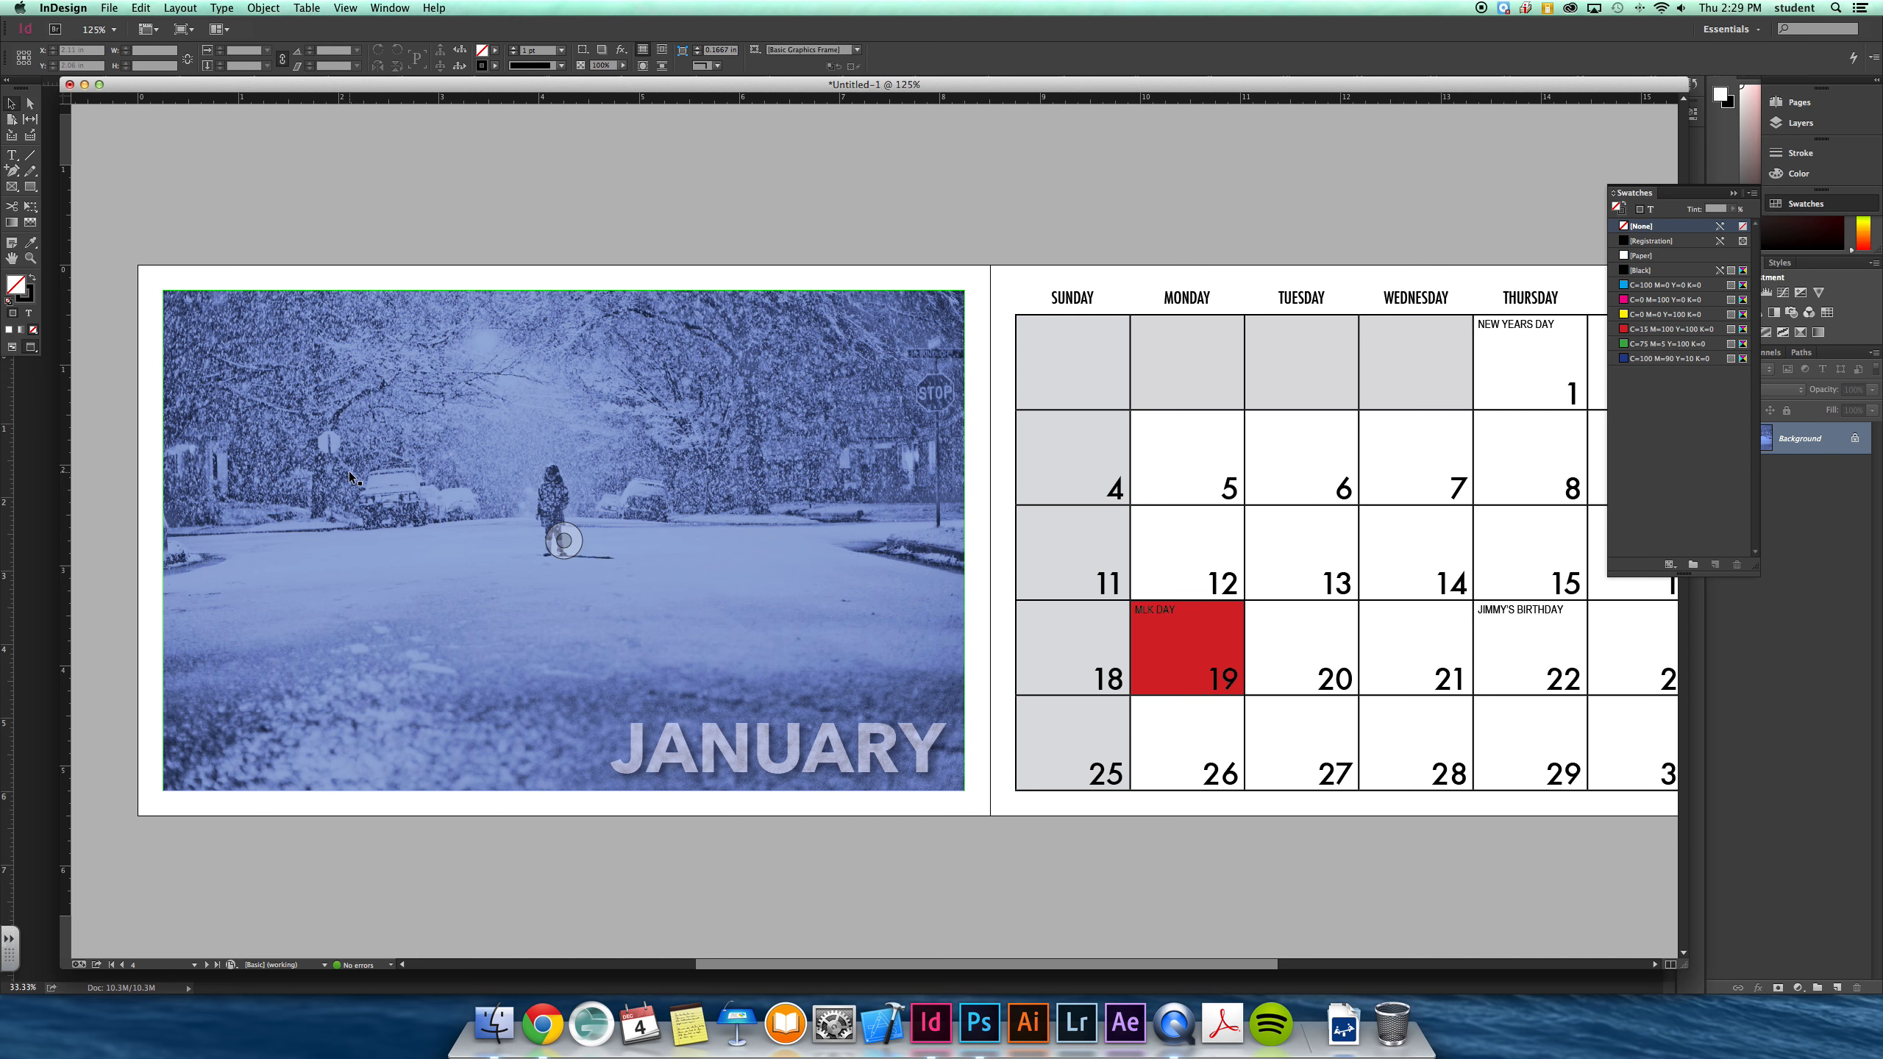
key(super+minus)
key(super+minus)
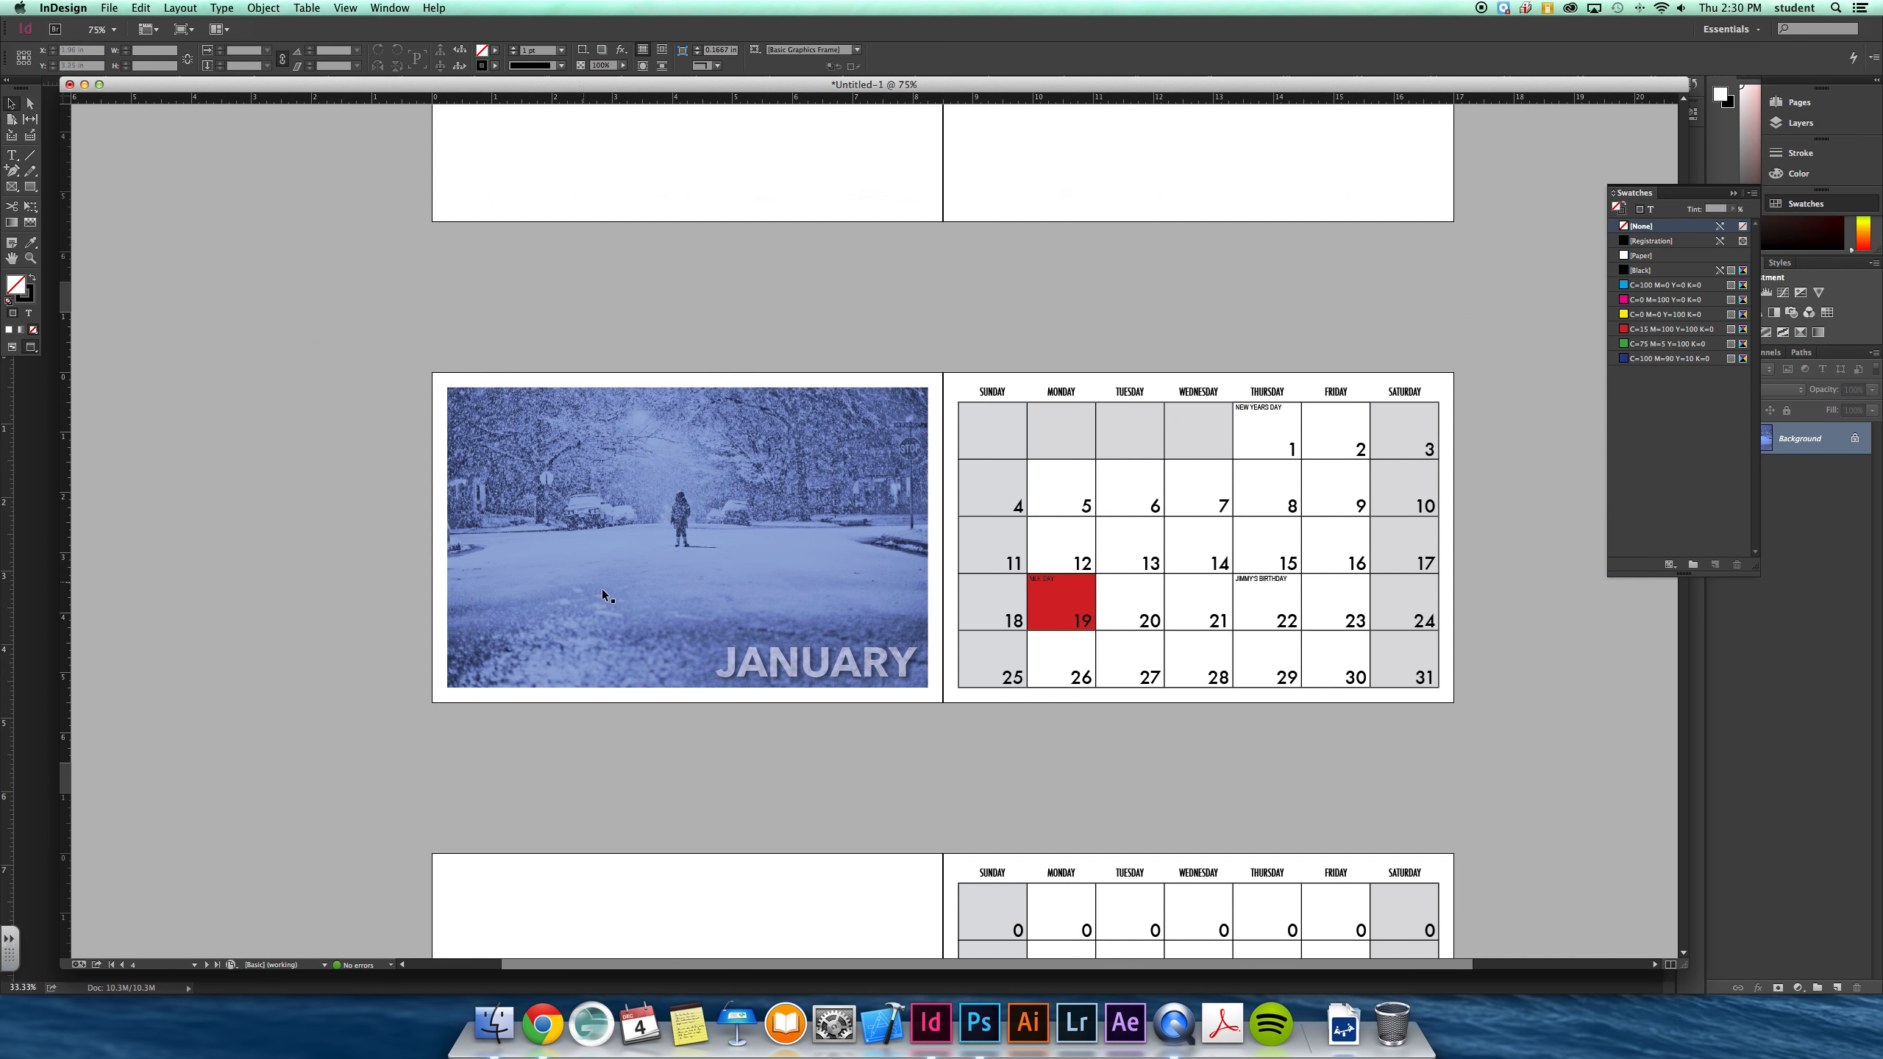
scroll(627, 645, down, 10)
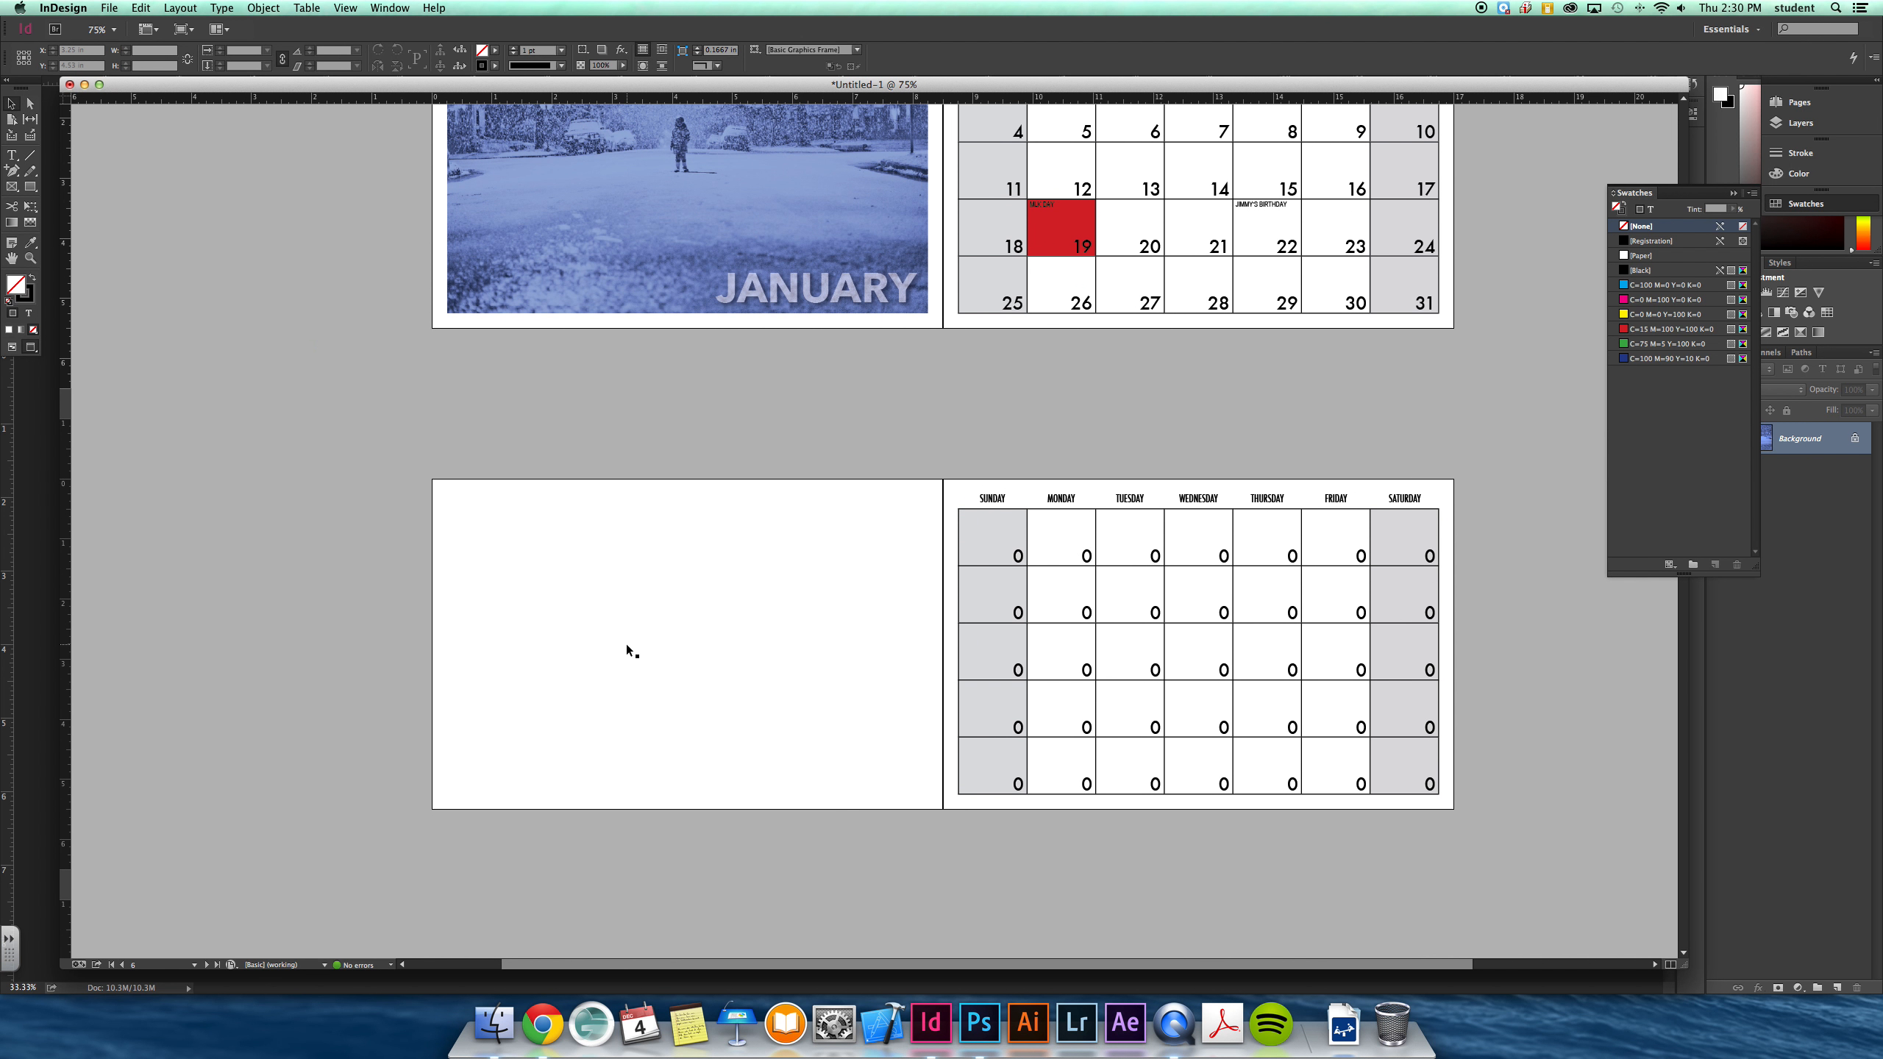
scroll(627, 645, up, 13)
scroll(627, 644, up, 8)
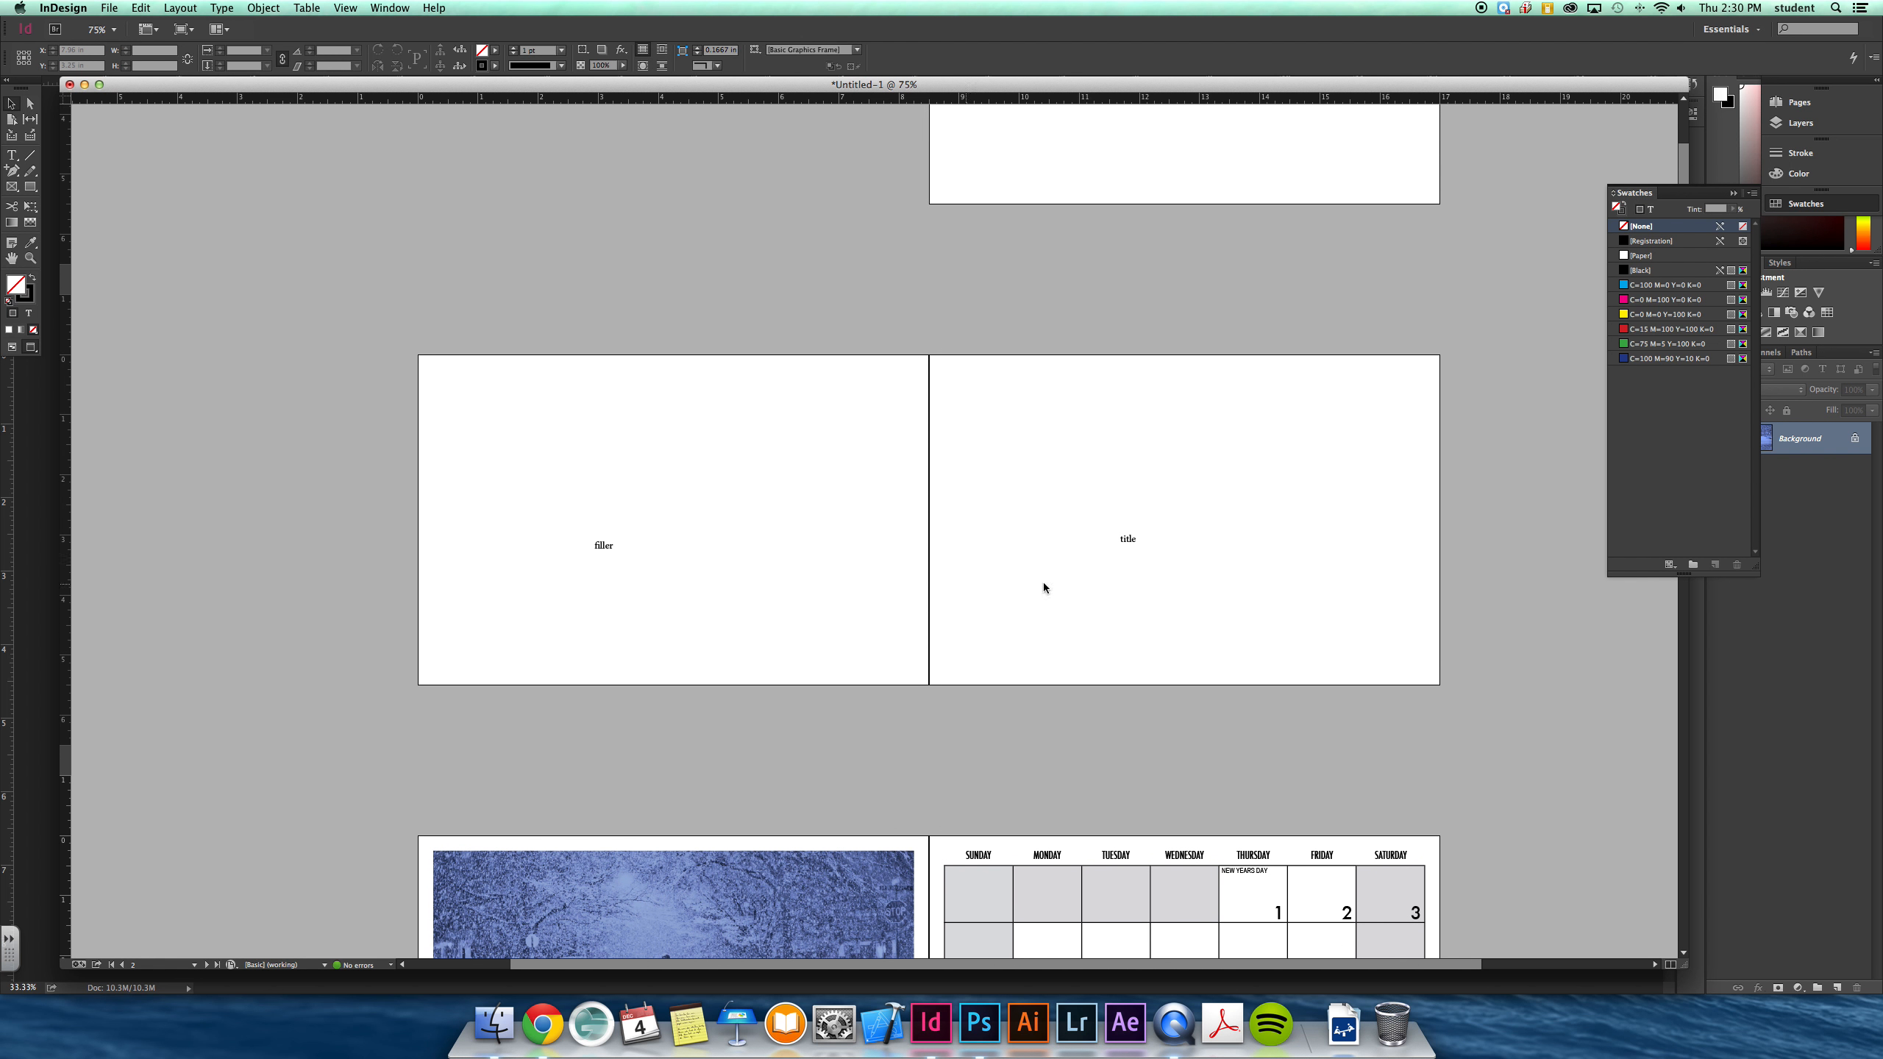
scroll(1208, 601, up, 5)
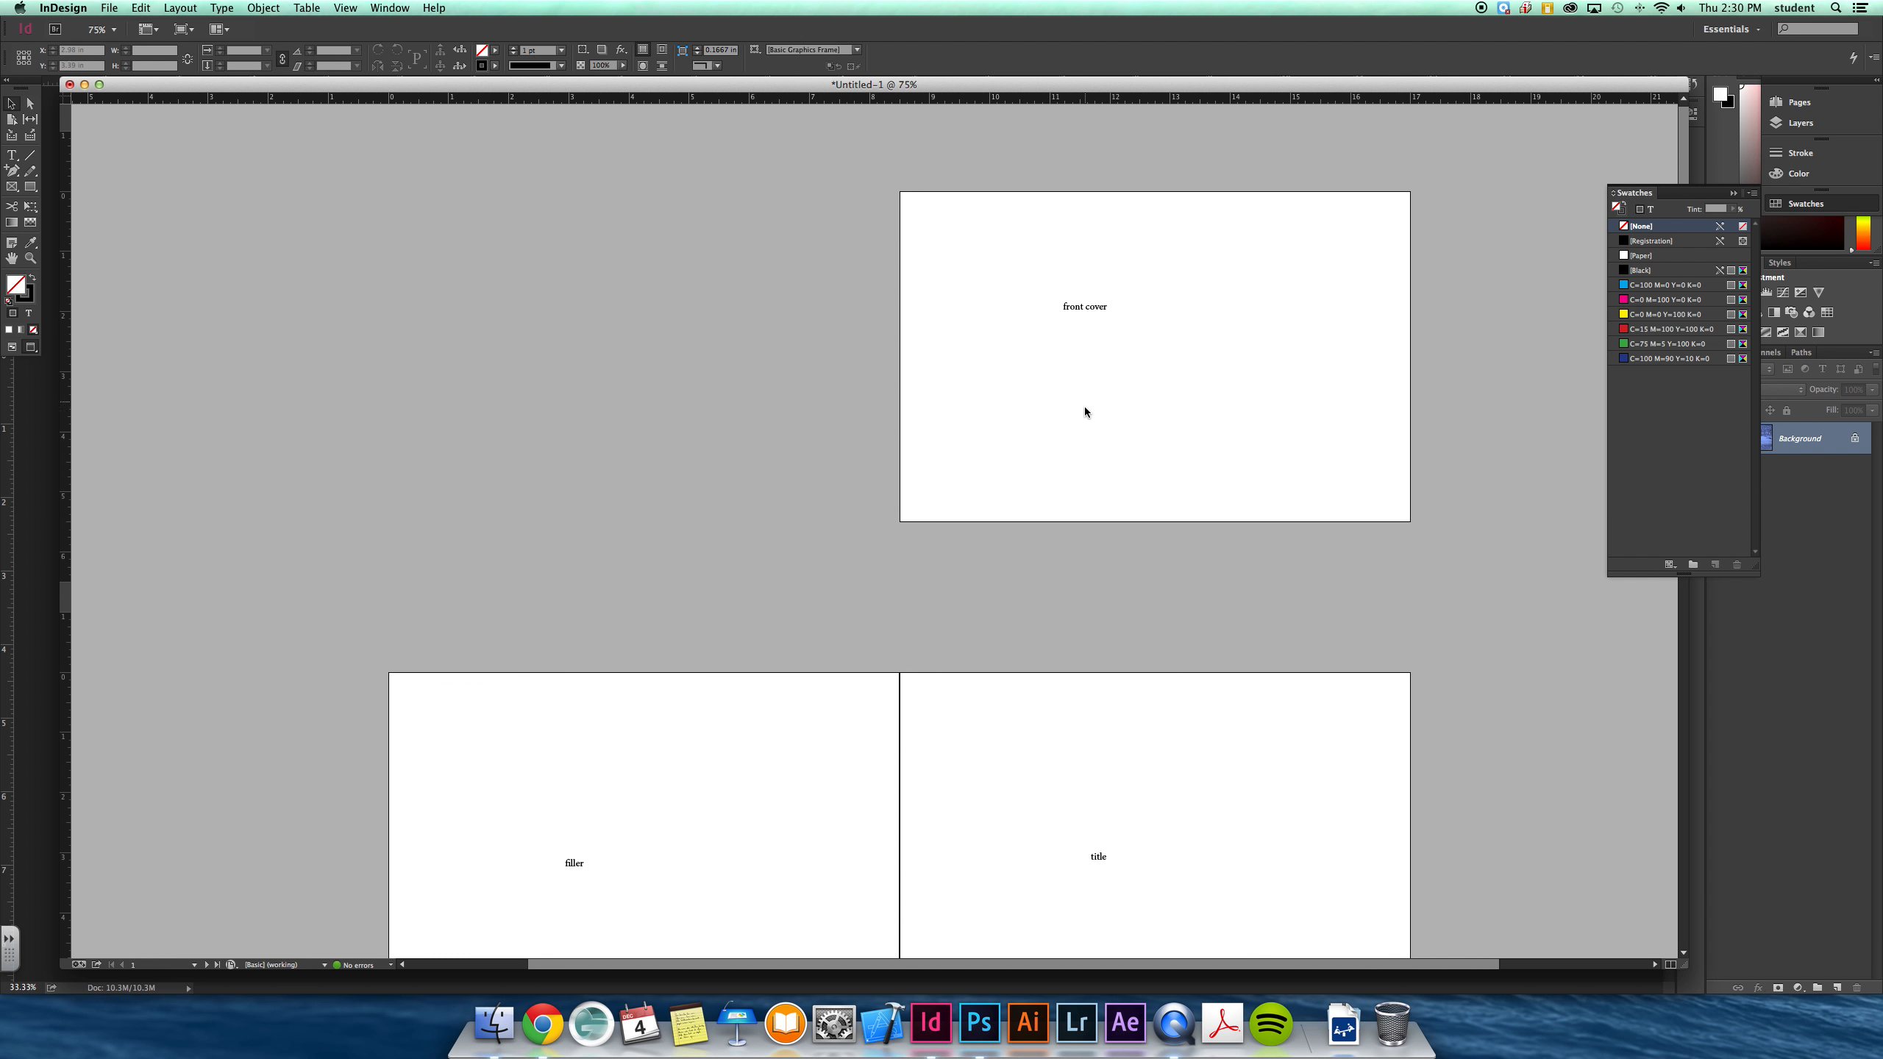
scroll(1084, 410, down, 12)
scroll(1084, 416, down, 20)
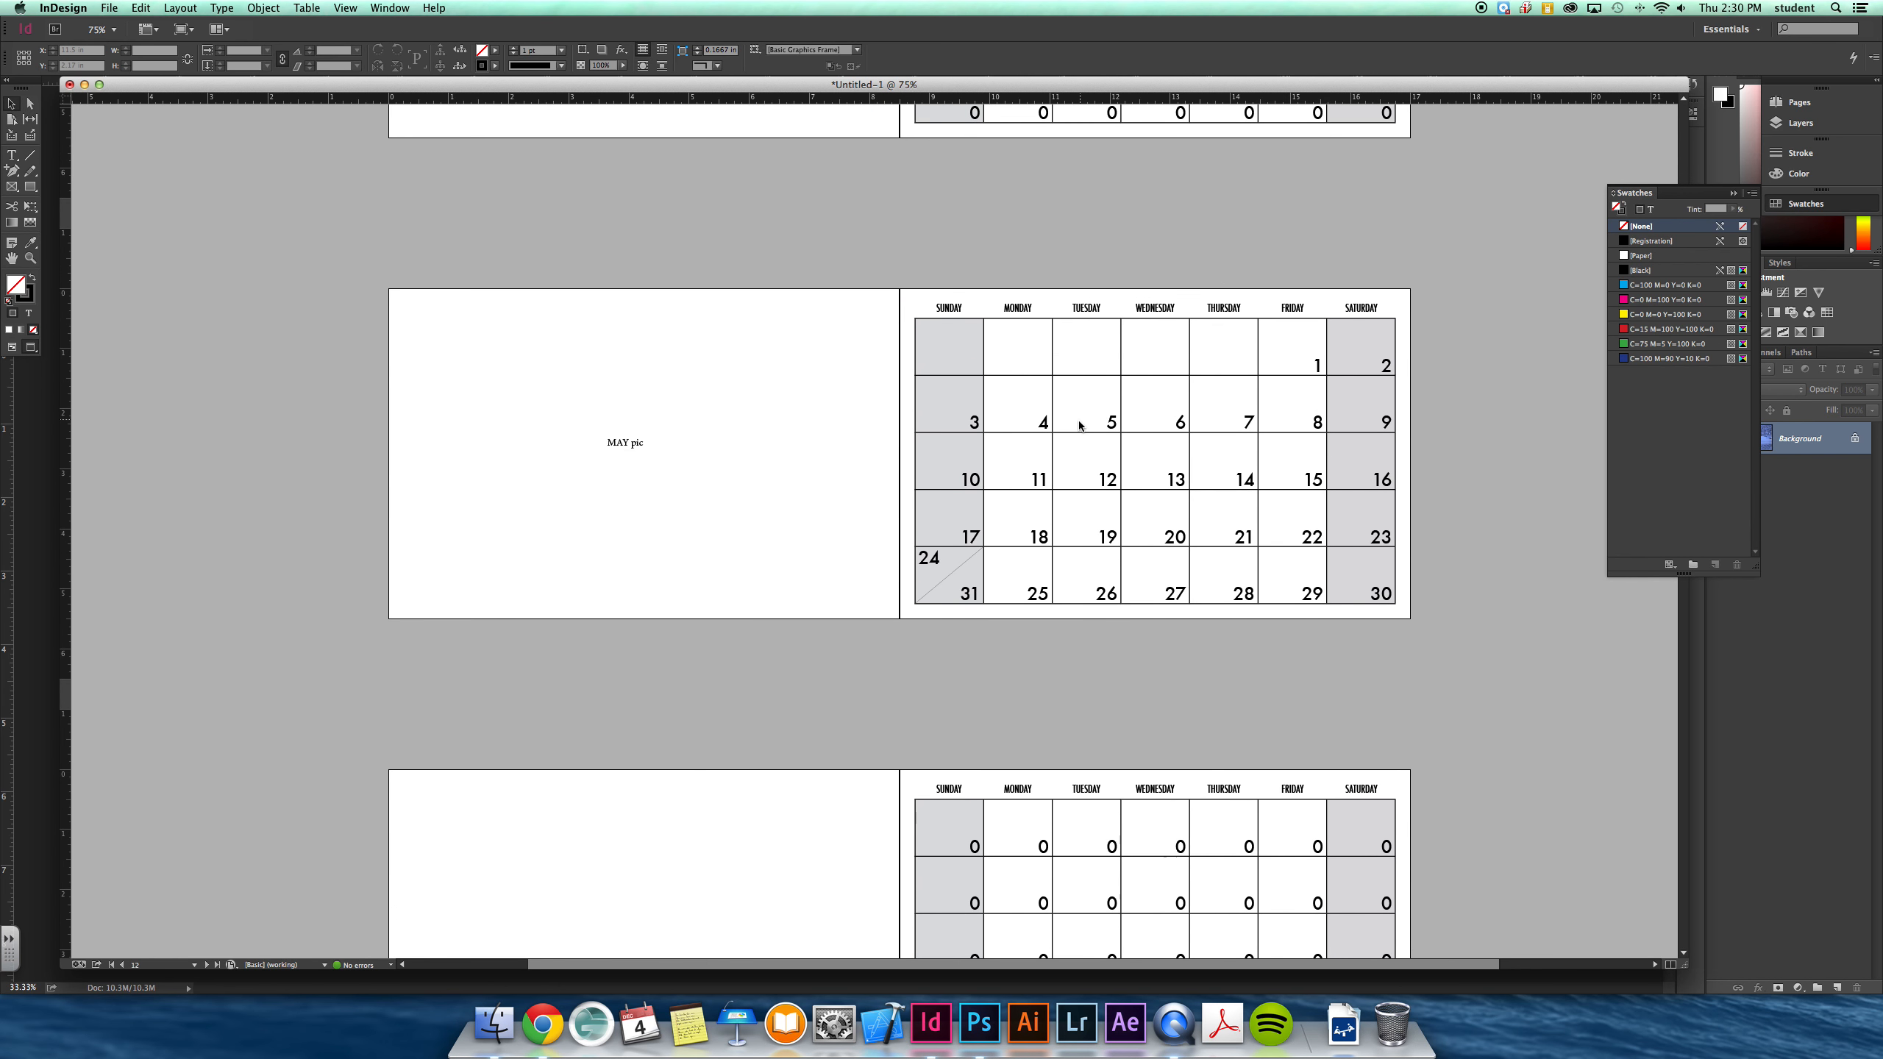
scroll(1079, 425, down, 20)
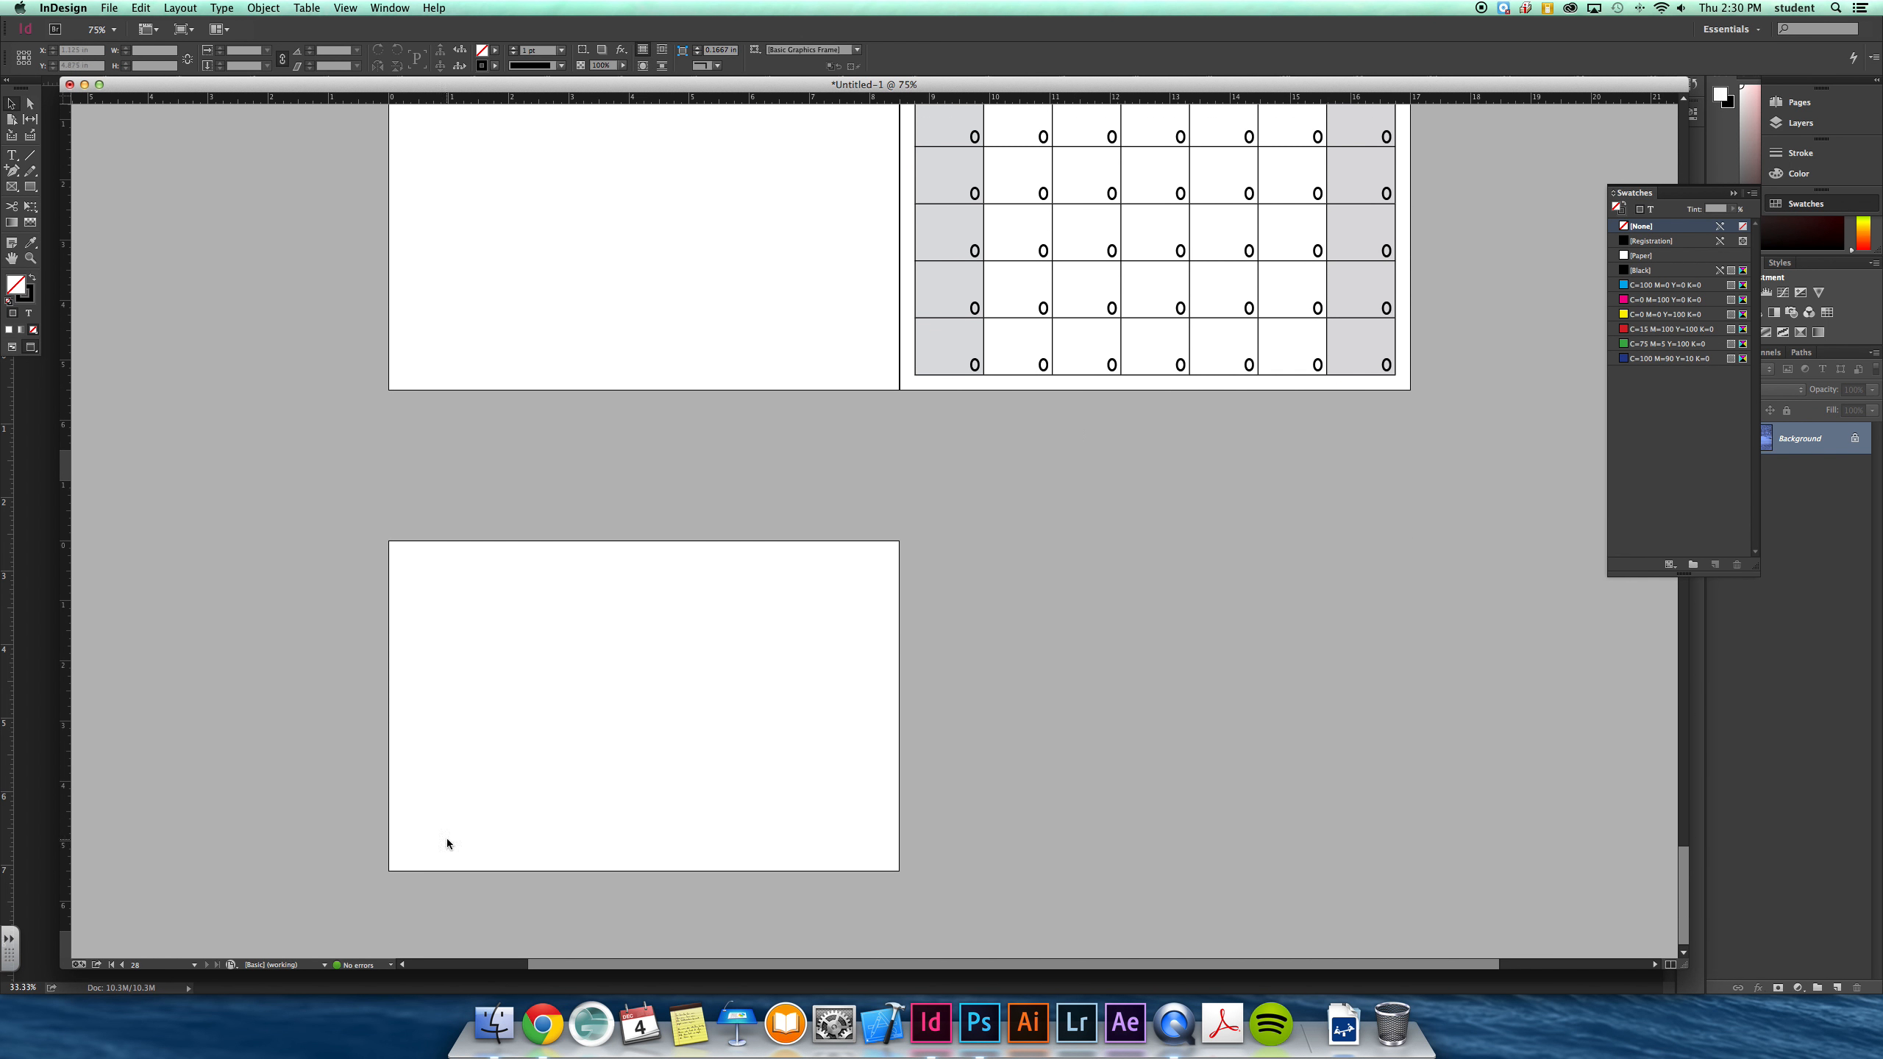
Step: Show the guides again and place January.jpg as a thumbnail about 1.76 in wide in the last page's upper-left margin corner
scroll(466, 801, right, 1)
key(super+equal)
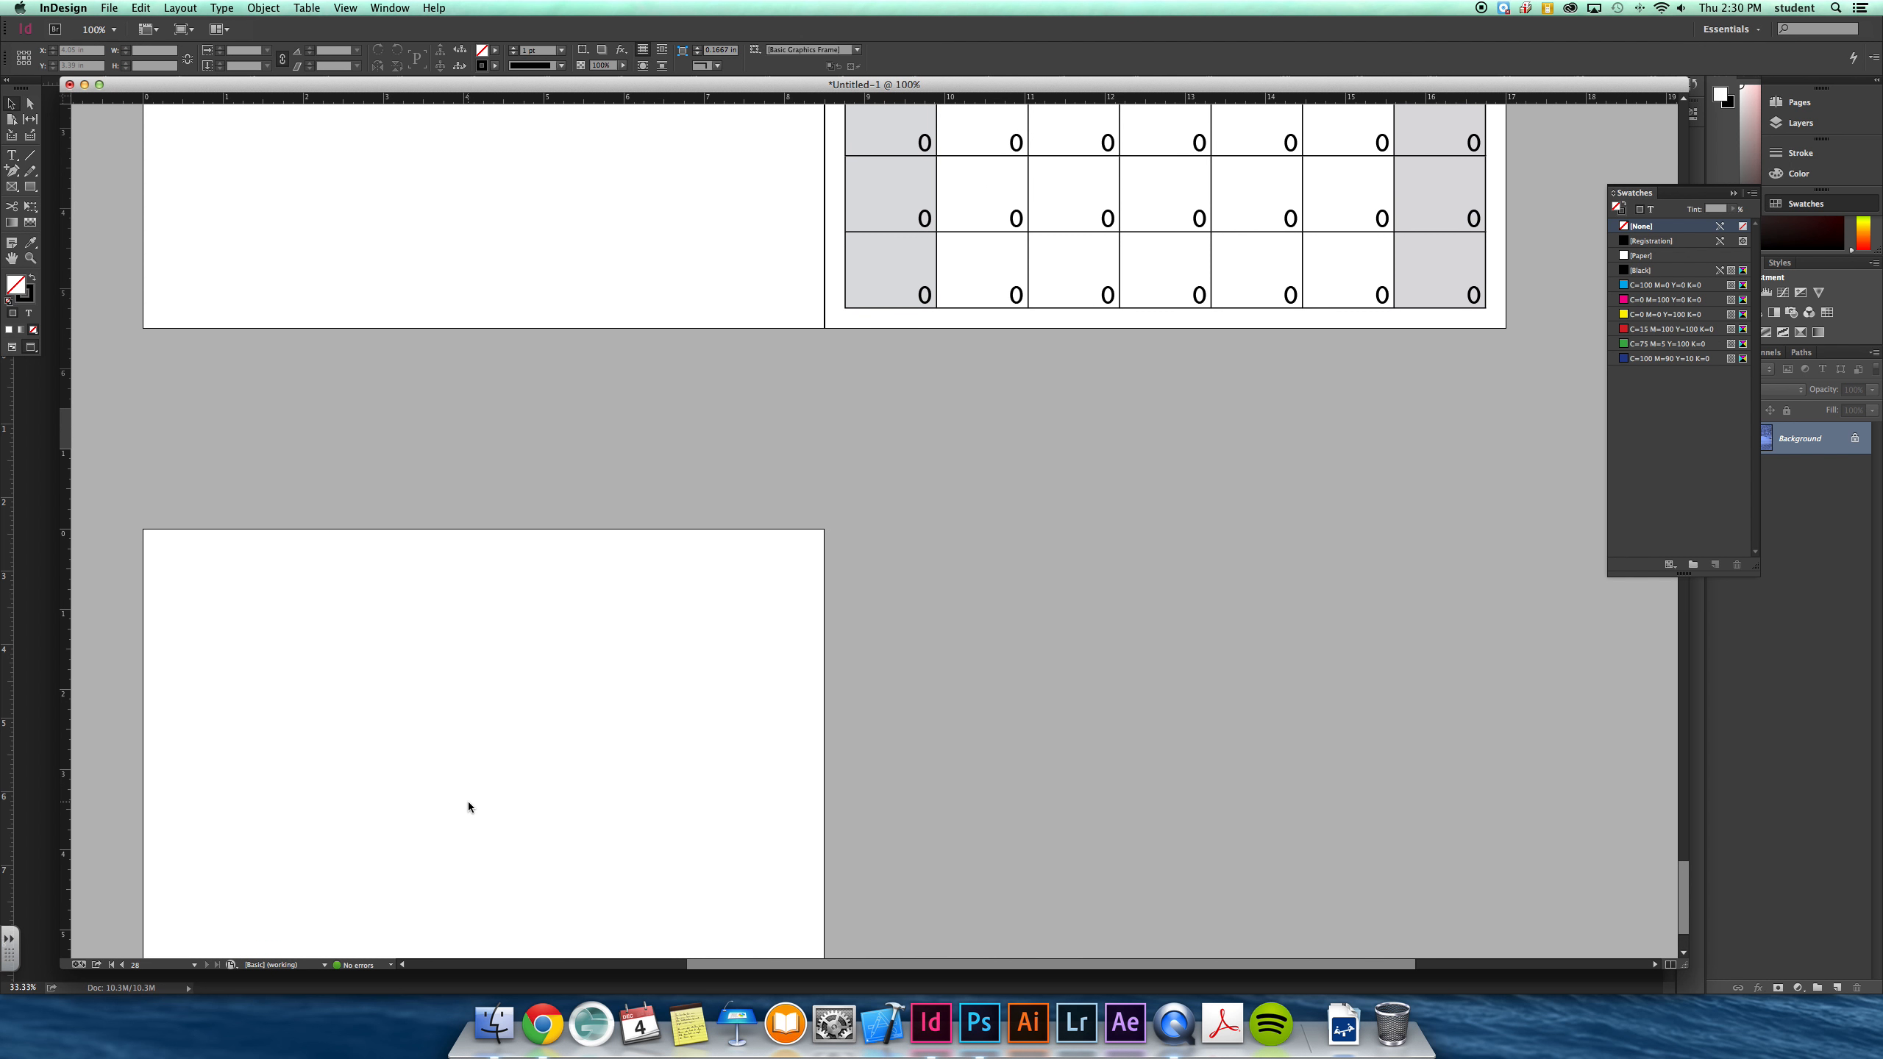
scroll(468, 801, down, 5)
key(super+equal)
scroll(585, 686, left, 3)
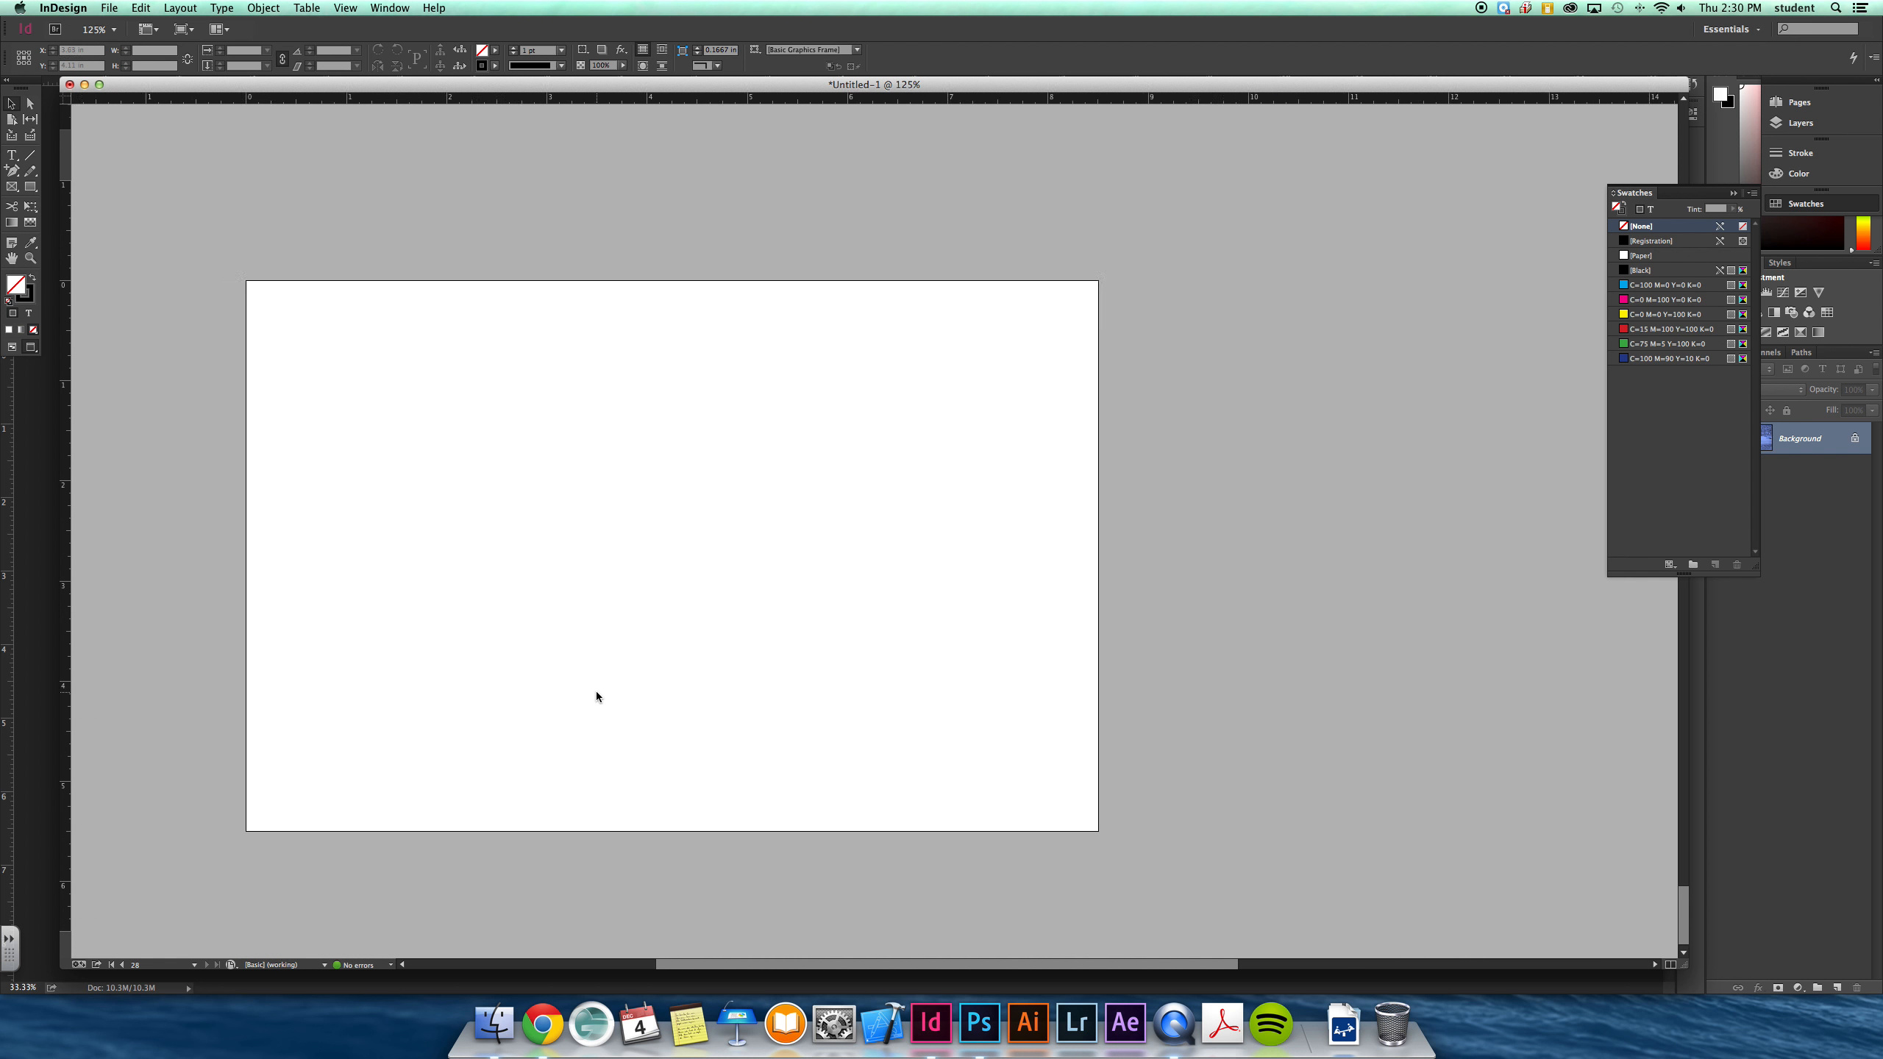
scroll(595, 692, left, 3)
click(15, 348)
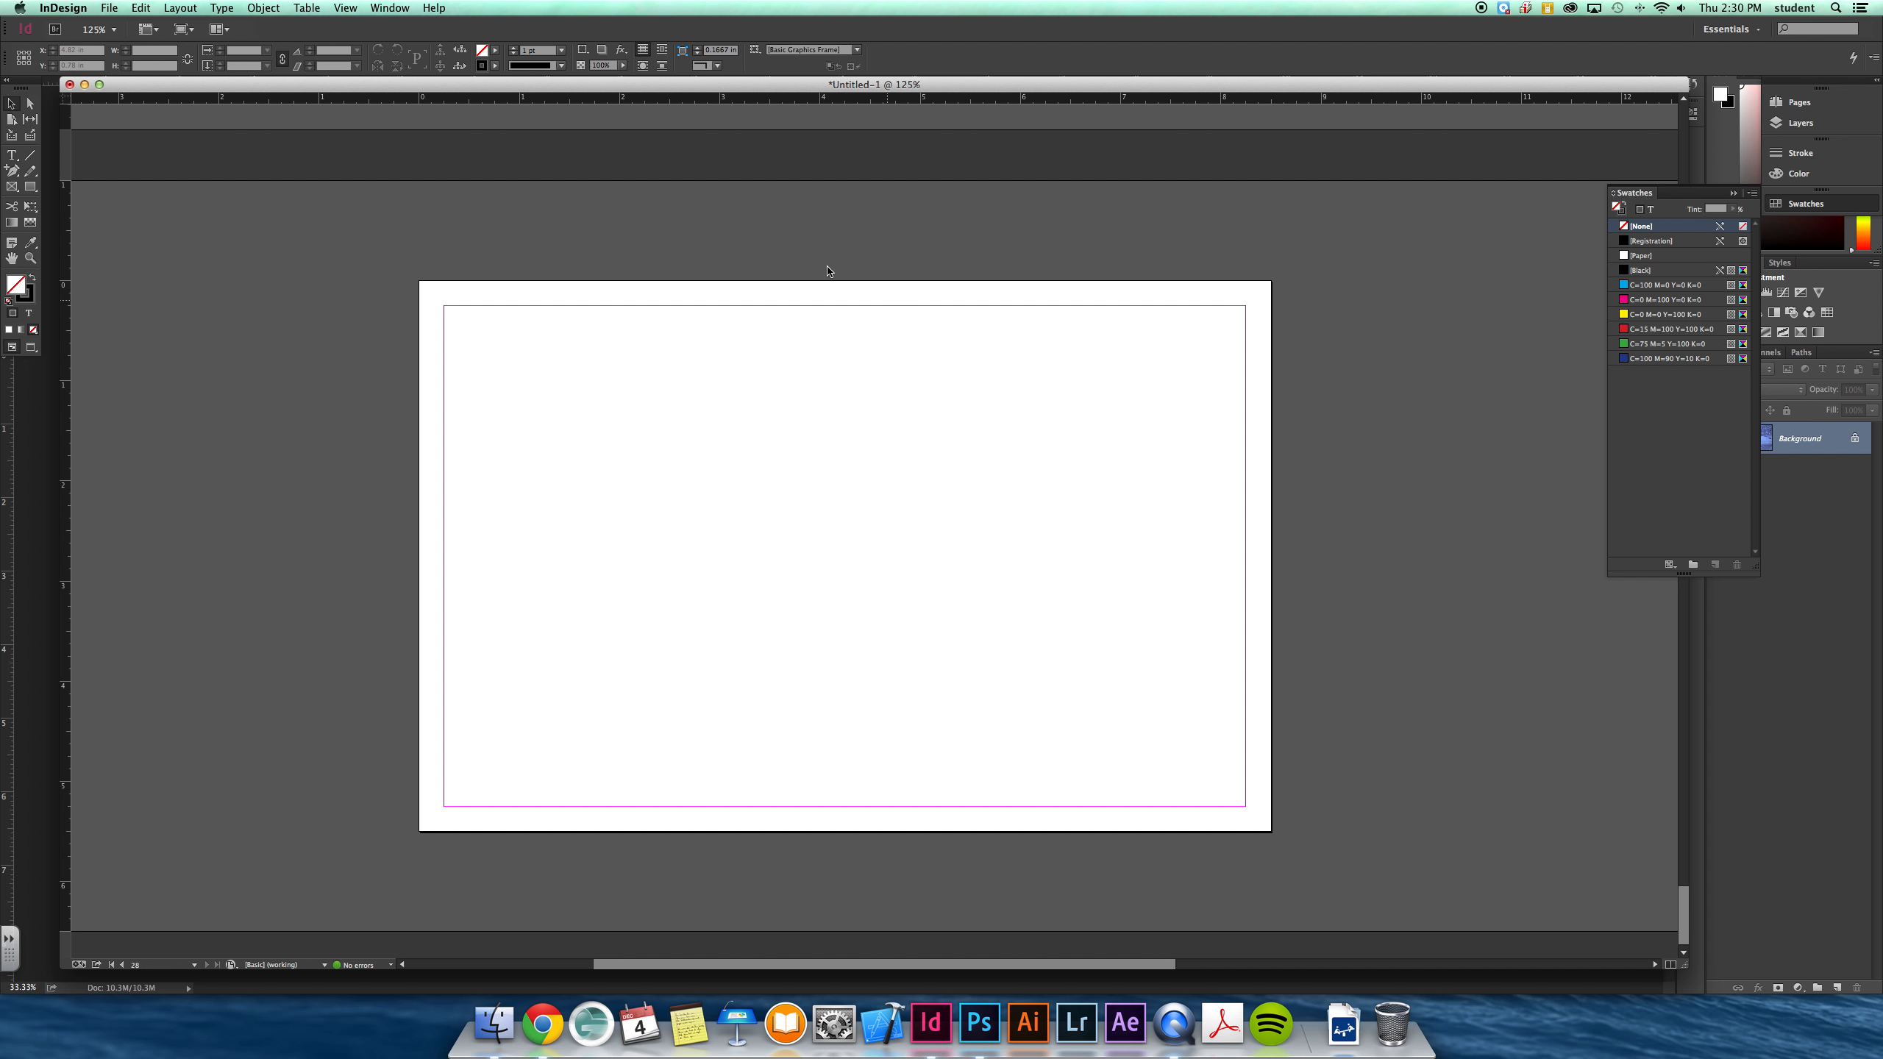
click(109, 7)
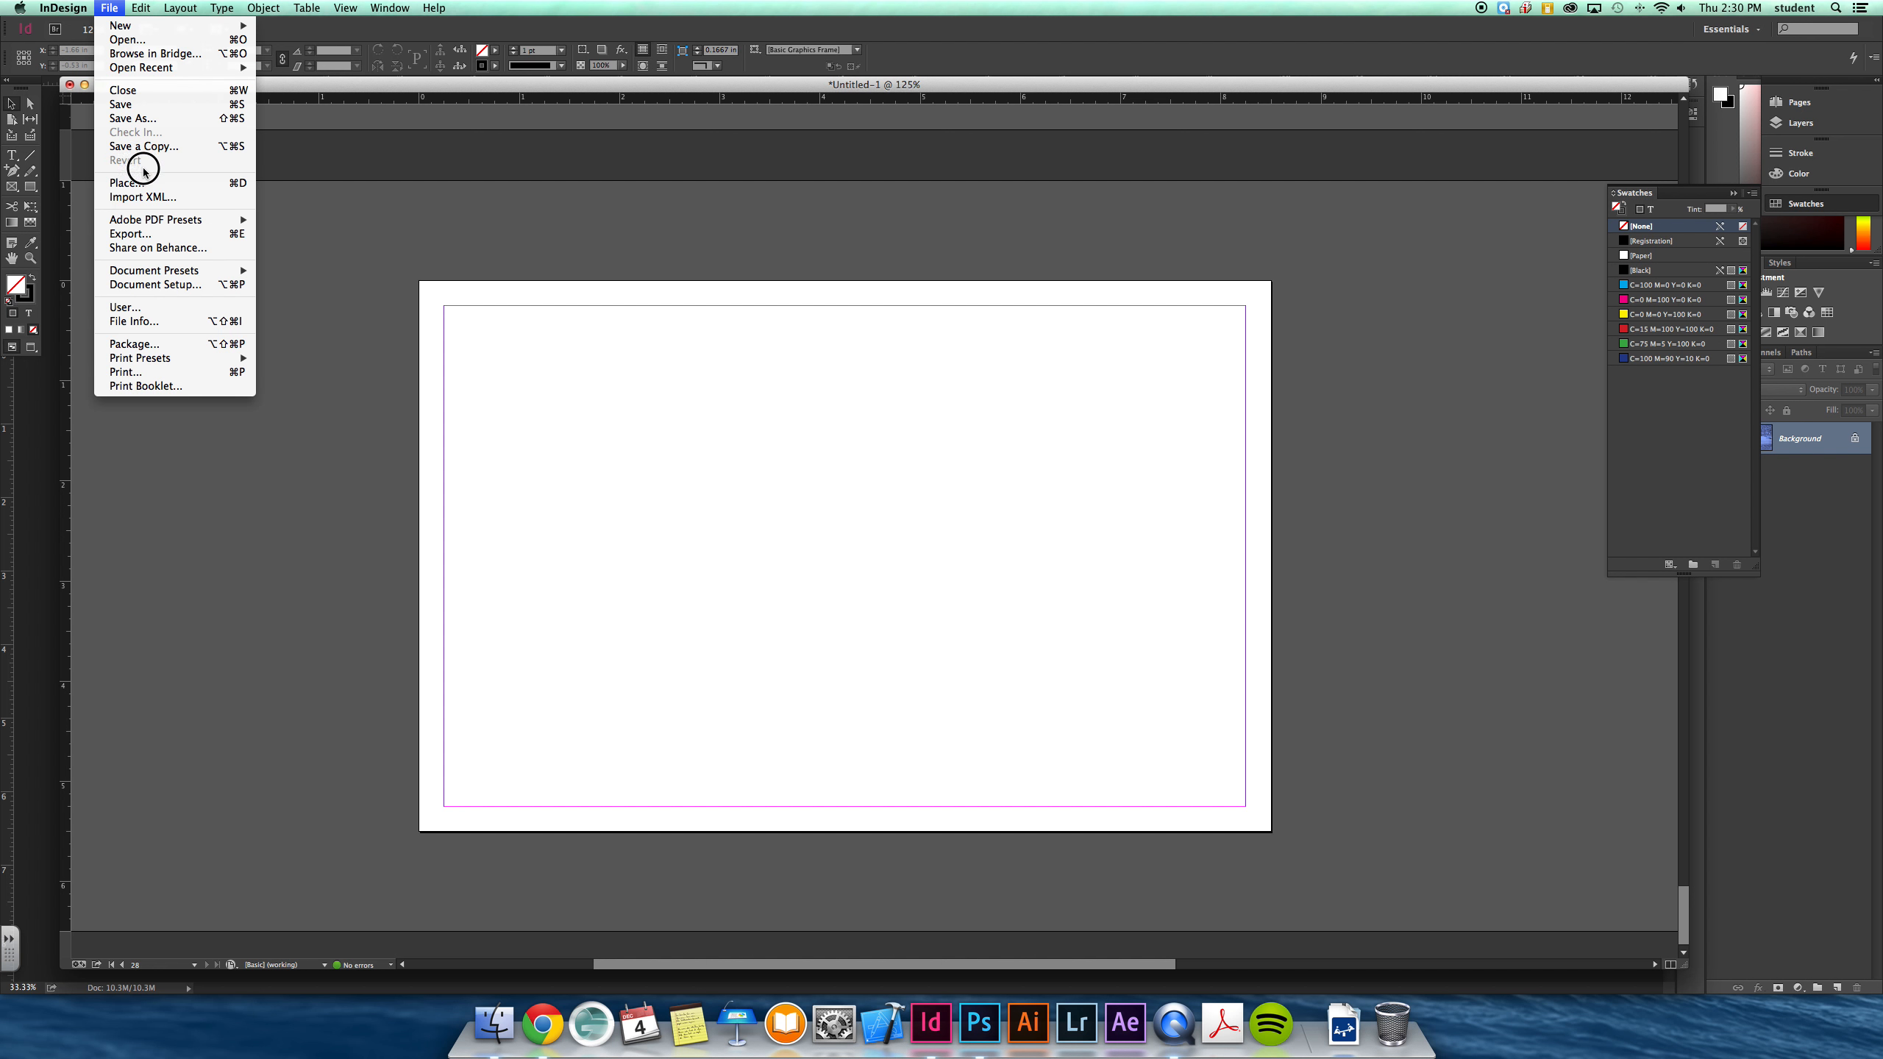
click(129, 185)
click(857, 250)
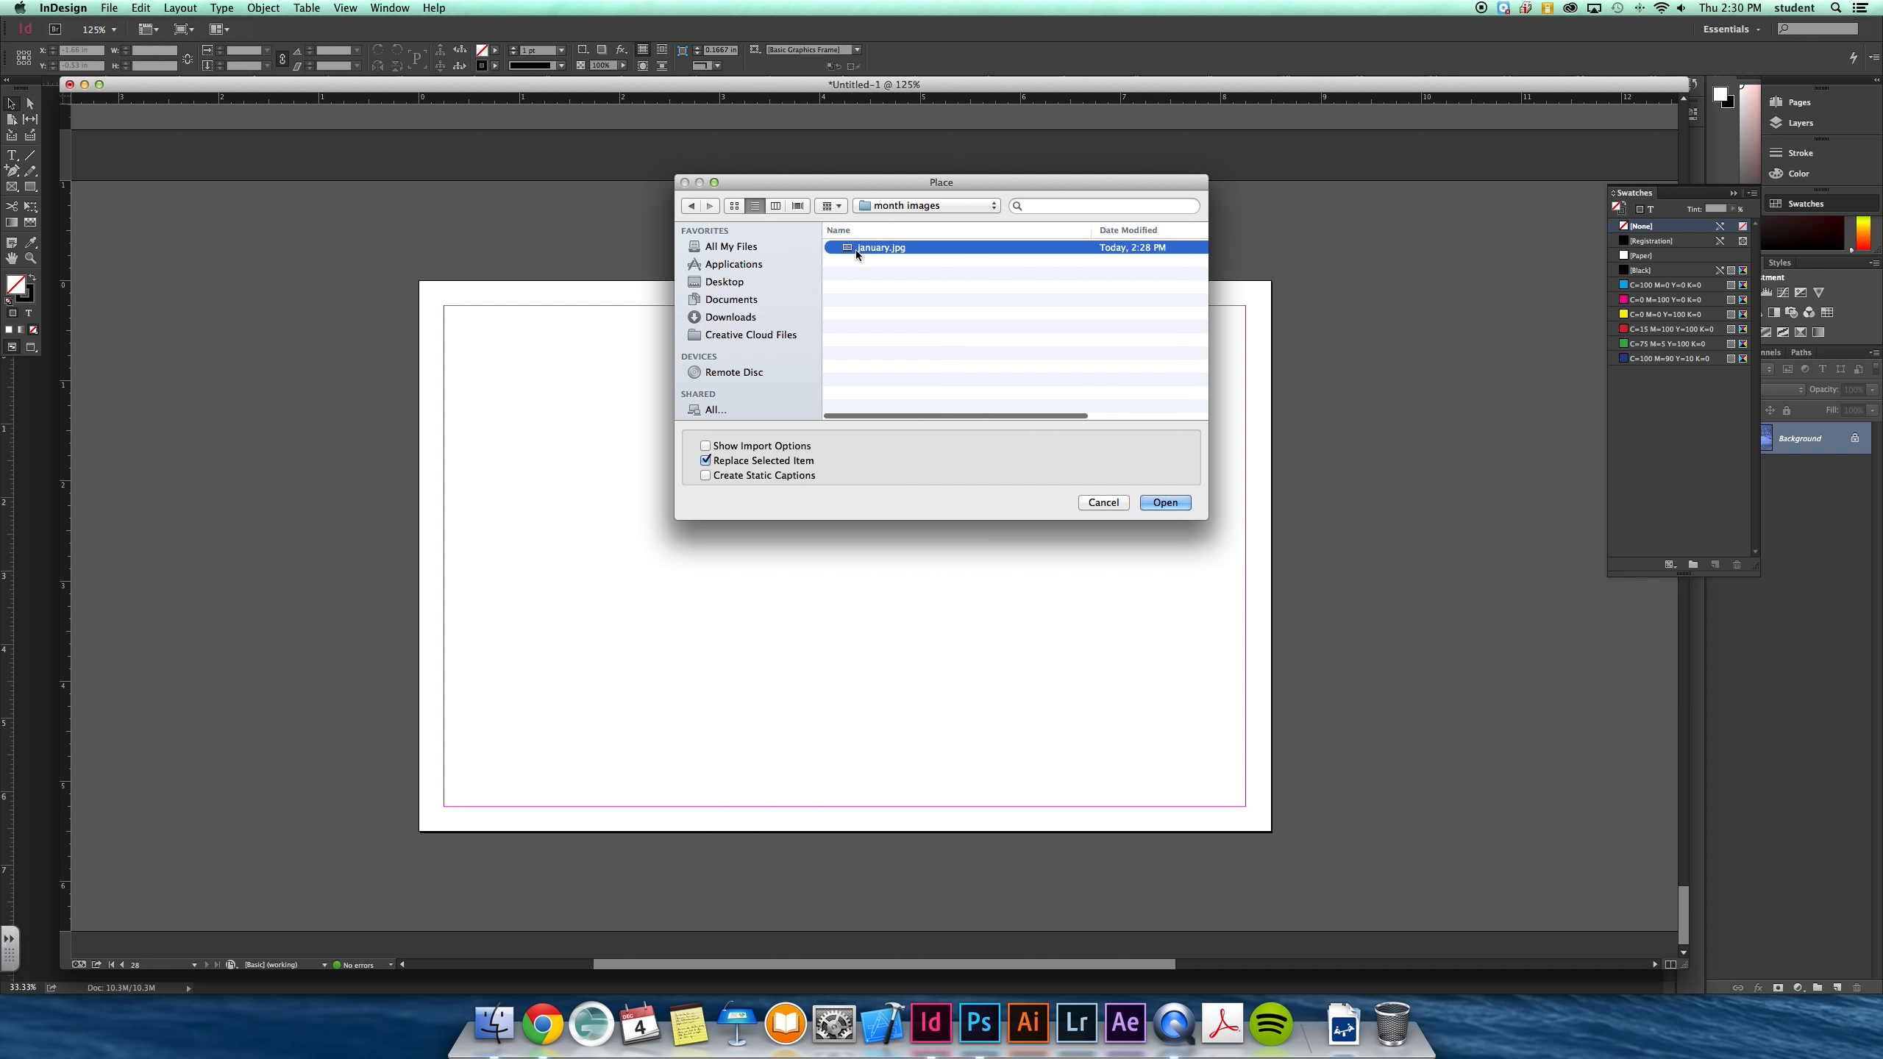
click(1165, 505)
drag(445, 305, 593, 659)
Step: Duplicate the January thumbnail into an evenly spaced grid of four columns and three rows
drag(733, 663, 546, 357)
drag(547, 639, 786, 649)
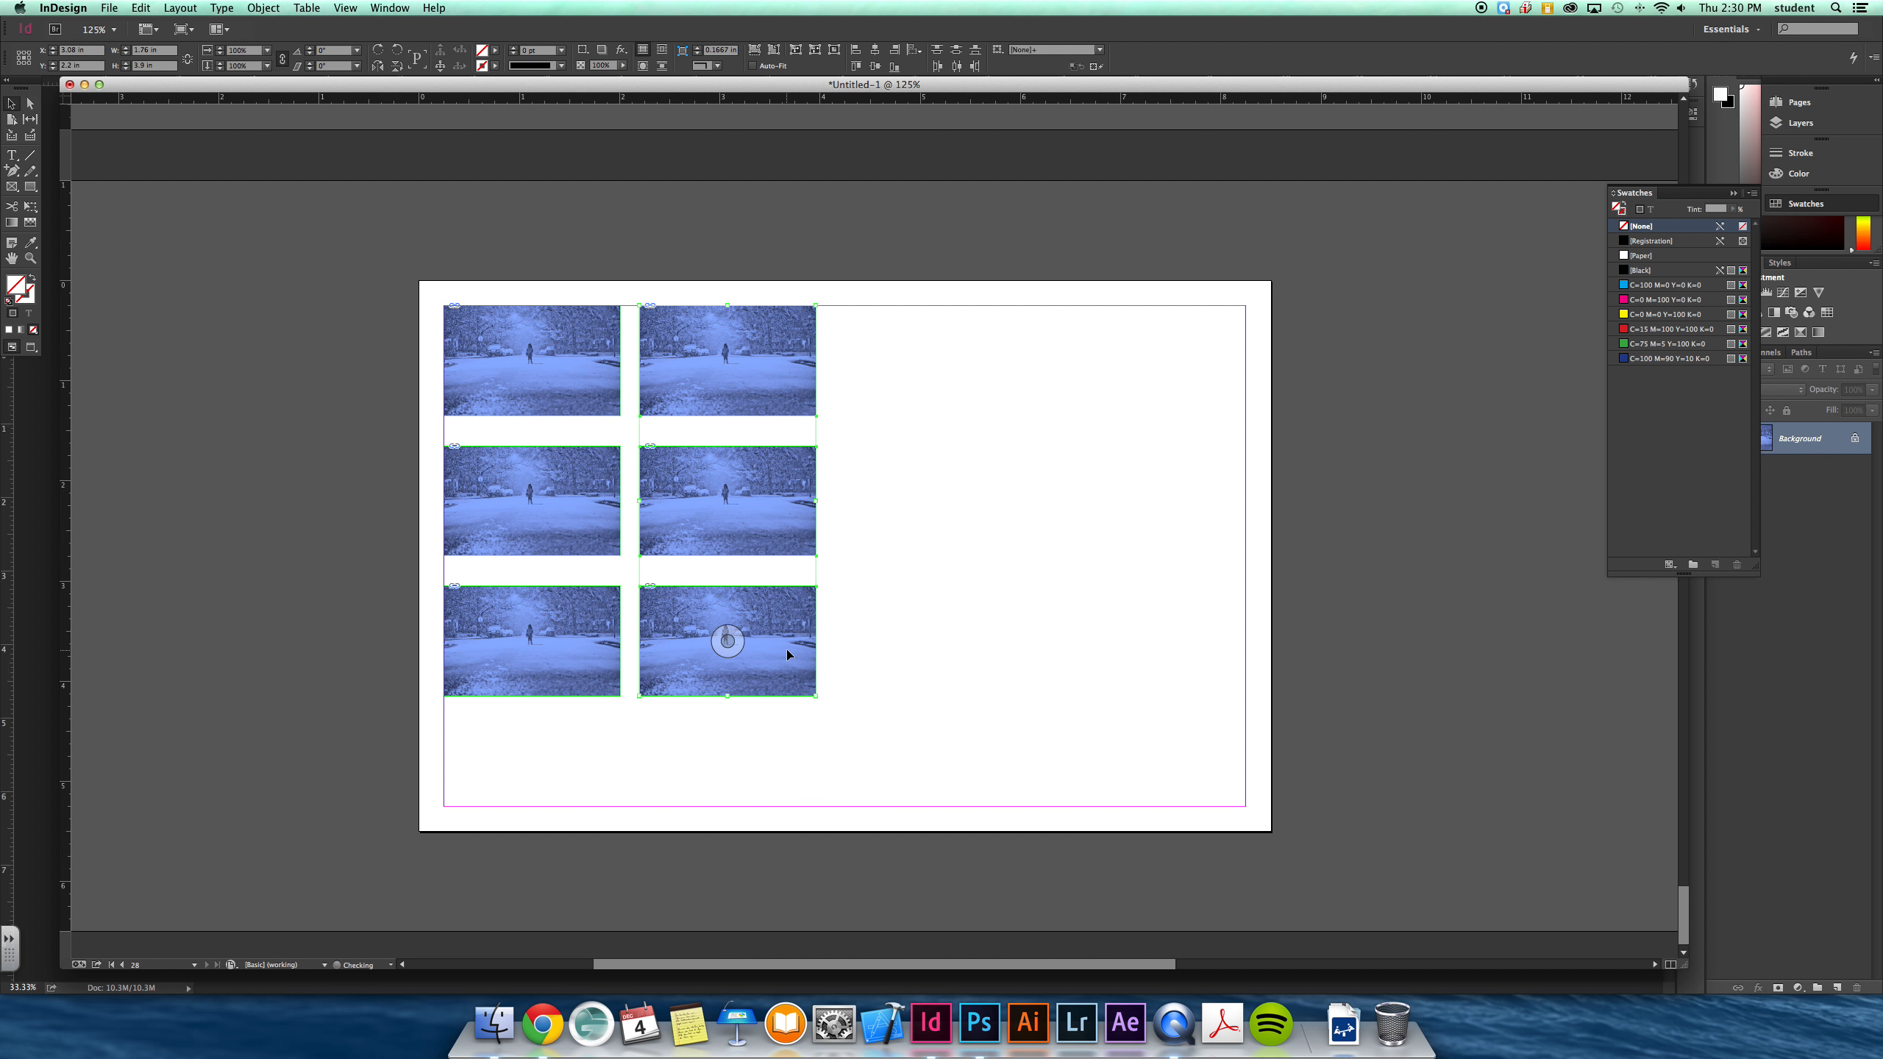
key(super+d)
click(1103, 502)
drag(566, 525, 960, 533)
click(940, 721)
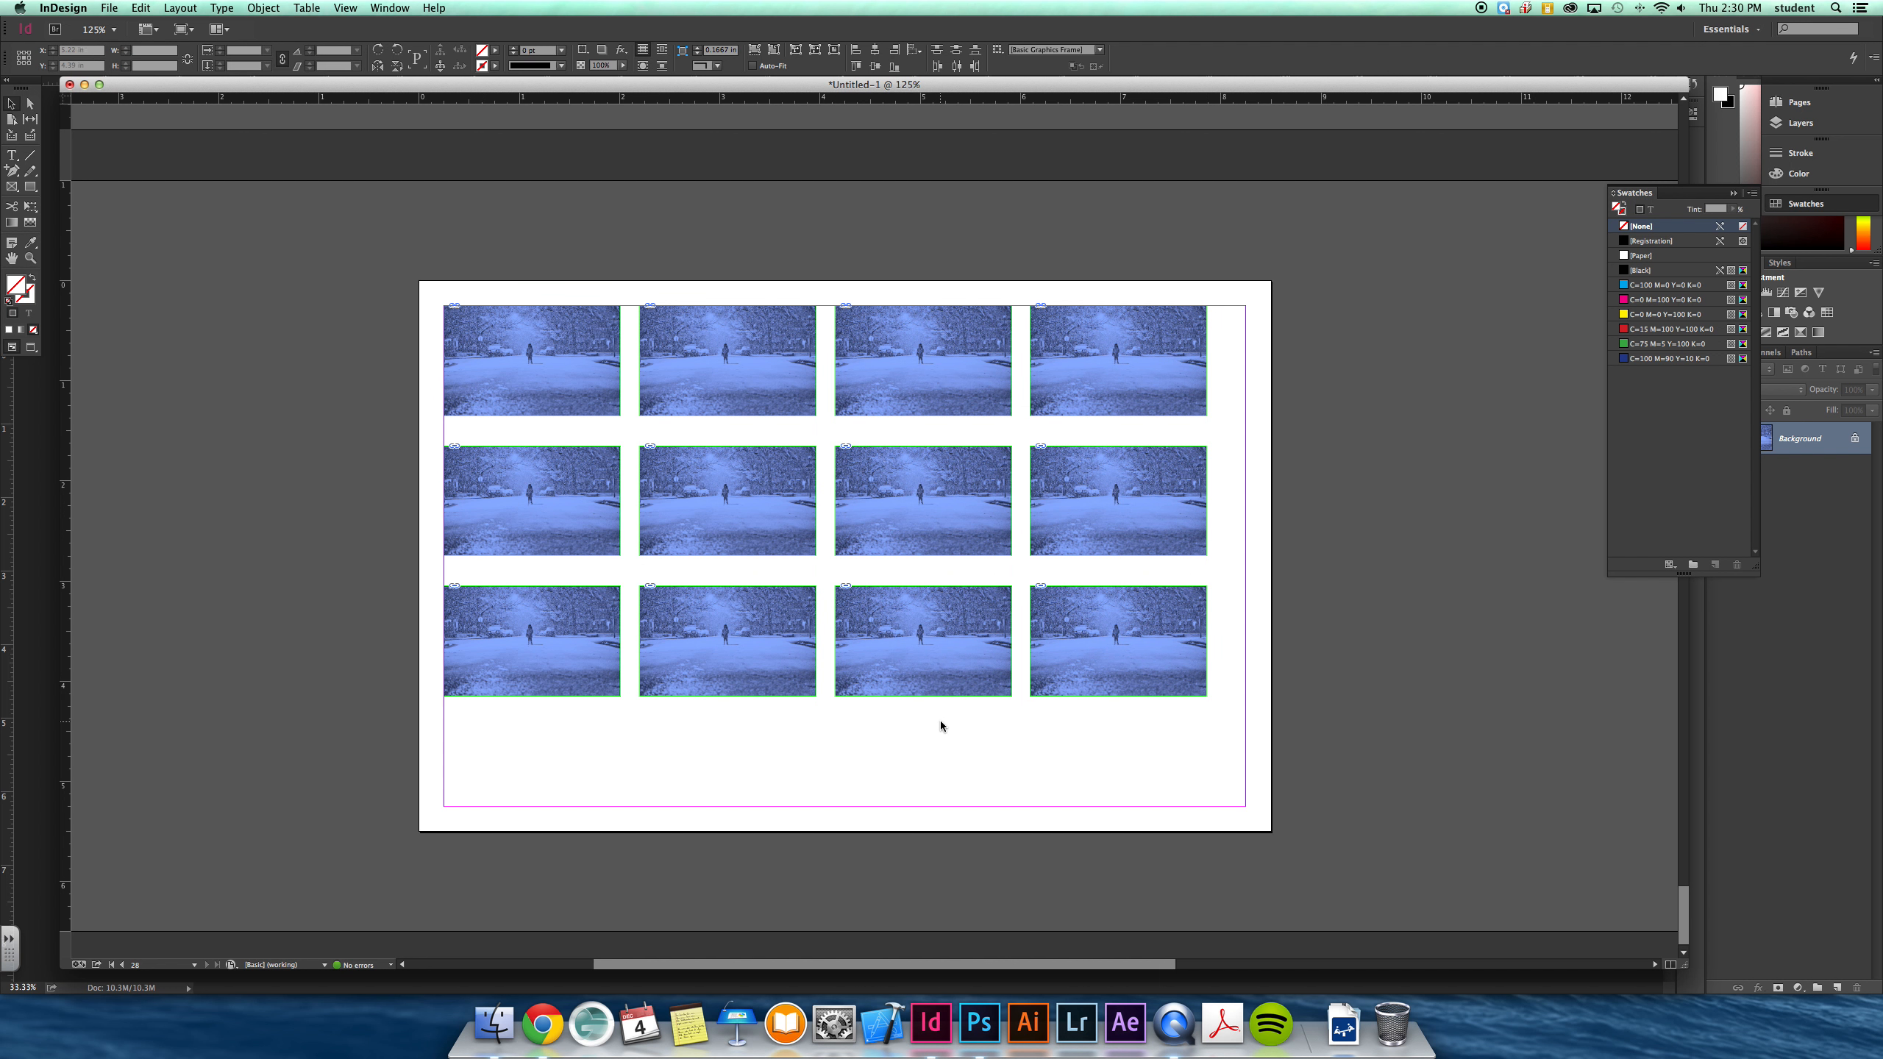
Step: Scale the whole thumbnail grid proportionally so it spans the full width between the page margins
drag(1196, 772, 601, 385)
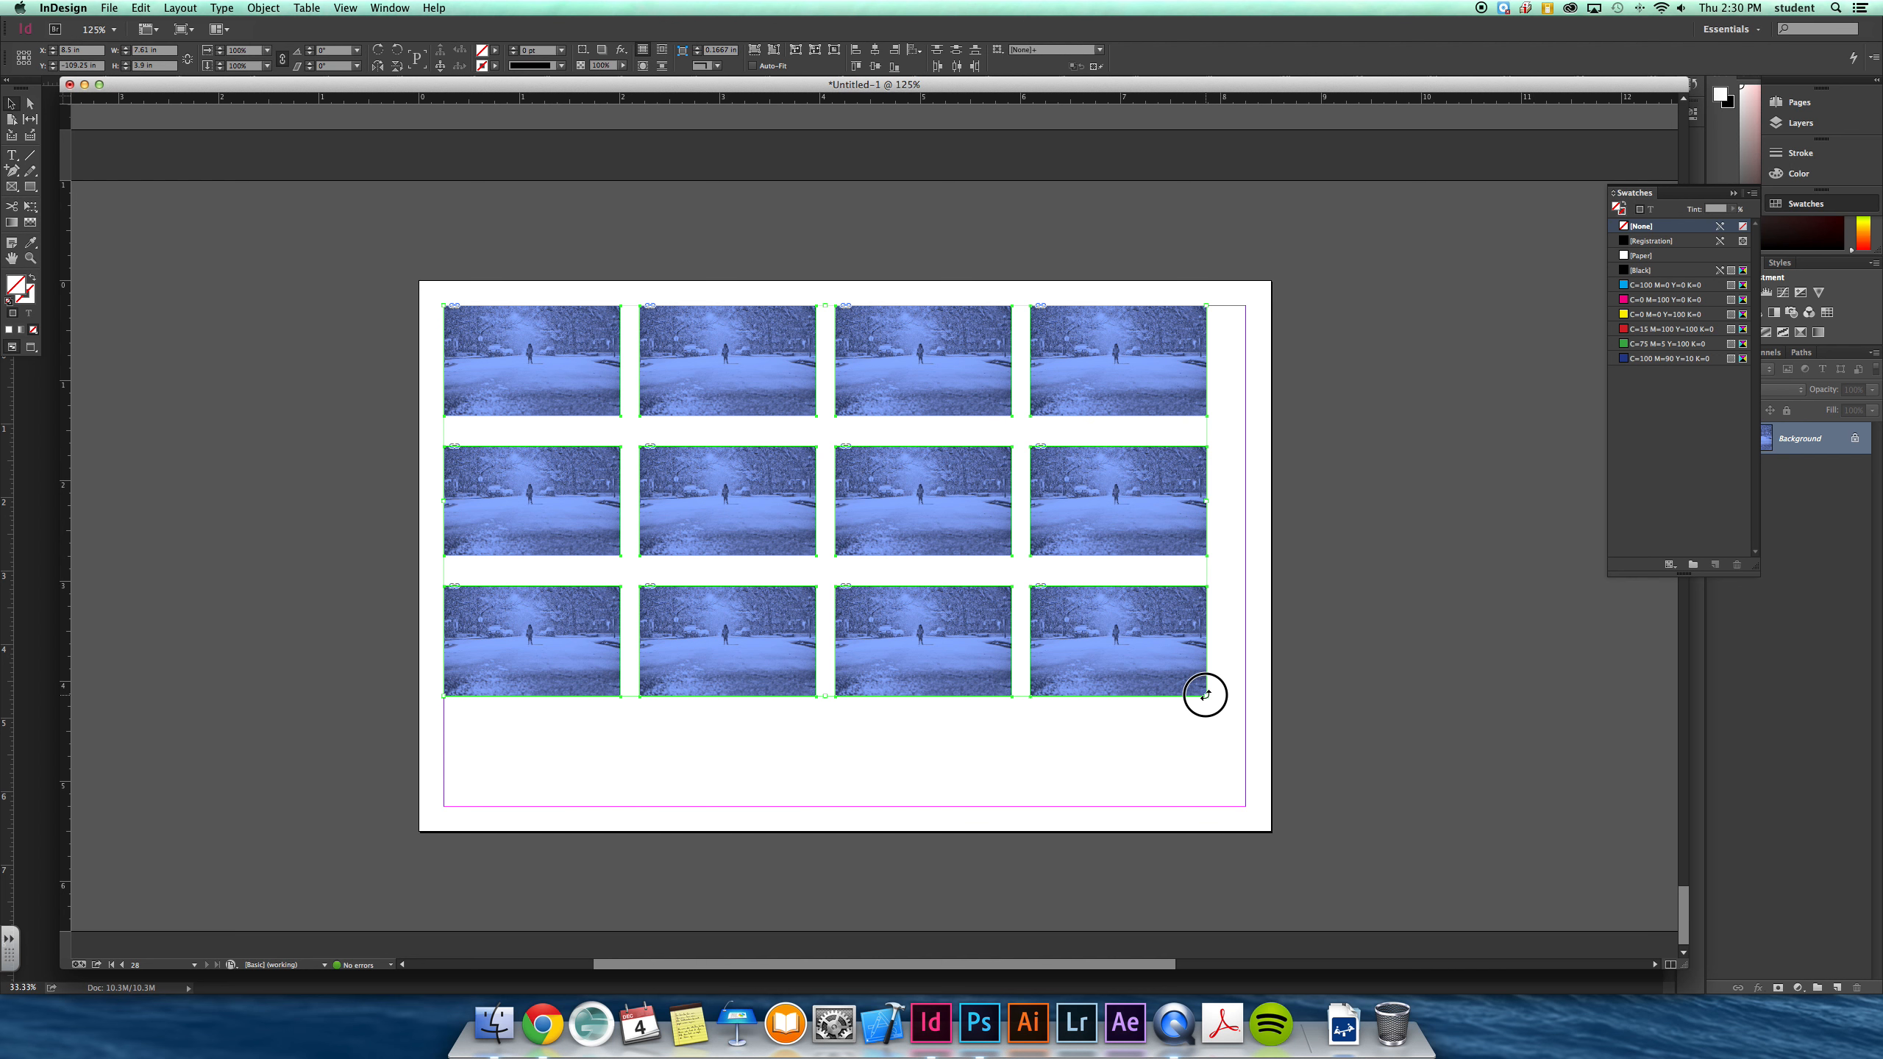
drag(1206, 695, 1235, 717)
click(1190, 763)
Step: Move the lowest thumbnail row down to the bottom margin and center the middle row between the other two
drag(1046, 729, 525, 621)
drag(787, 640, 796, 738)
drag(1165, 643, 537, 511)
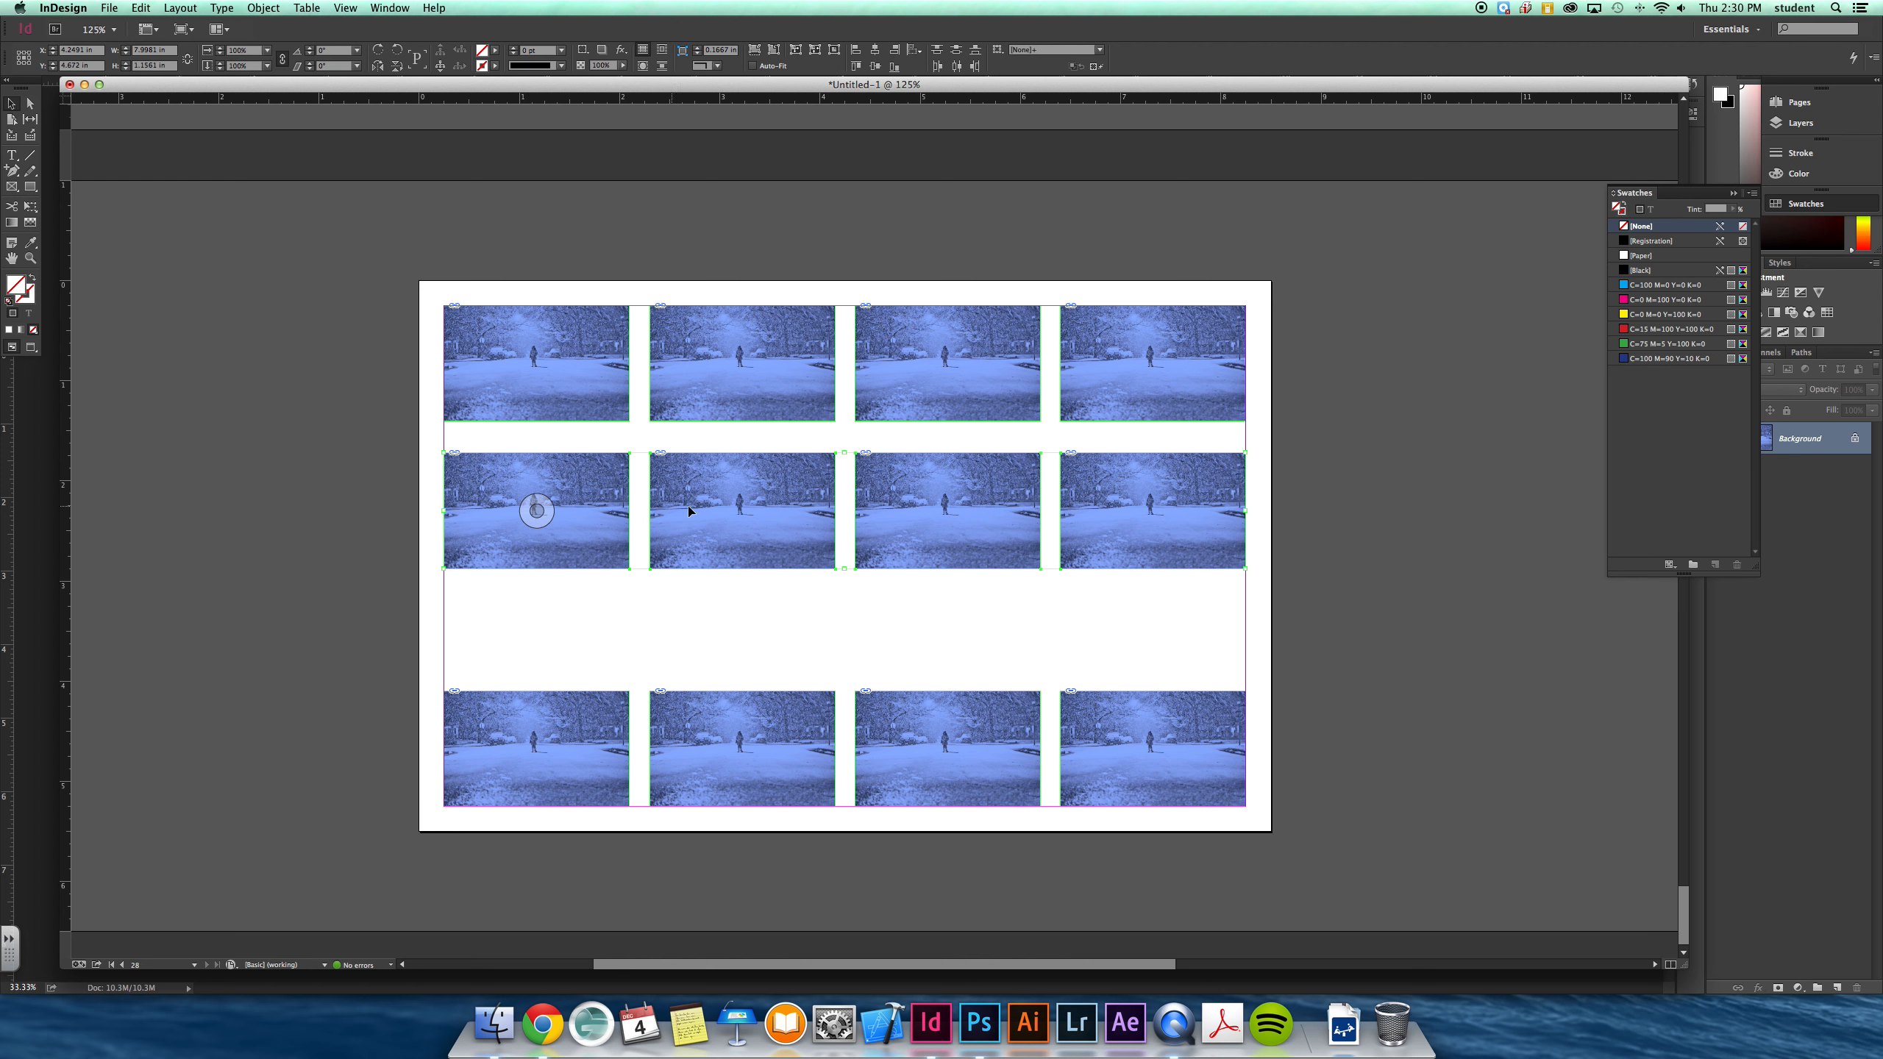
drag(808, 513, 805, 568)
click(319, 529)
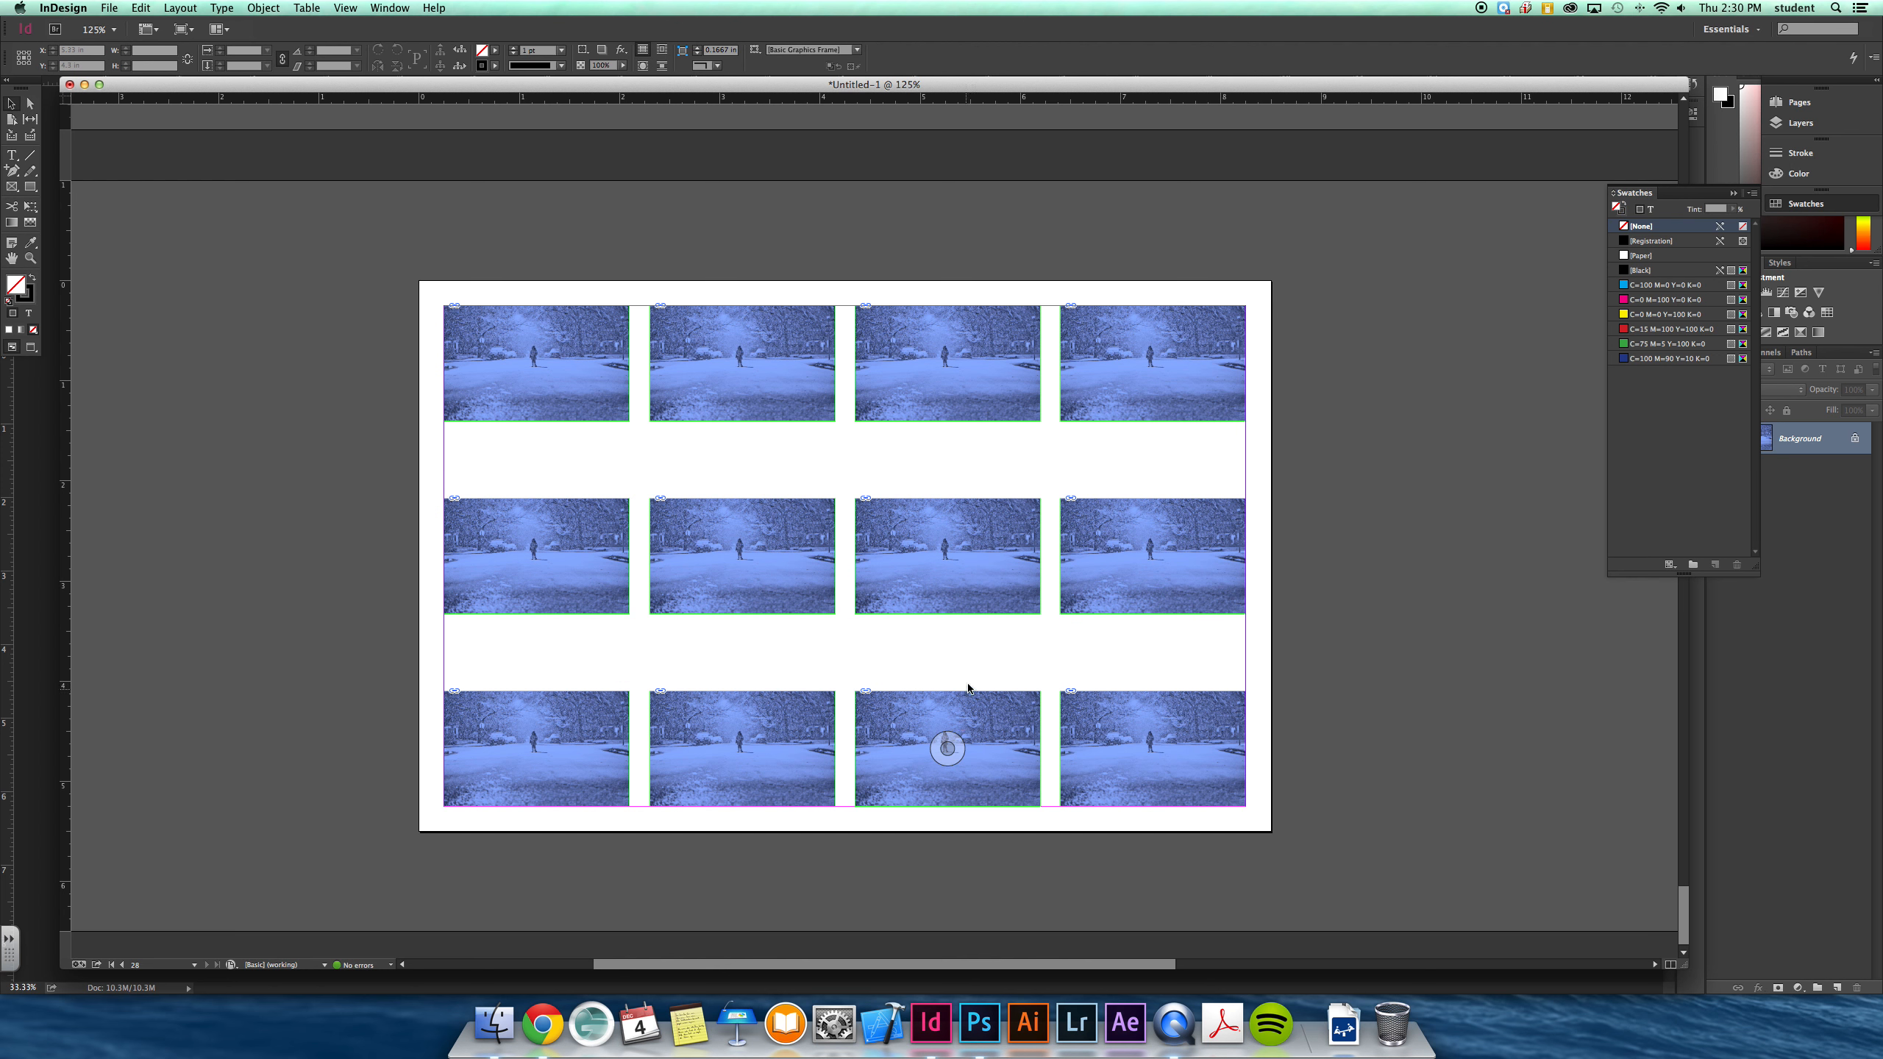
Step: Zoom out to 25% and look over the remaining month spreads of the calendar
scroll(968, 653, up, 15)
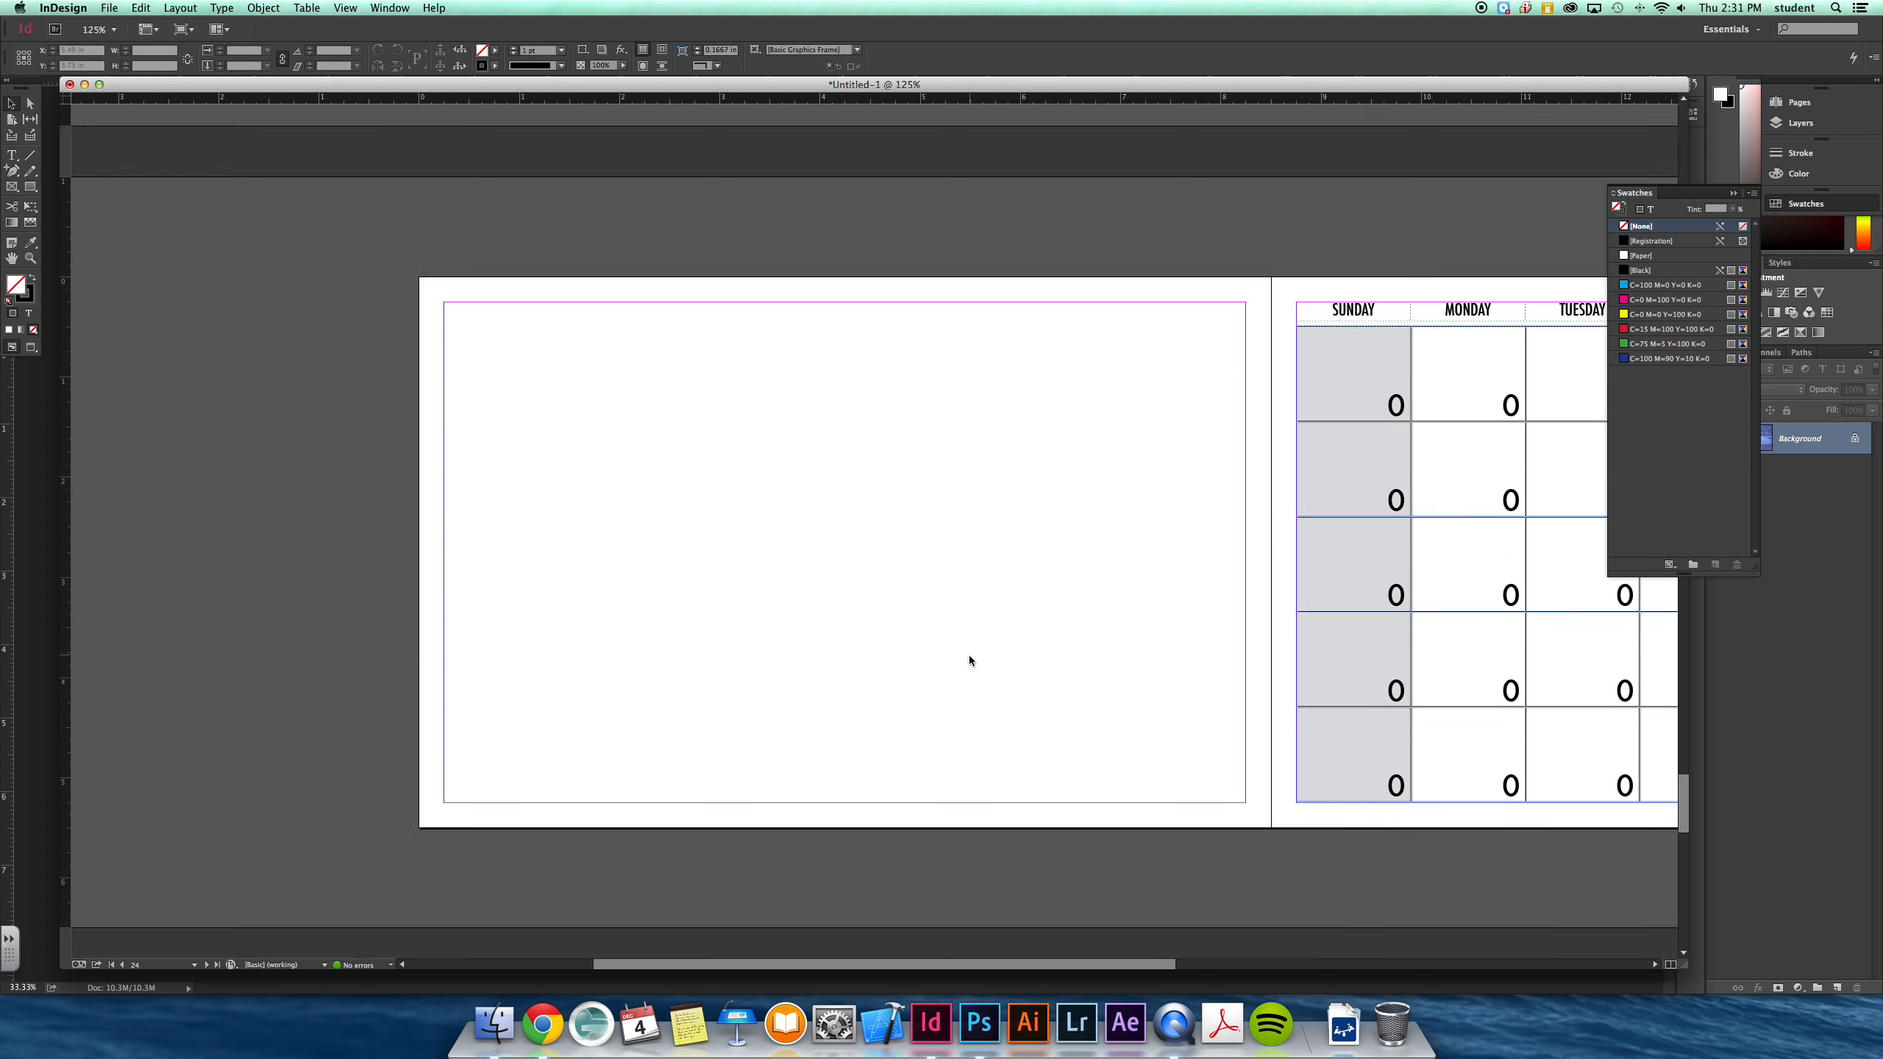
key(super+minus)
key(super+minus)
key(super+minus)
key(super+minus)
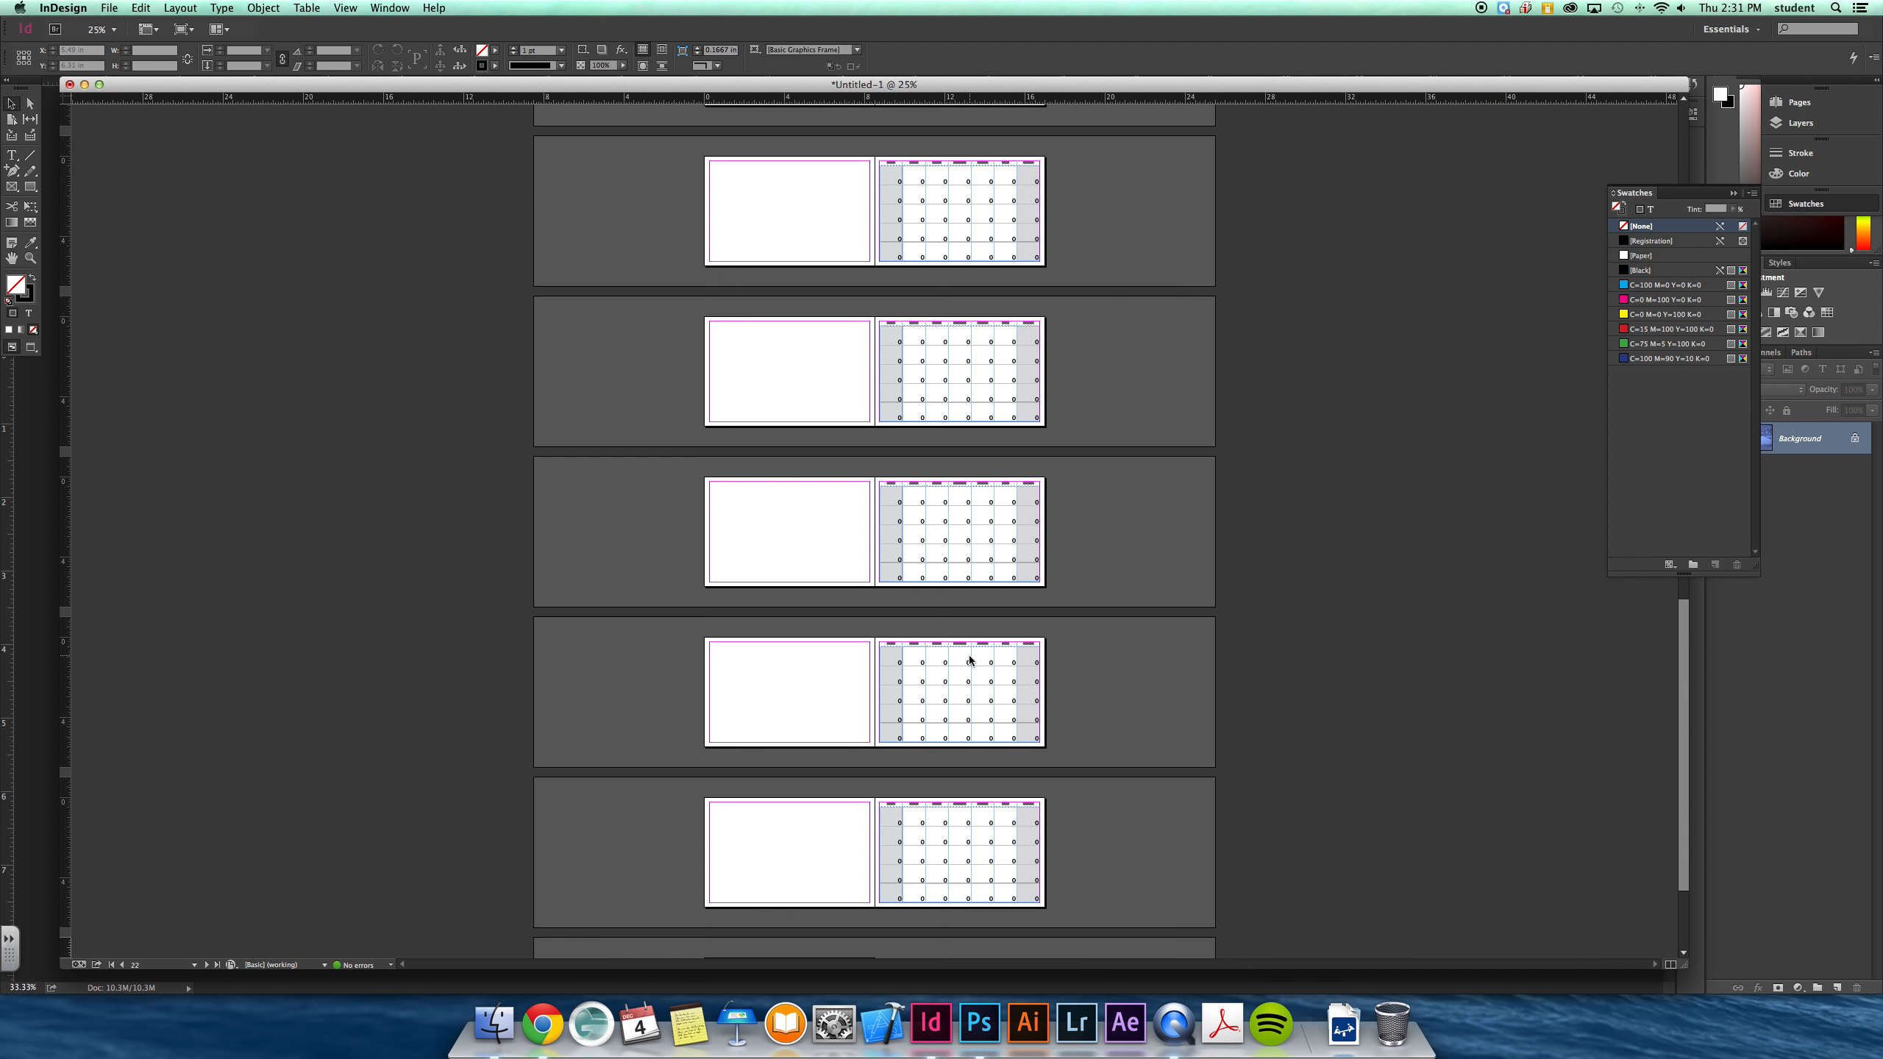
scroll(969, 665, down, 2)
scroll(968, 665, down, 2)
scroll(968, 665, up, 20)
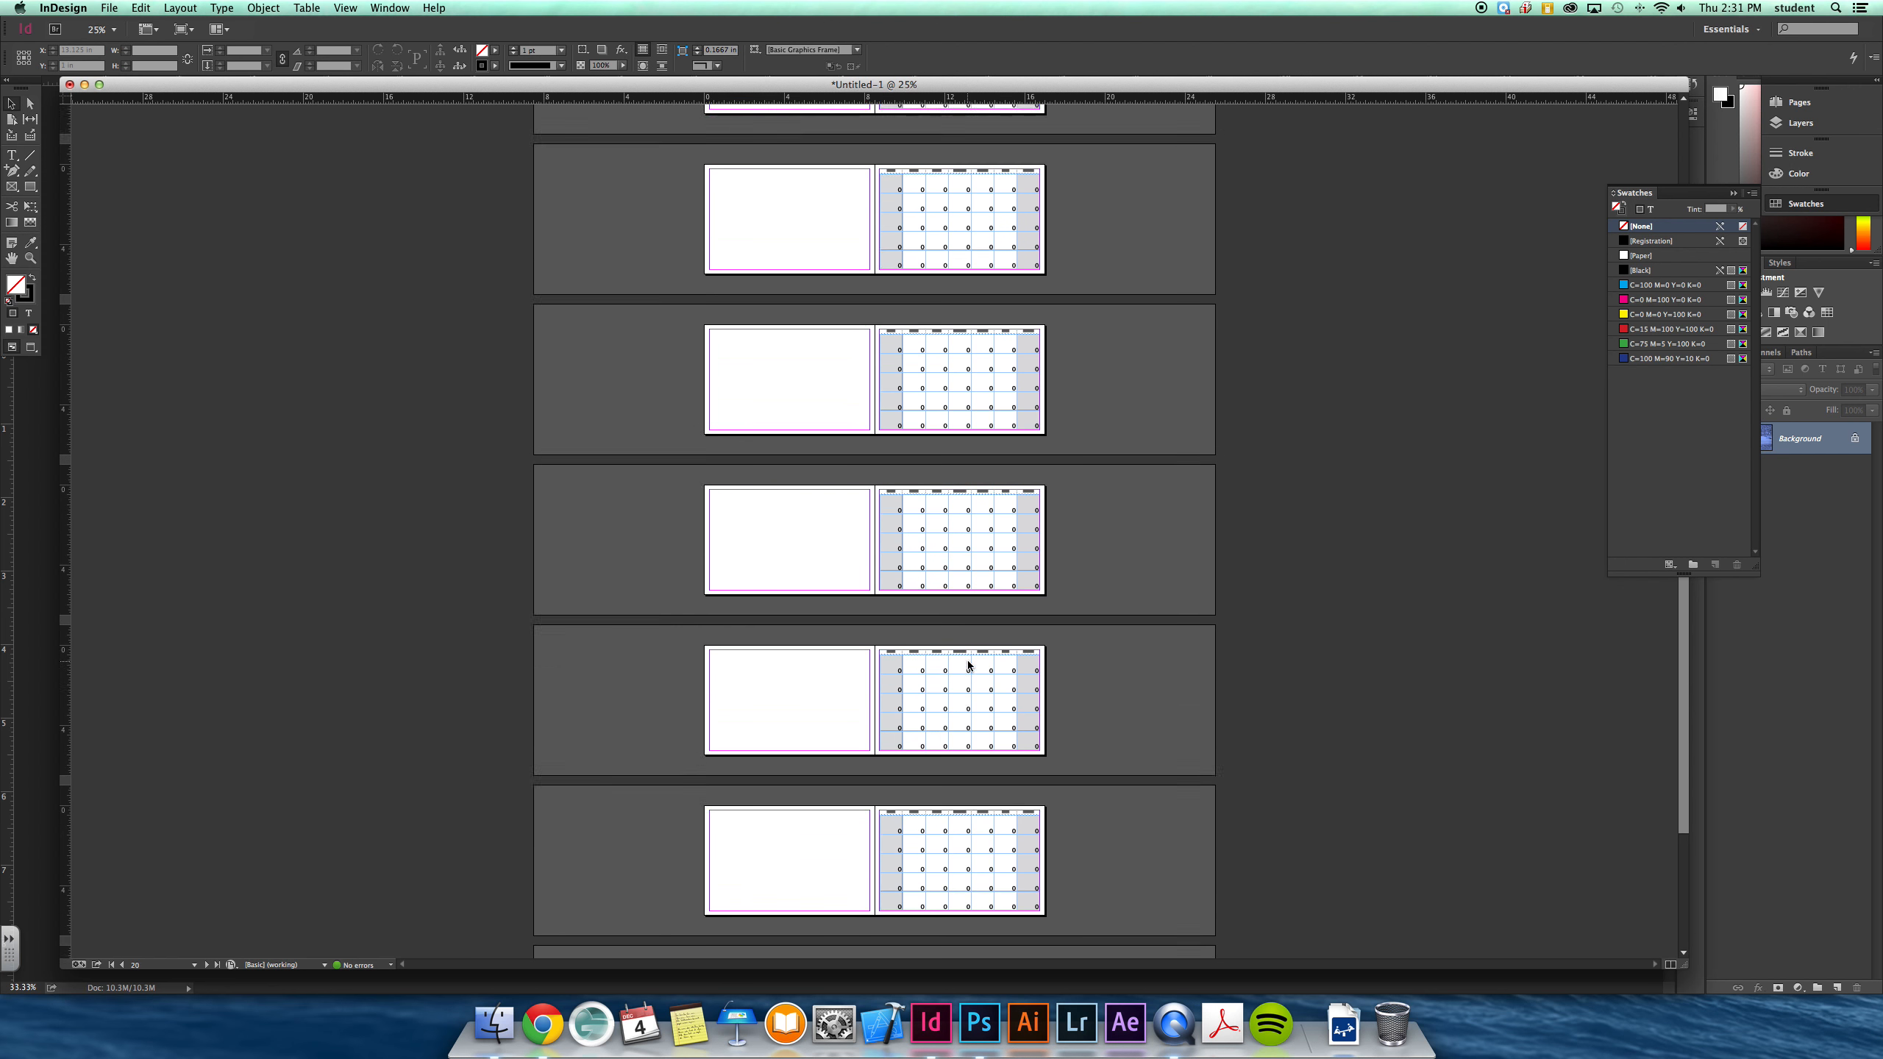